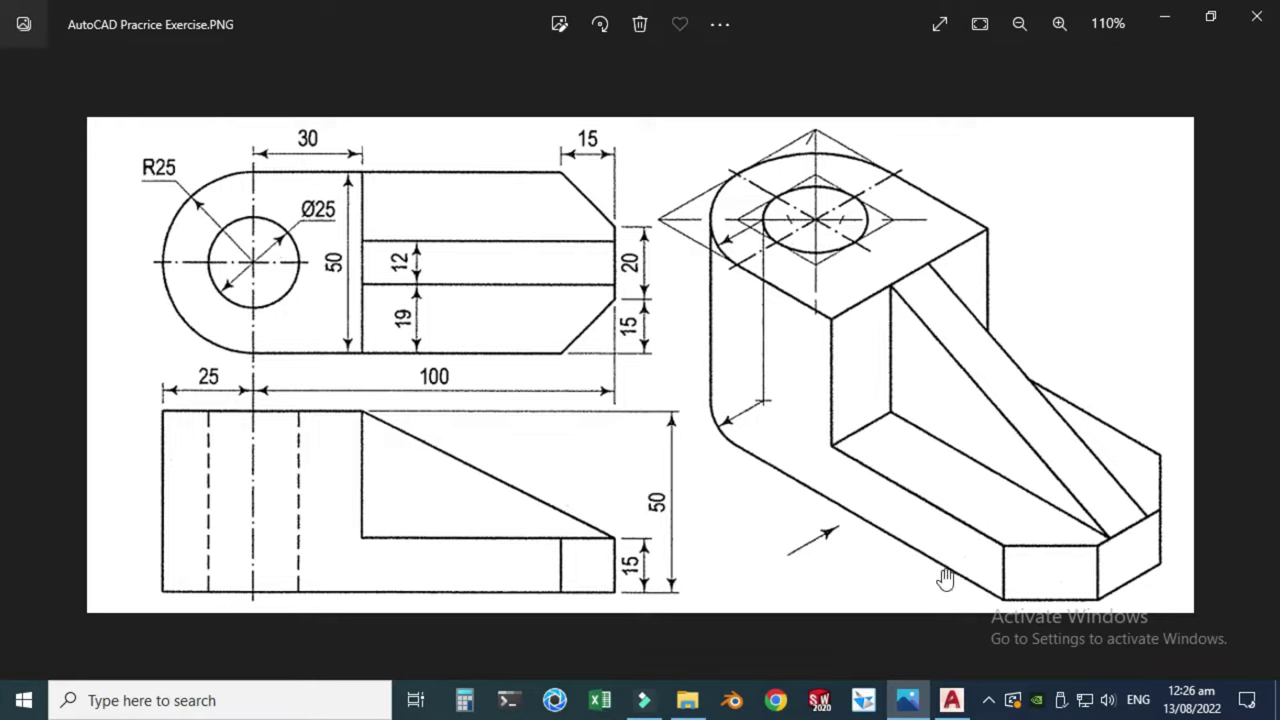
Switch to AutoCAD, turn off the drawing grid and check the reference exercise image
left_click(951, 700)
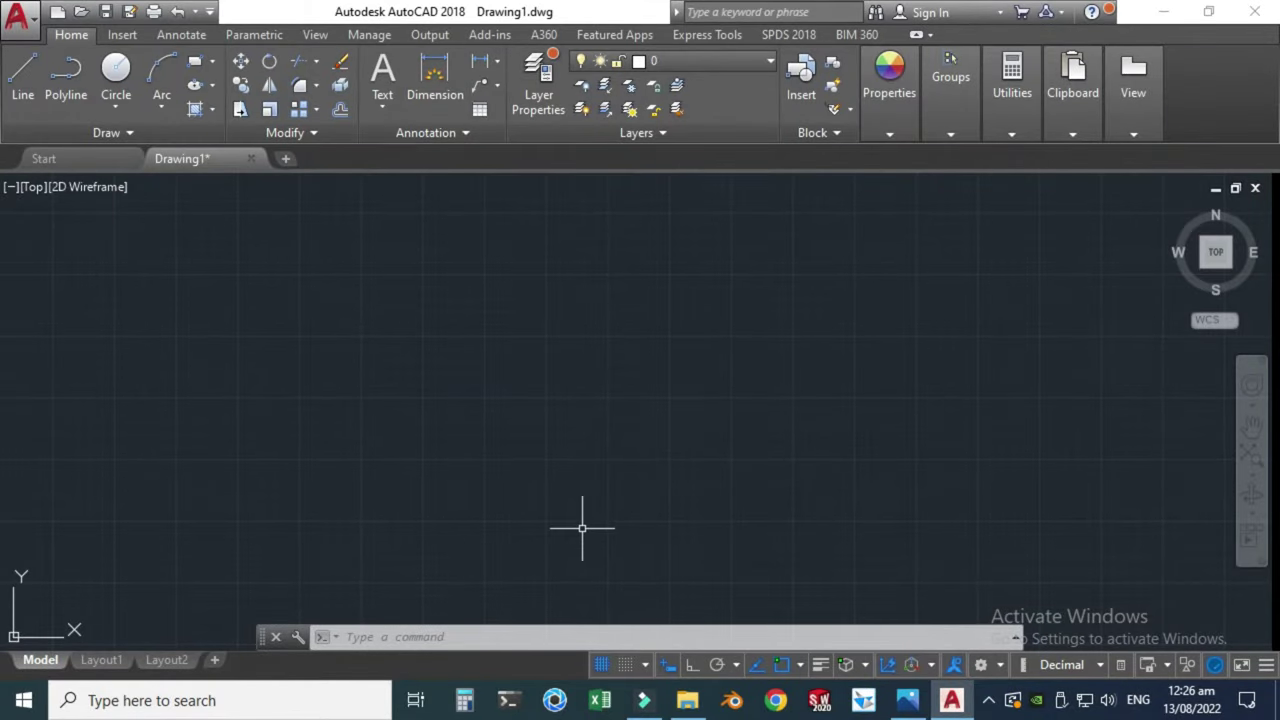
left_click(603, 665)
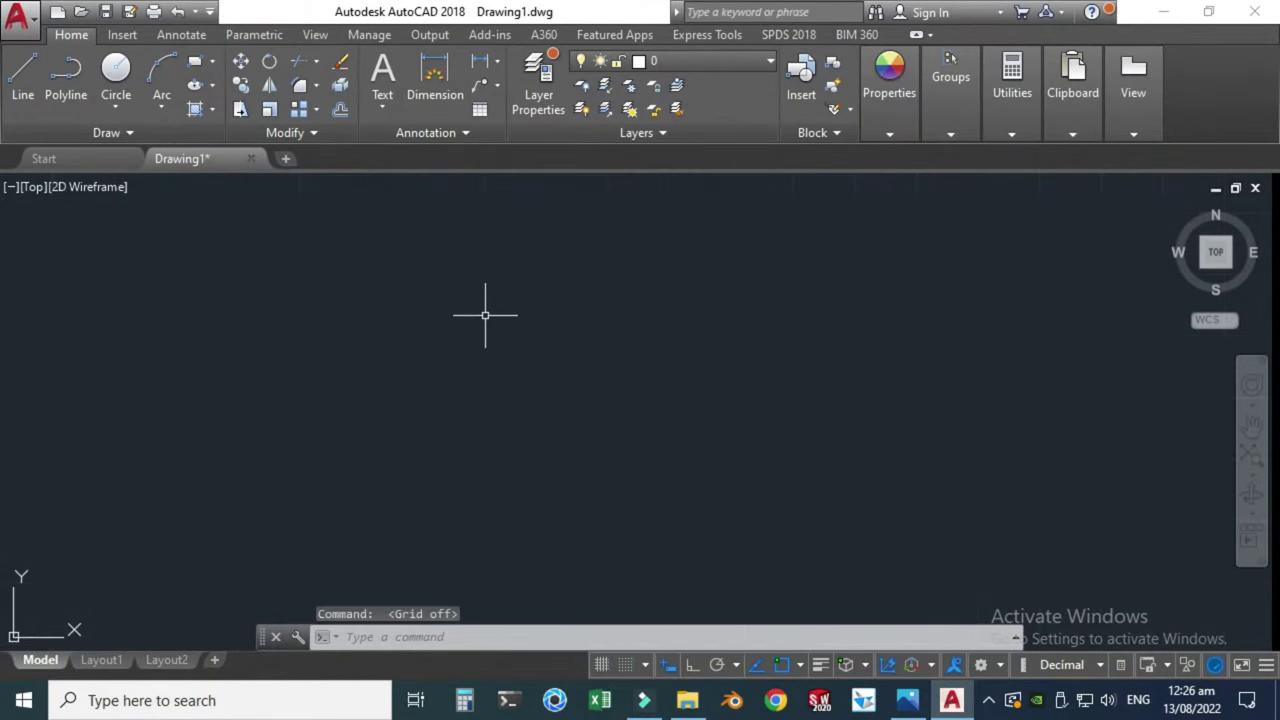
left_click(910, 702)
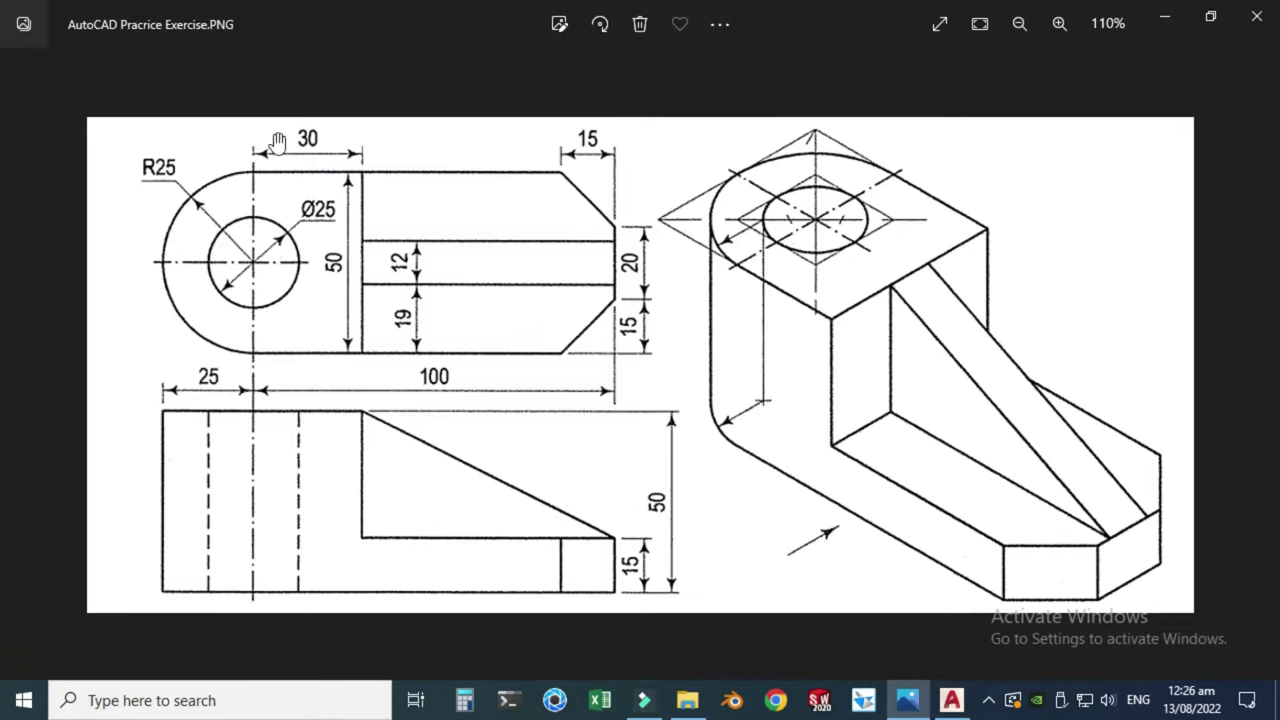
left_click(951, 702)
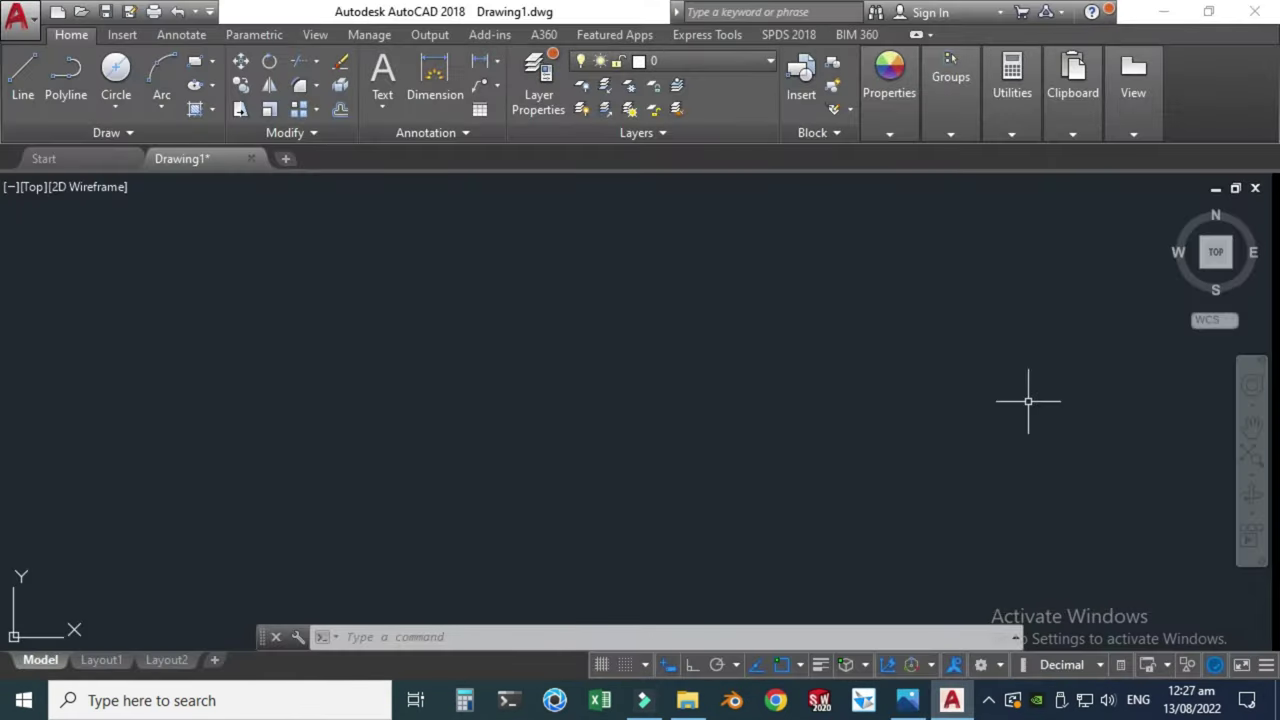
Configure the drawing units to decimal length with precision 0 and millimetres as the insertion scale
left_click(697, 632)
type("uni")
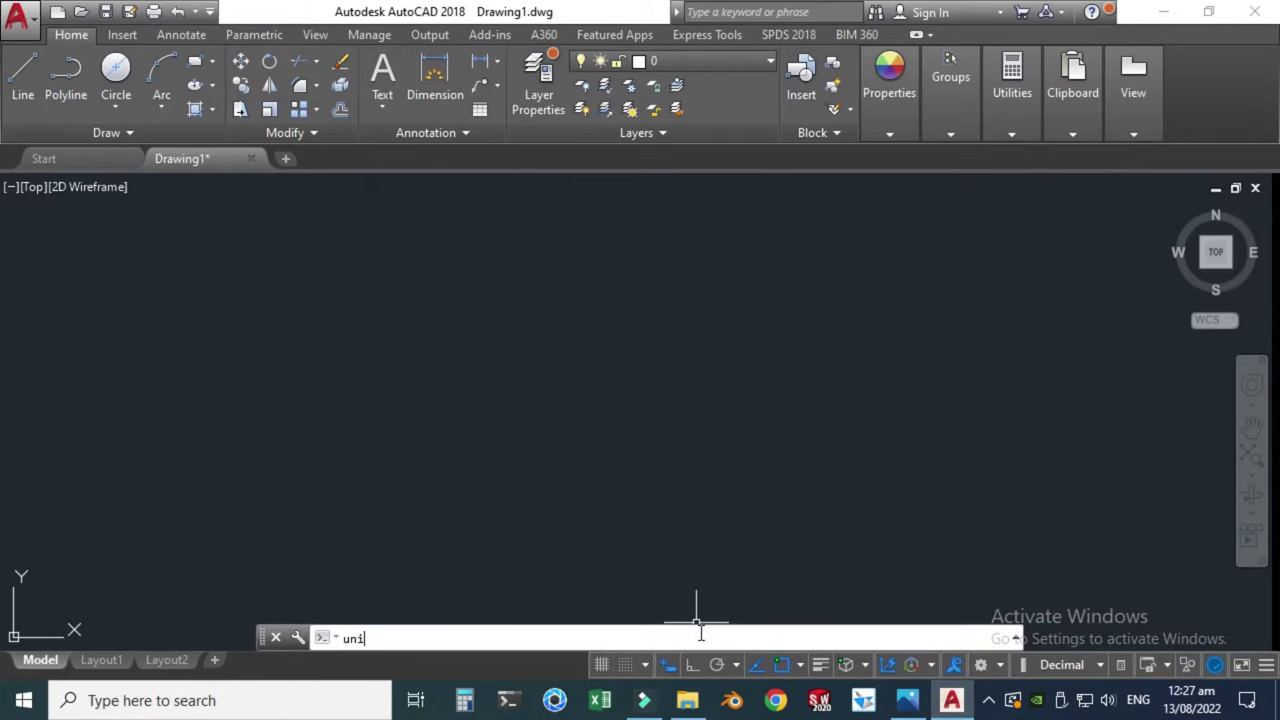
type("t")
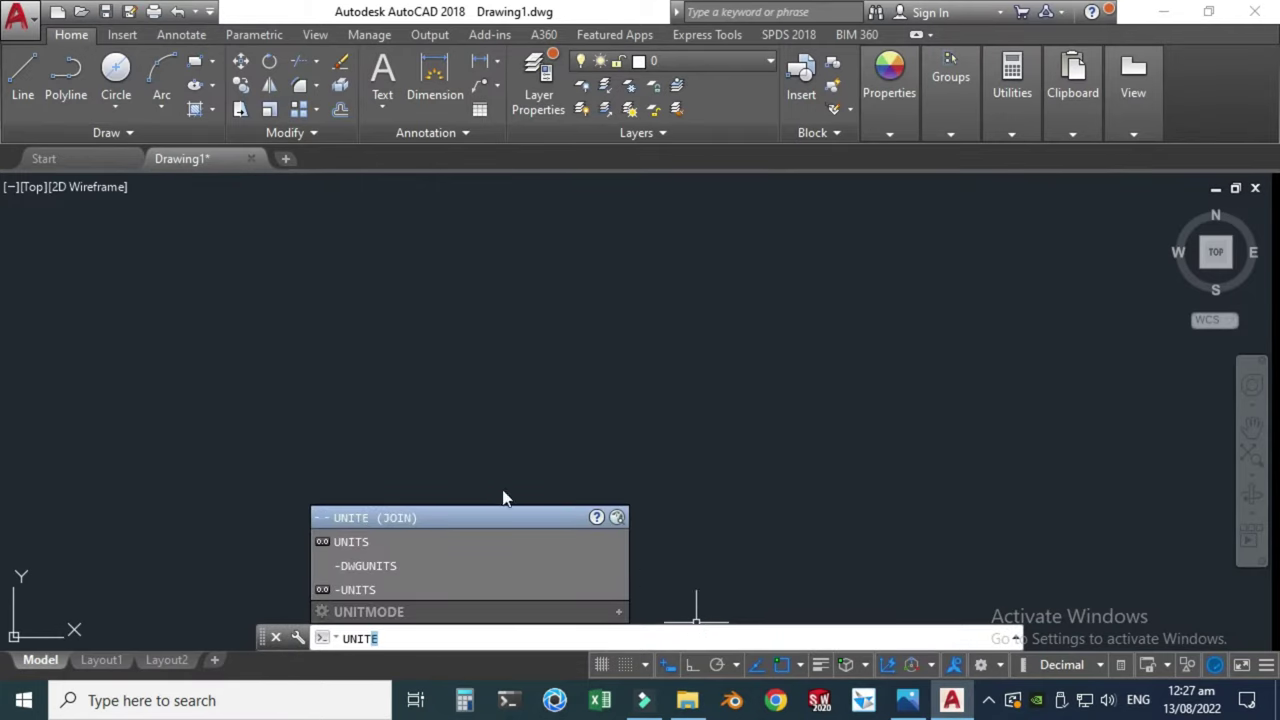
left_click(396, 537)
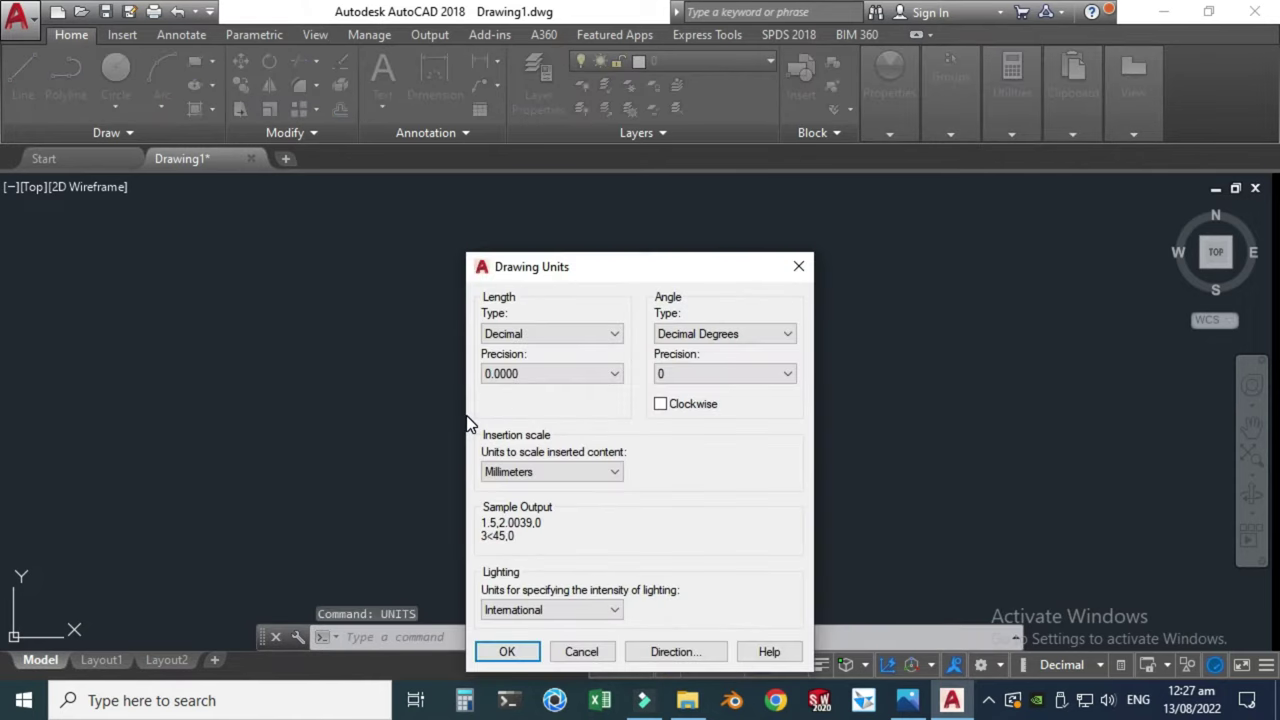
left_click(533, 334)
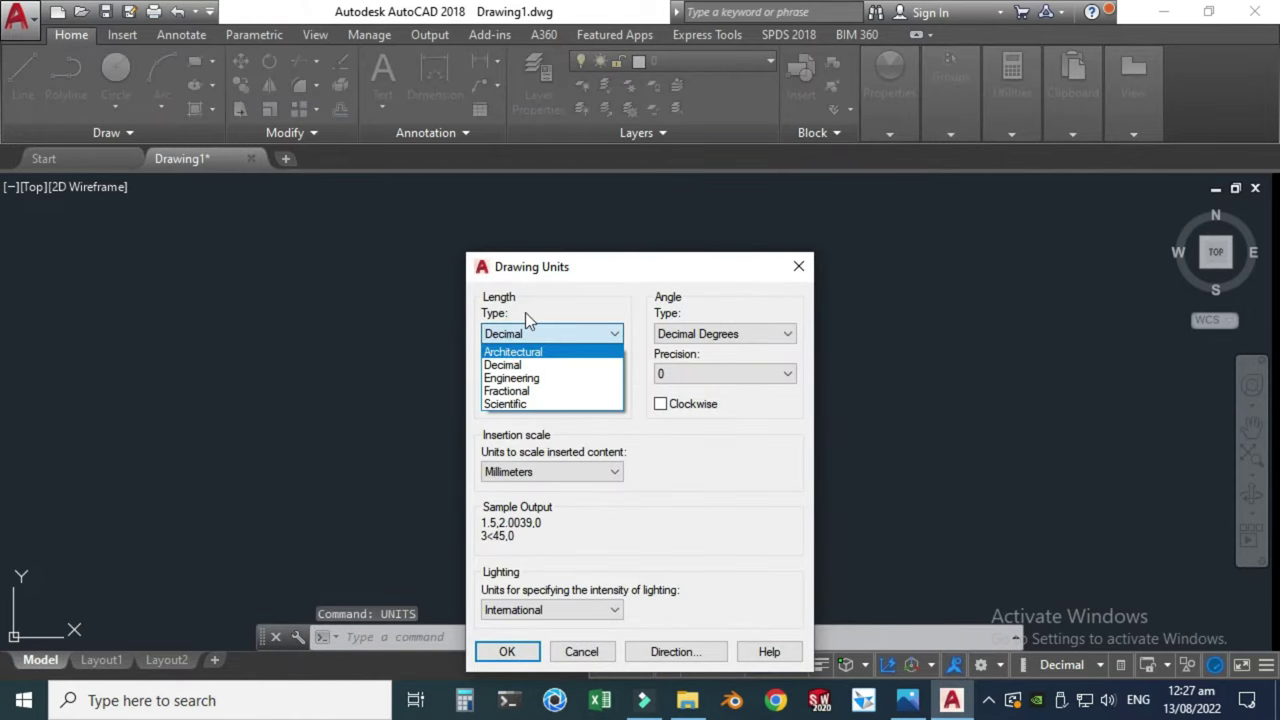
left_click(548, 365)
left_click(539, 375)
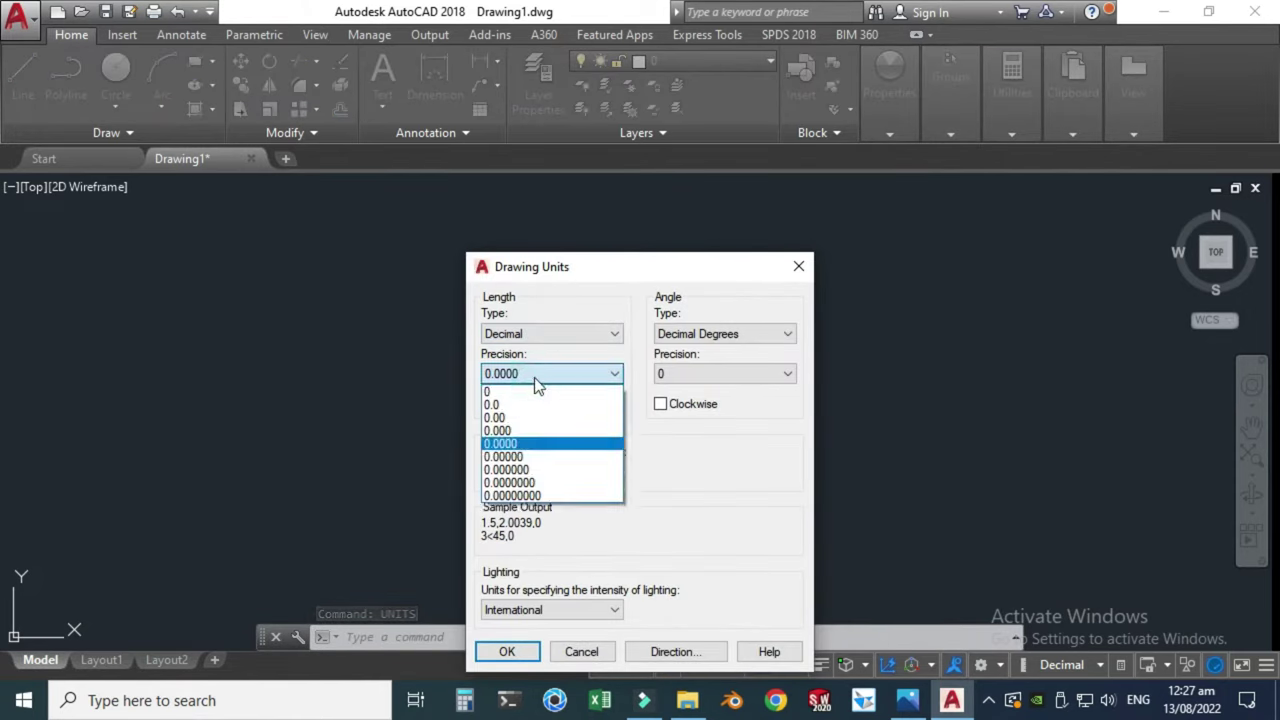
left_click(507, 392)
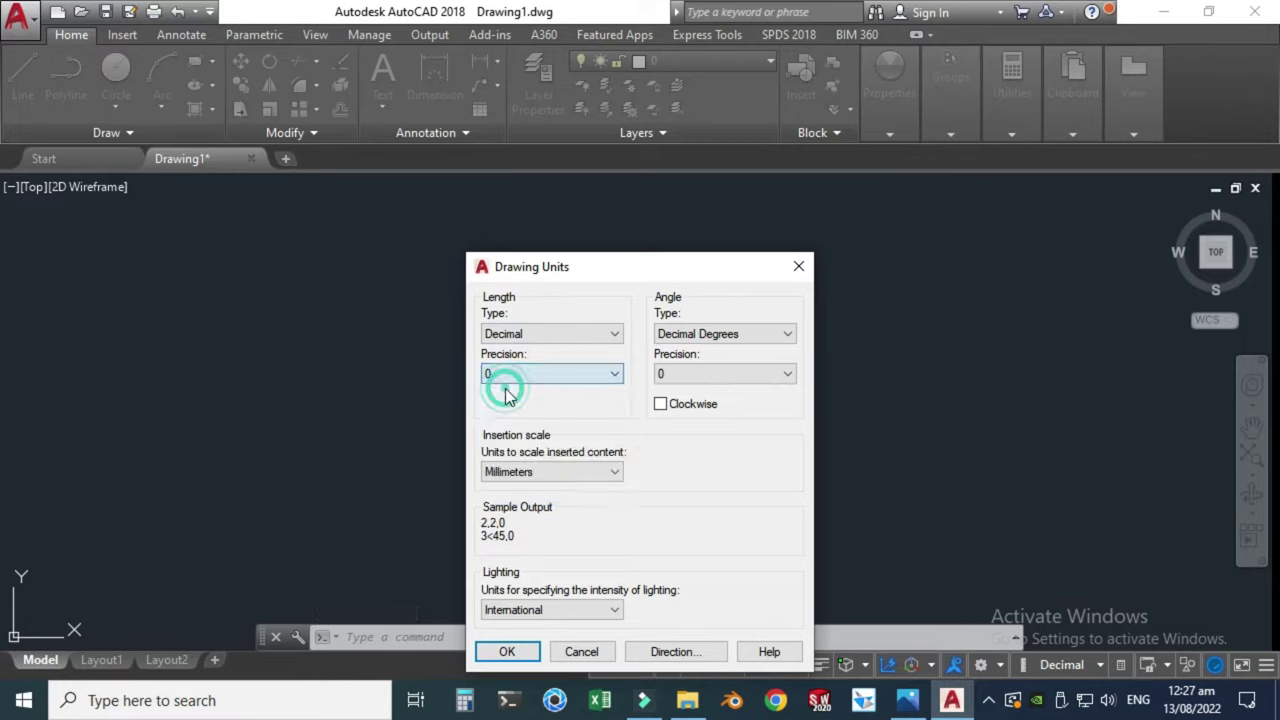
left_click(543, 478)
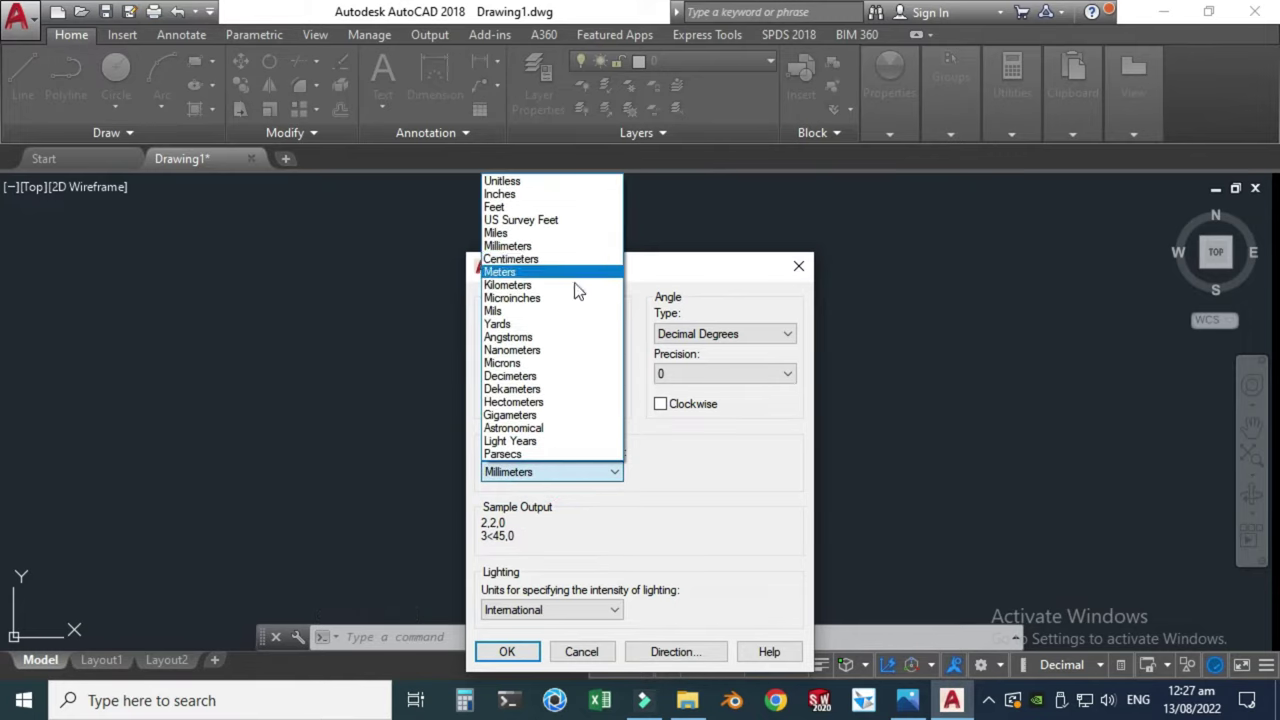
left_click(689, 277)
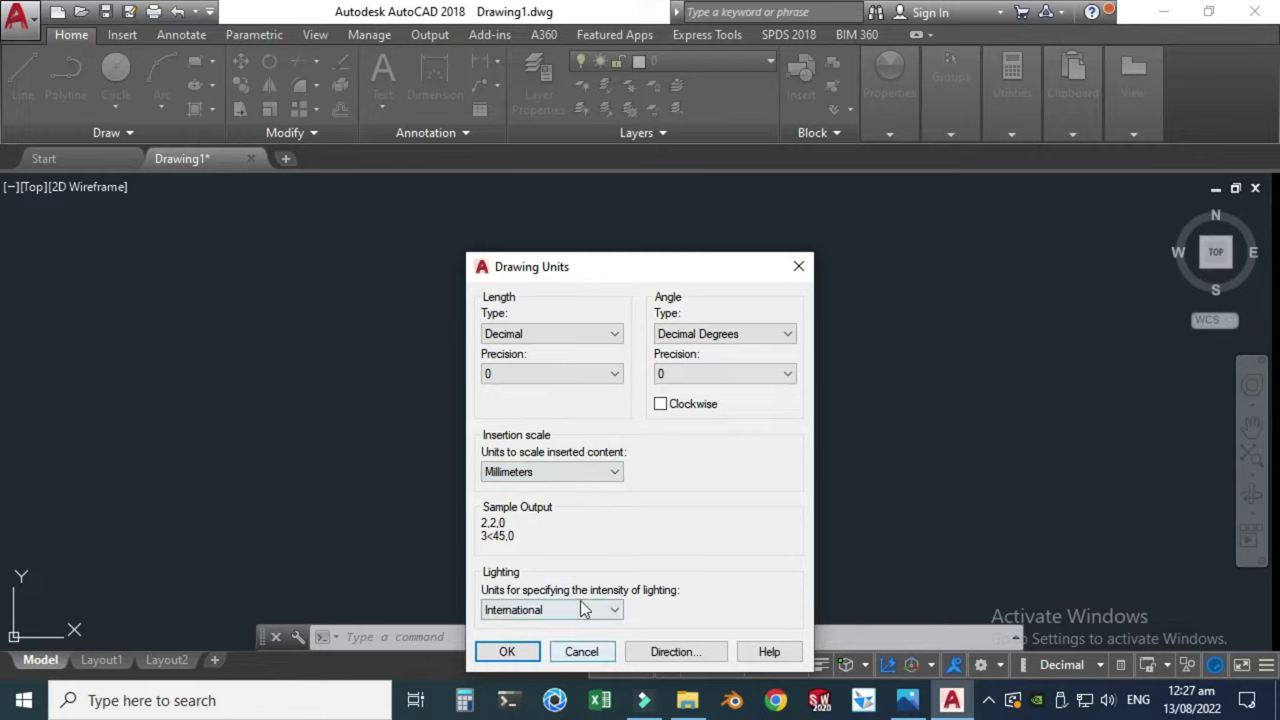
left_click(680, 651)
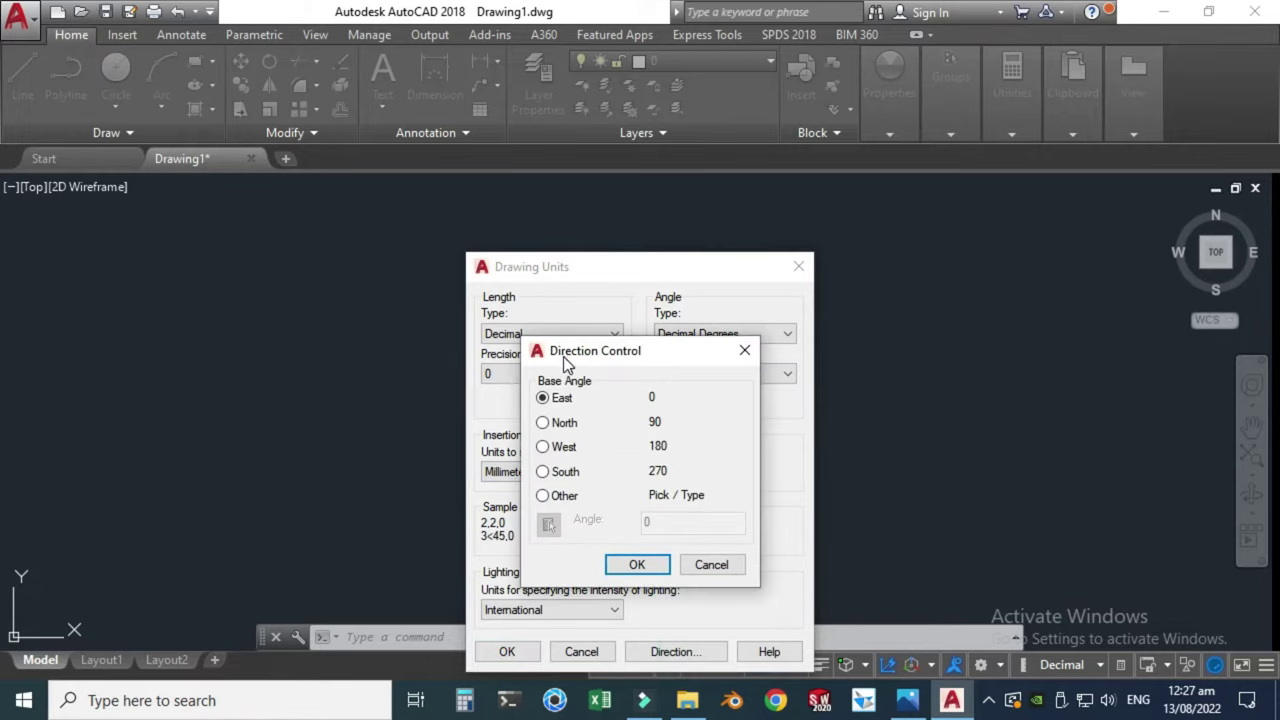
left_click(708, 564)
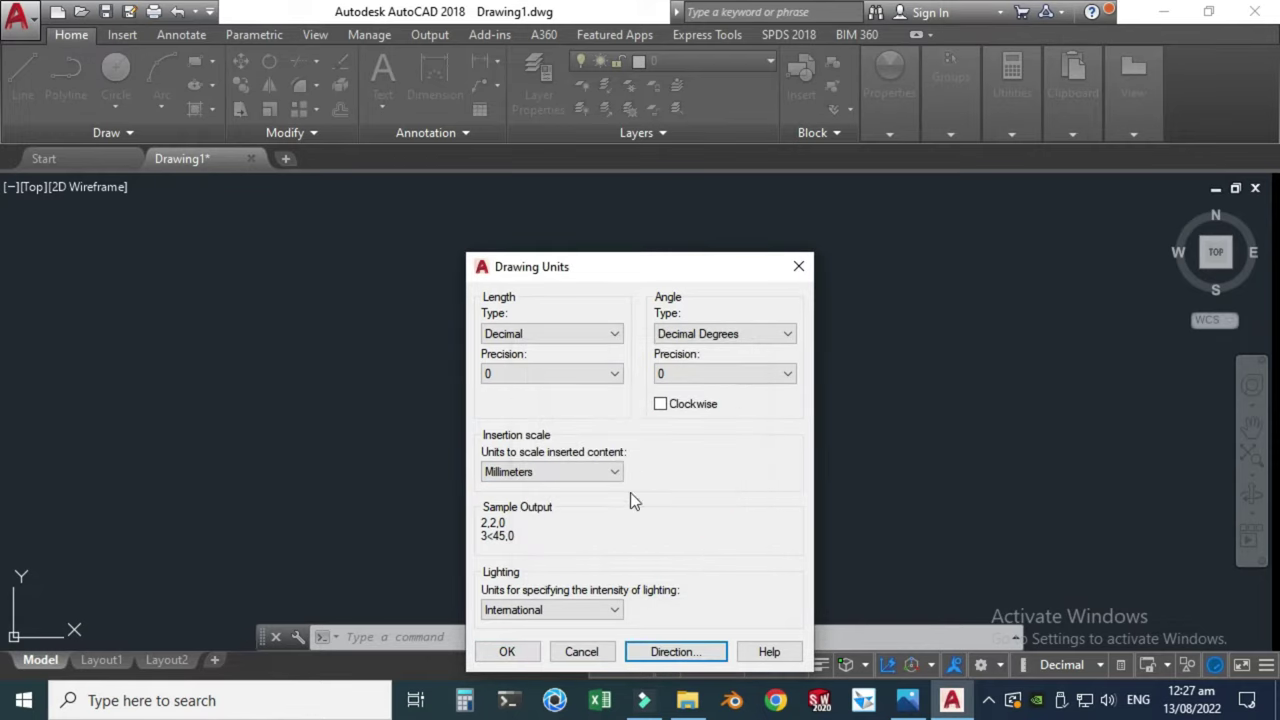
left_click(507, 652)
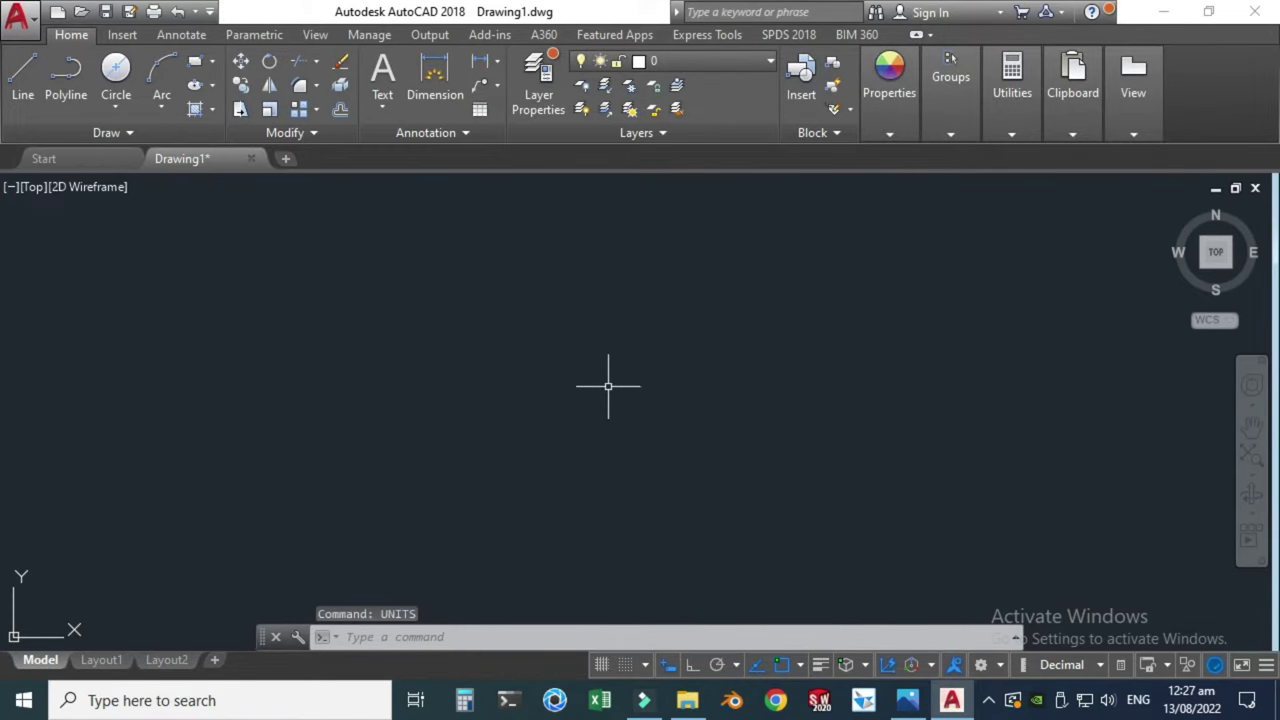
Check the hole size in the reference image and draw a 25 mm diameter circle in the empty AutoCAD drawing
left_click(907, 700)
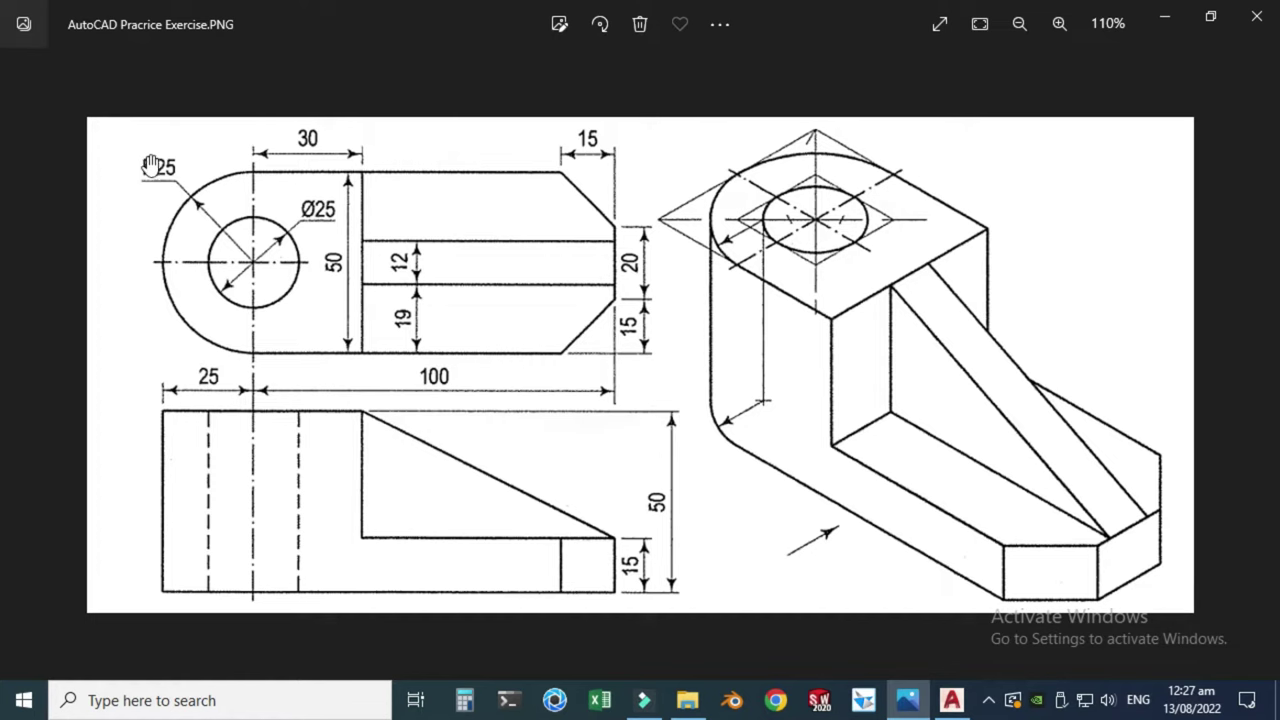
left_click(951, 700)
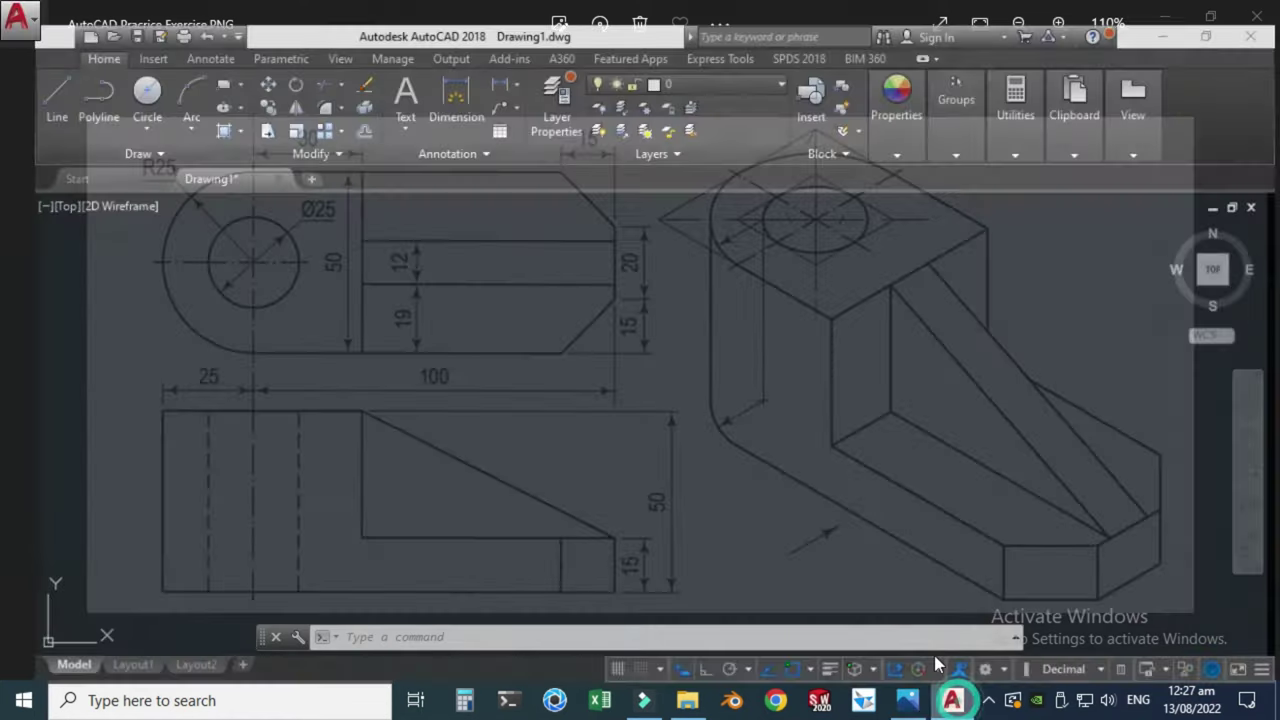
left_click(118, 107)
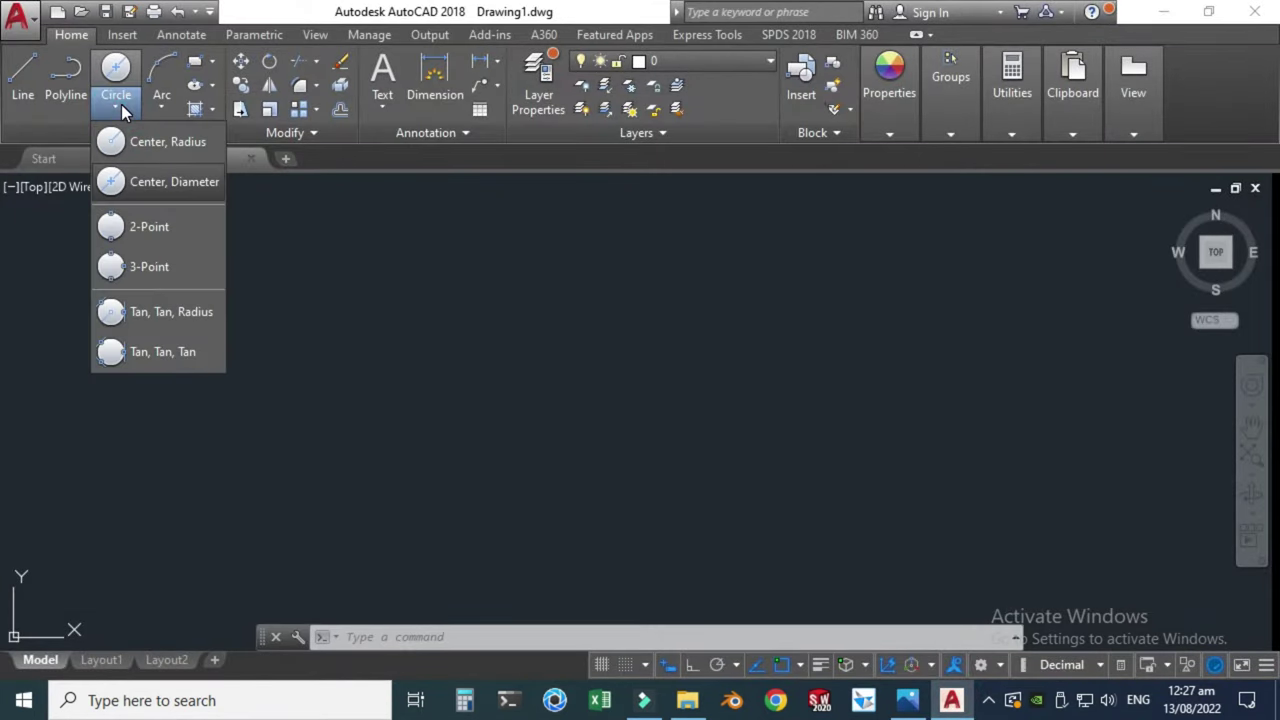
left_click(160, 181)
left_click(436, 356)
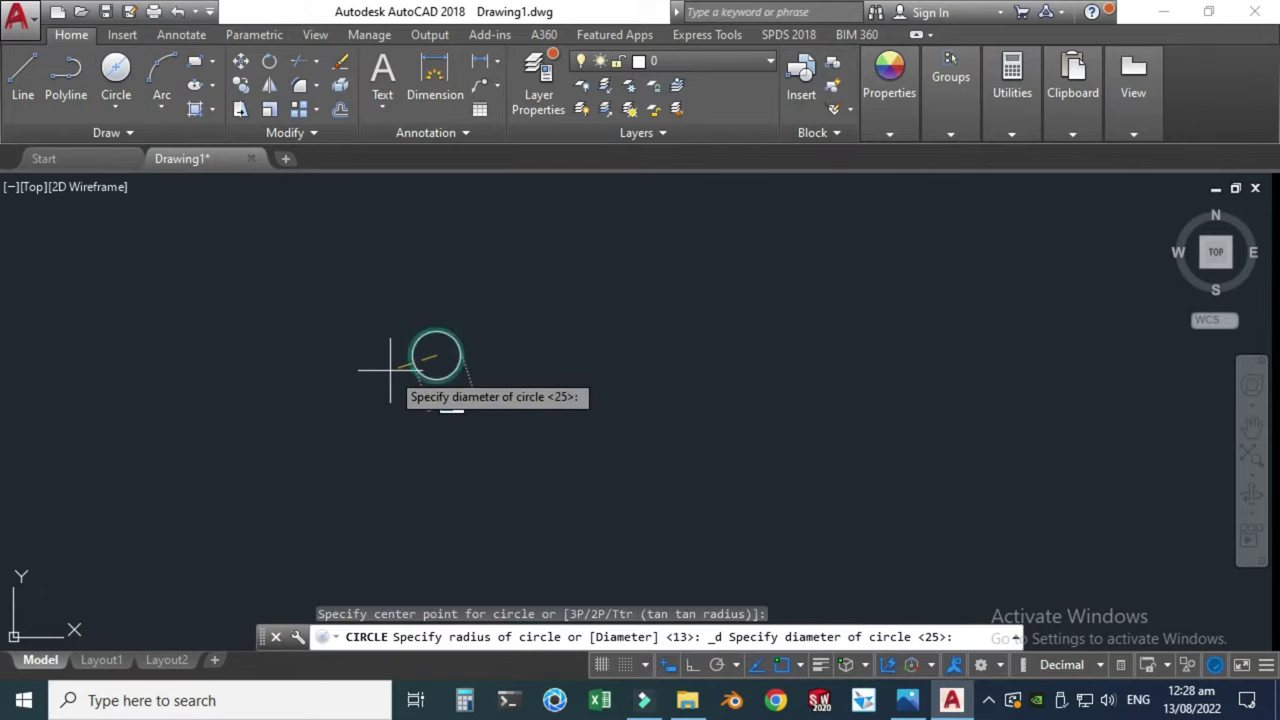
type("25")
key("Return")
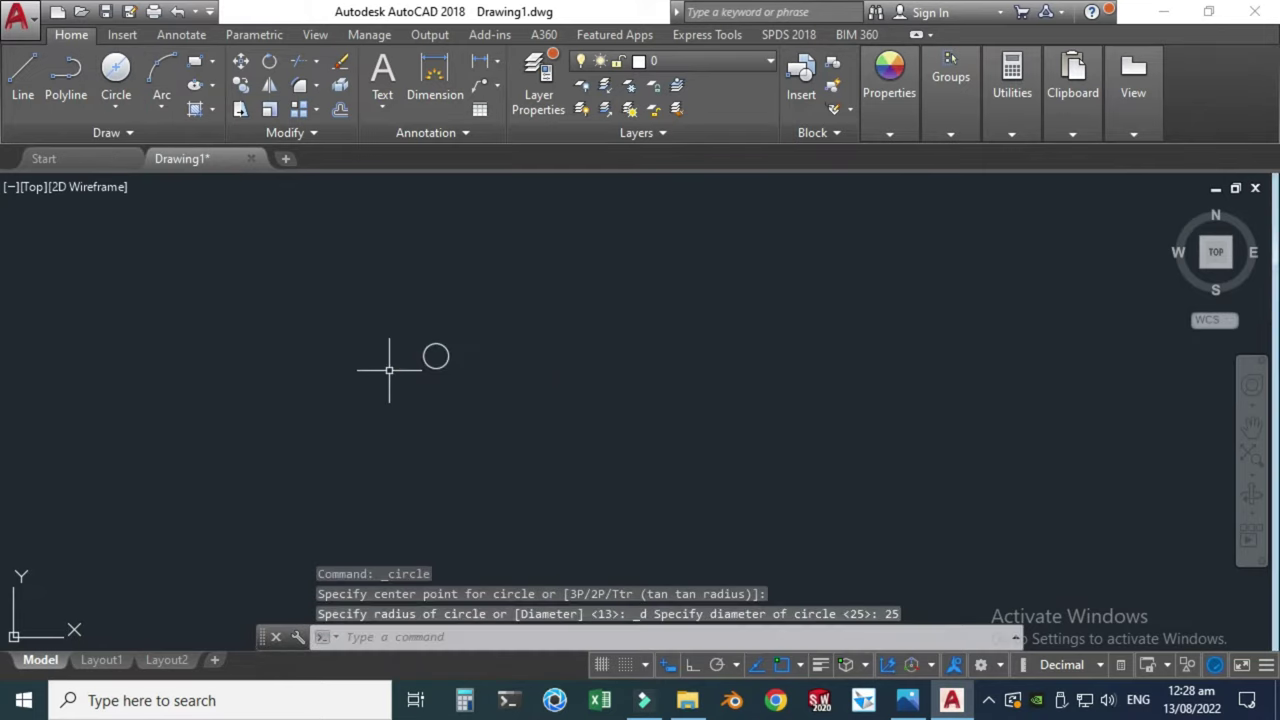
scroll(424, 492, "up", 2)
scroll(424, 492, "up", 2)
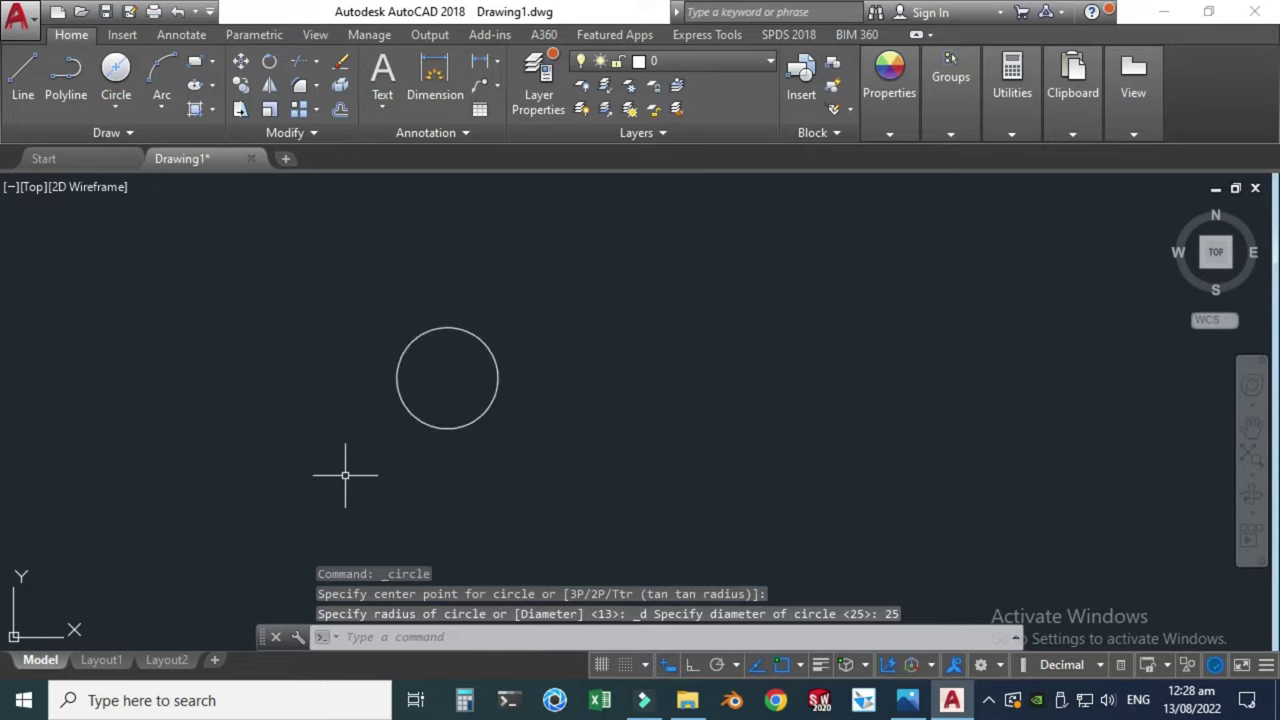
Draw a concentric circle with a 25 mm radius around the hole circle
left_click(116, 108)
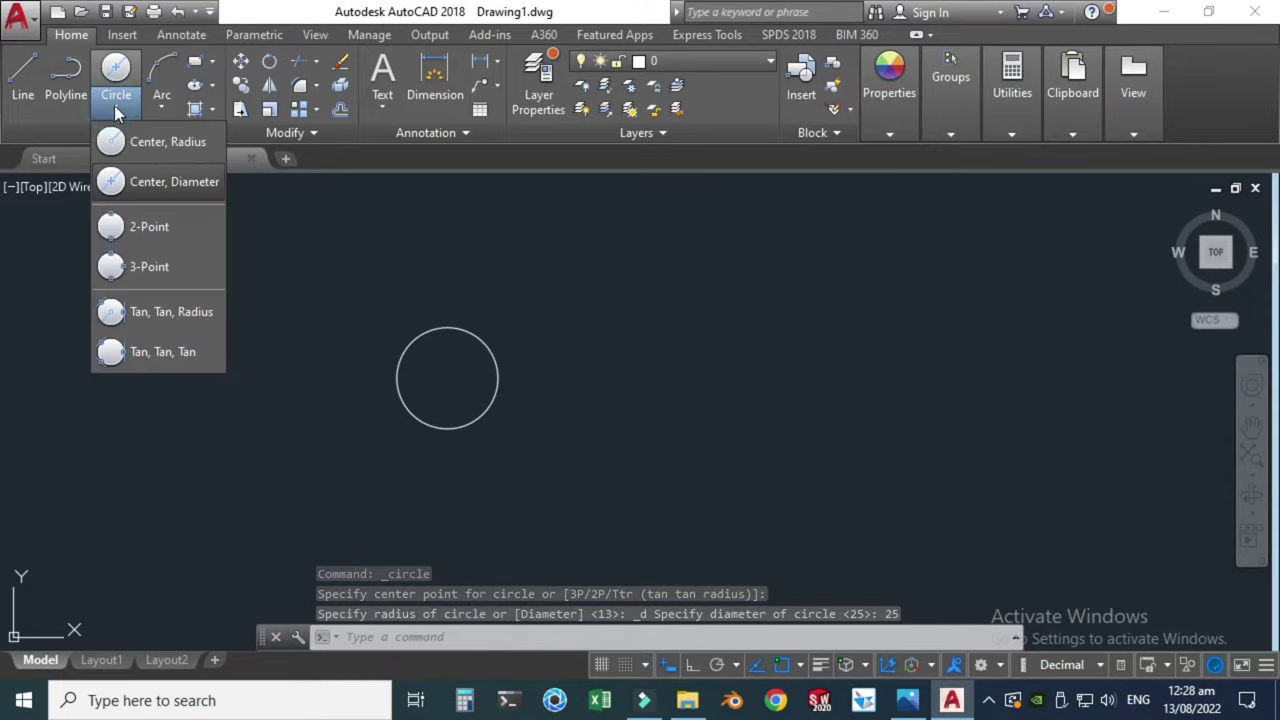
left_click(162, 143)
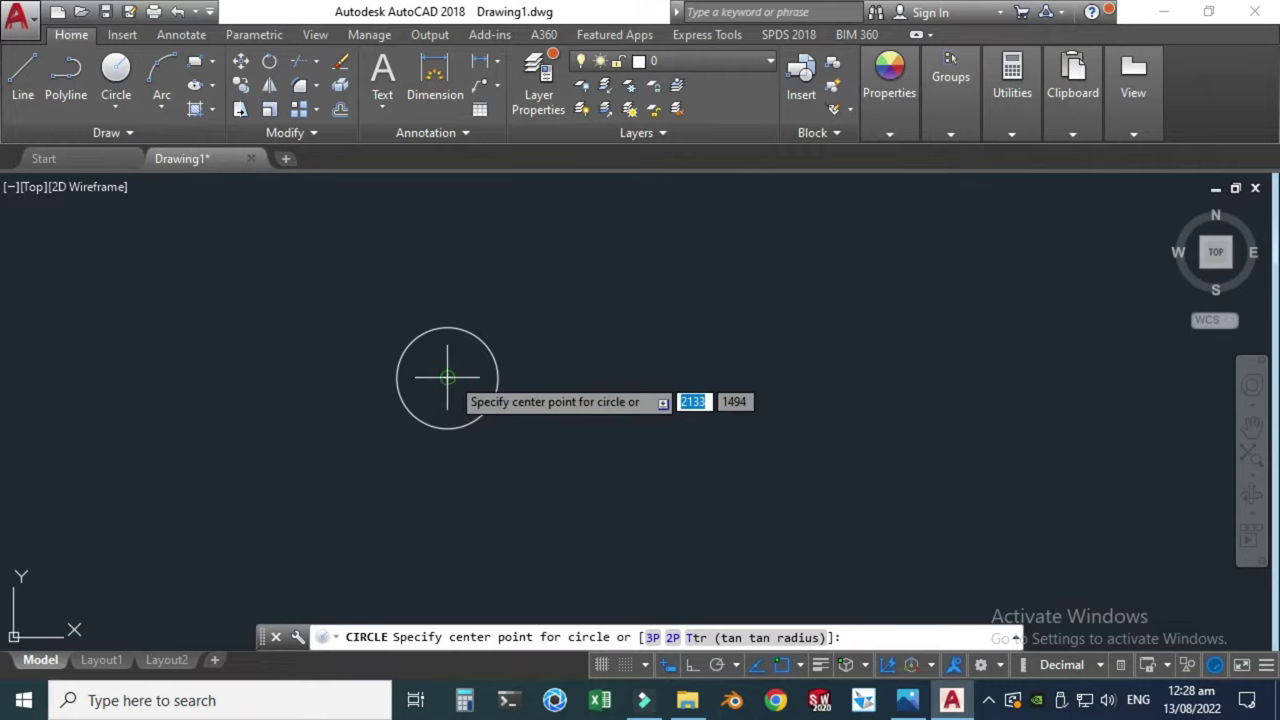
left_click(445, 378)
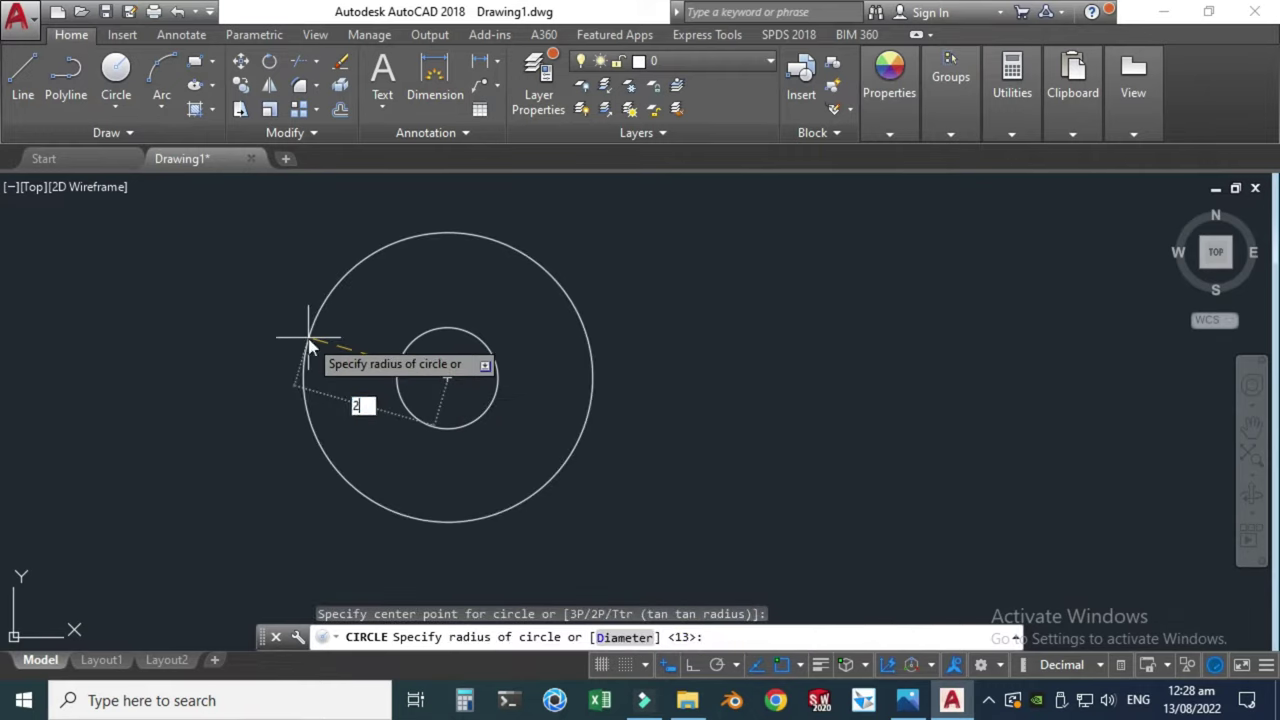
type("25")
key("Return")
scroll(310, 360, "down", 1)
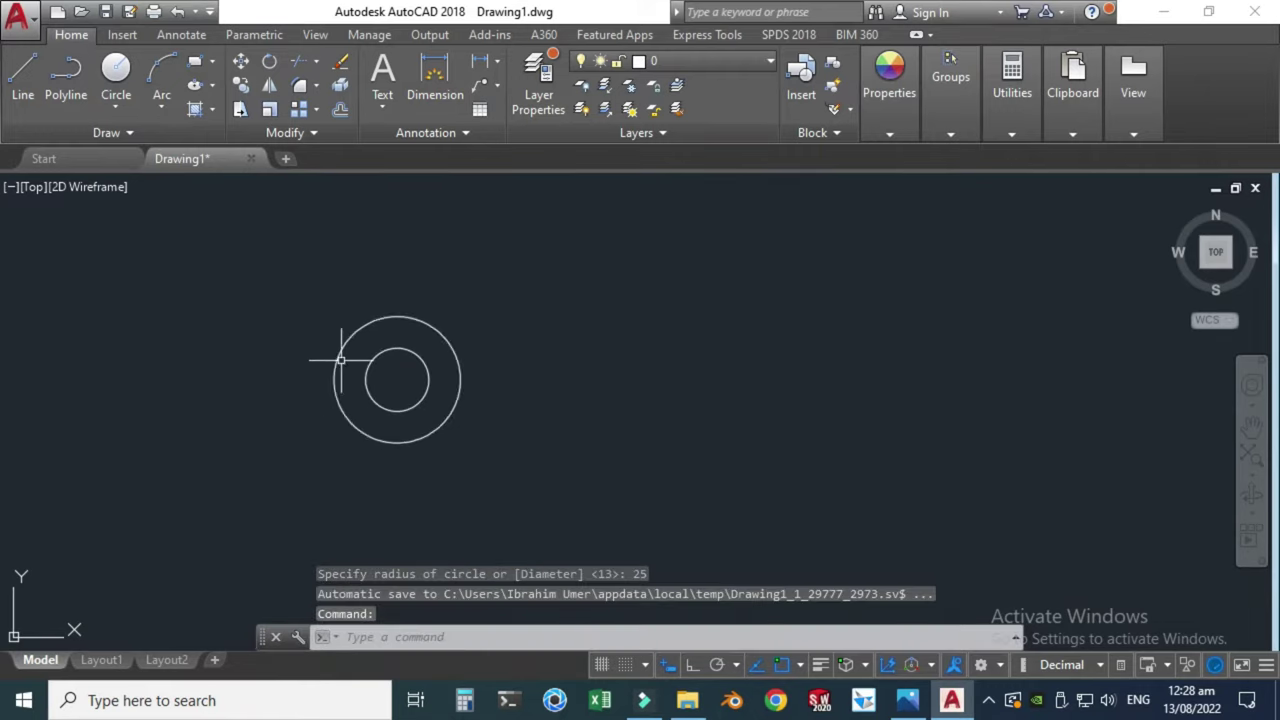
Check the edge dimensions in the reference image and review the object snap modes in AutoCAD
left_click(907, 700)
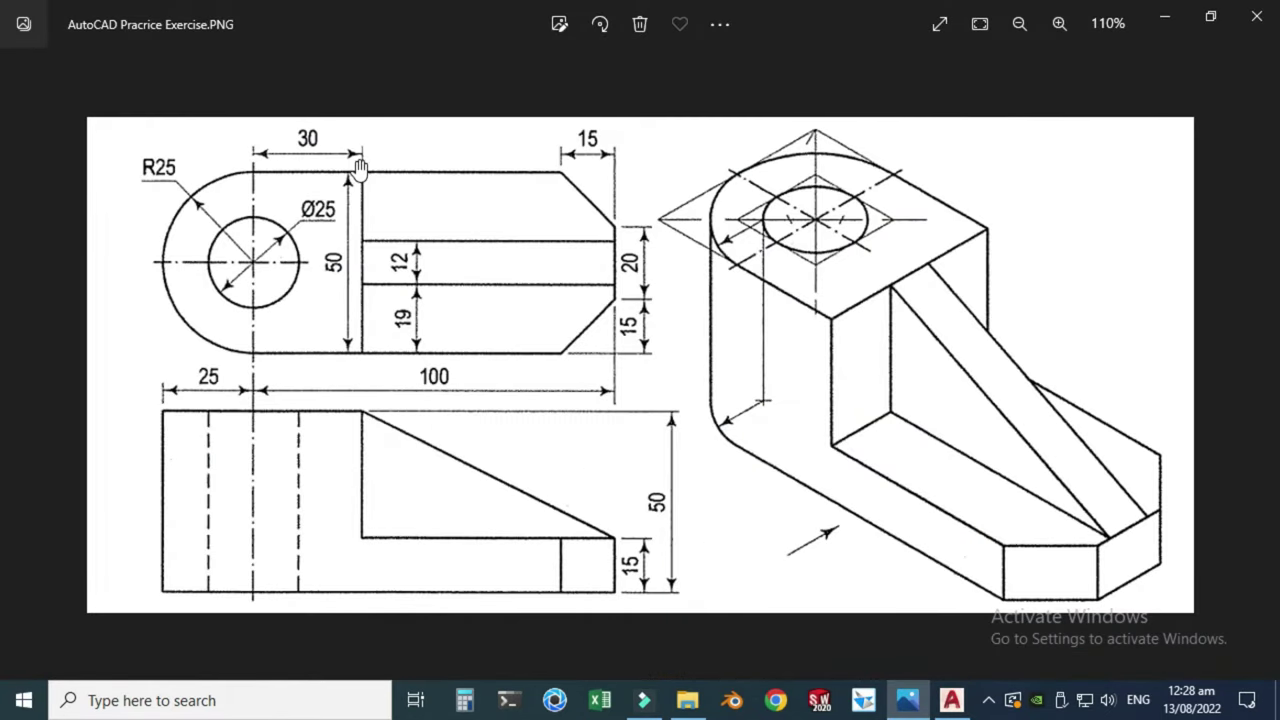
left_click(951, 700)
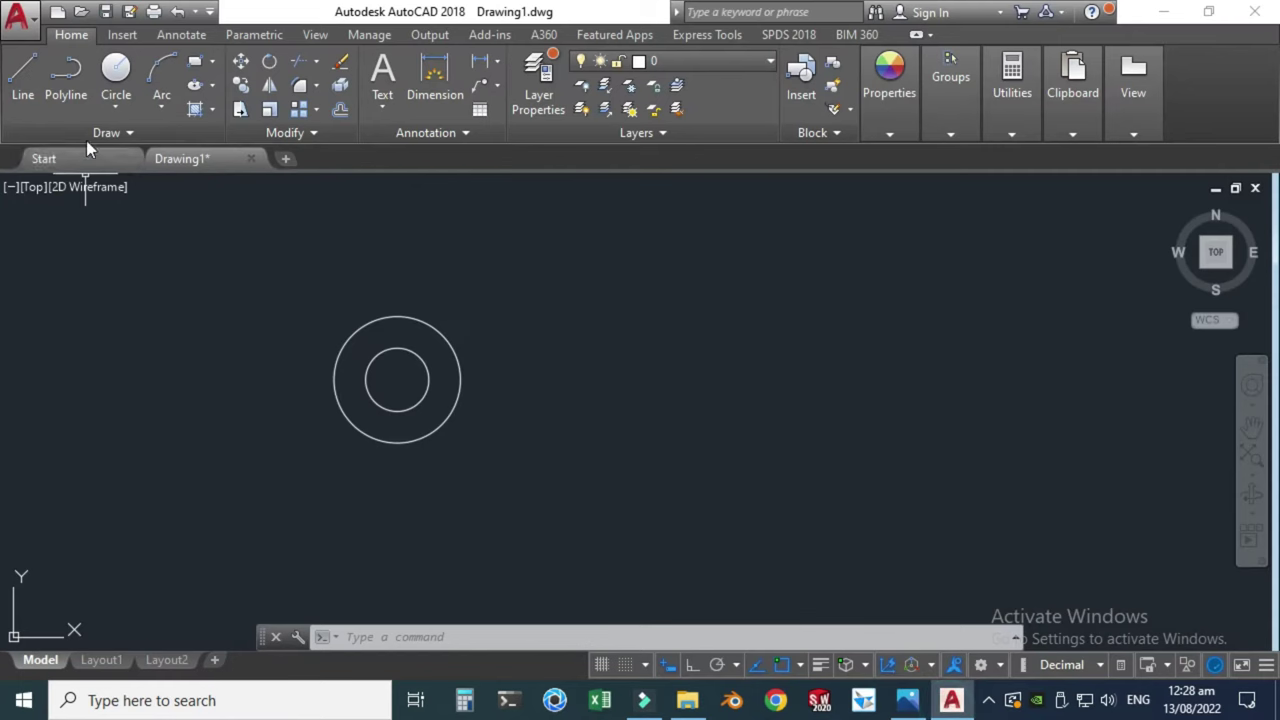
left_click(30, 76)
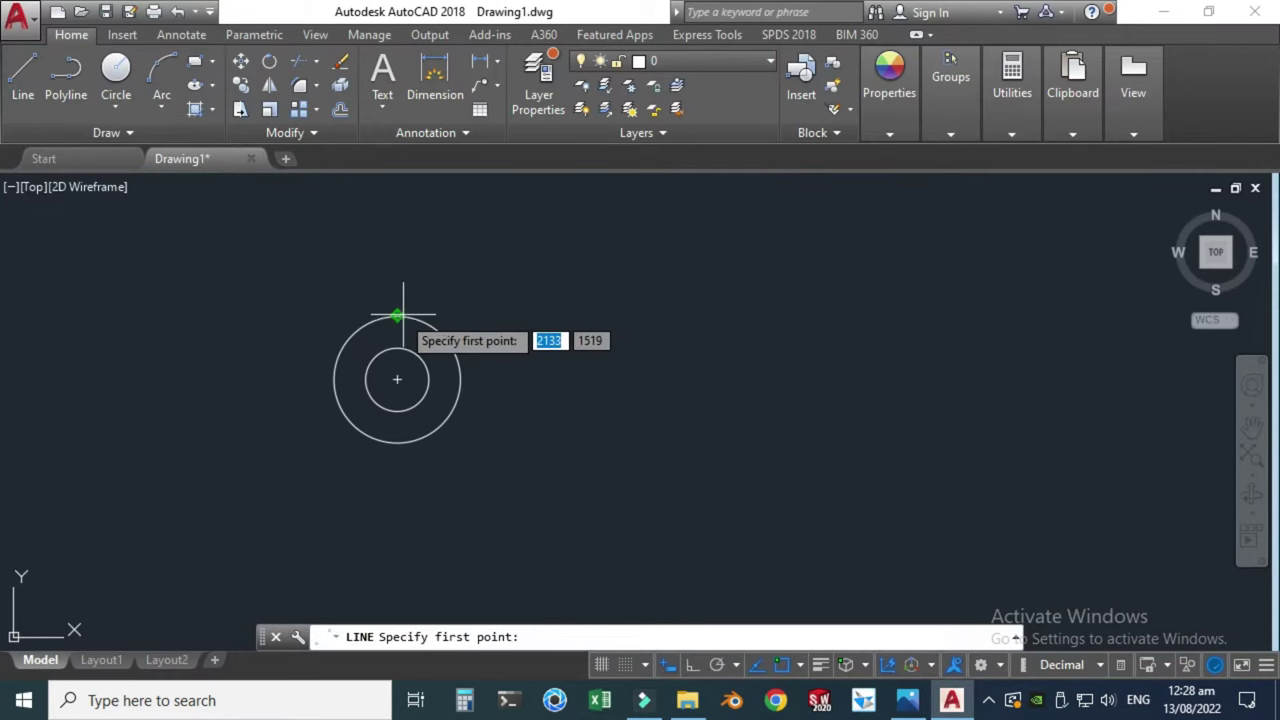
key("Escape")
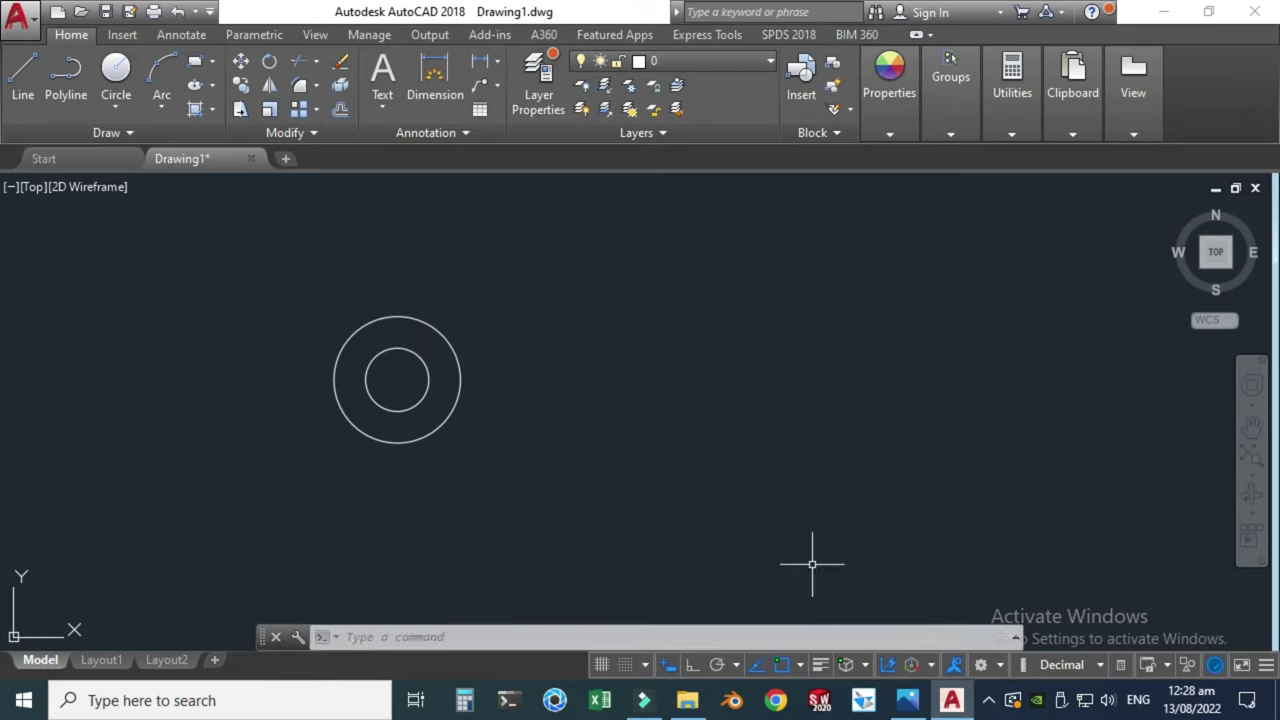
left_click(801, 668)
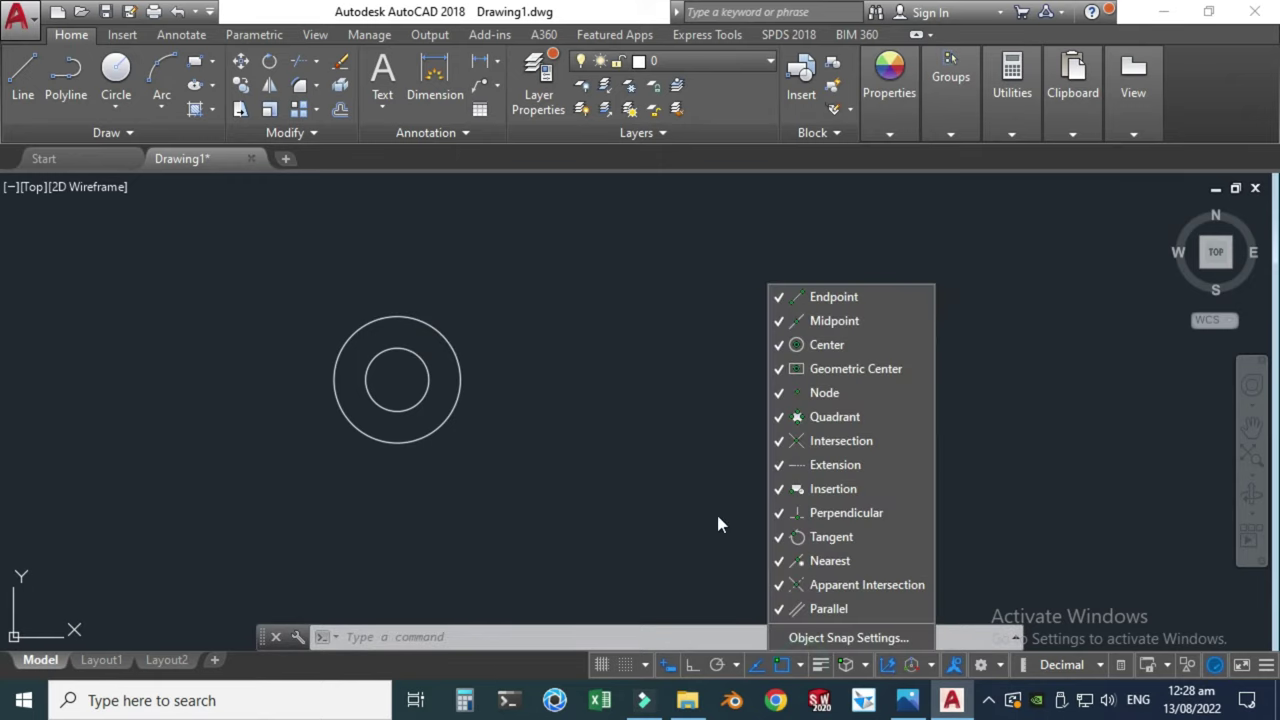
left_click(651, 249)
scroll(651, 249, "up", 2)
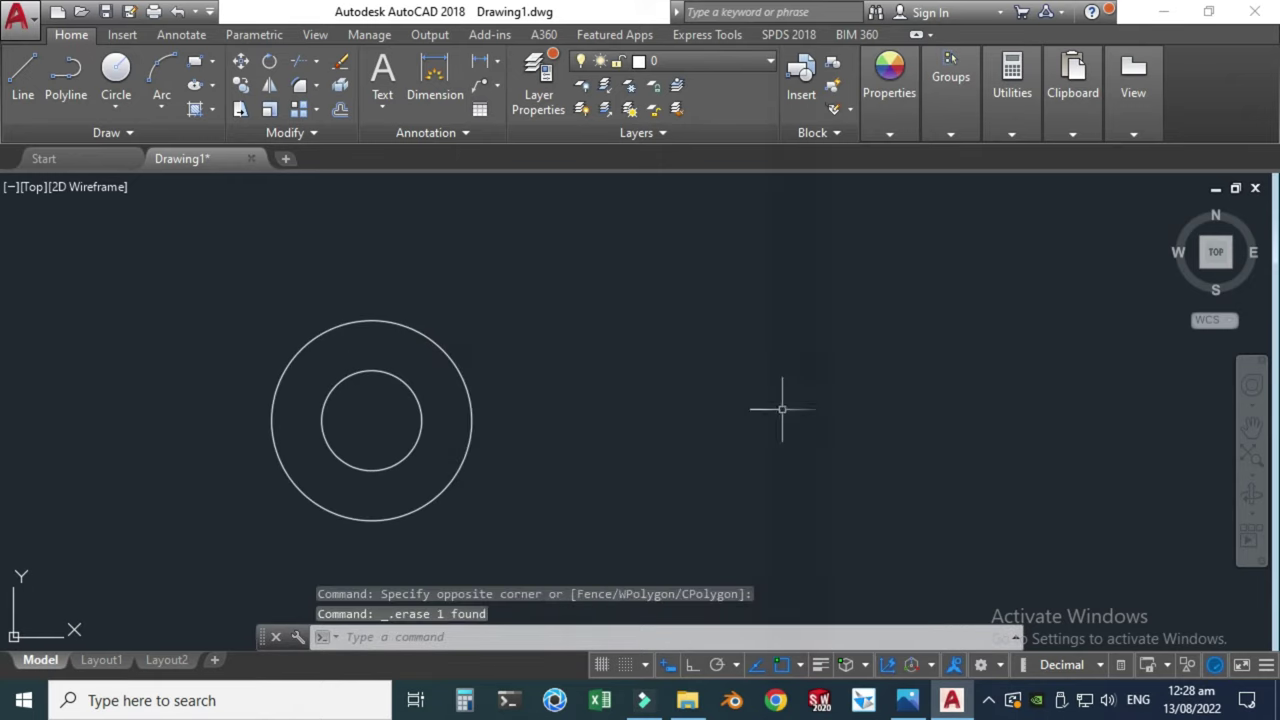
left_click(21, 68)
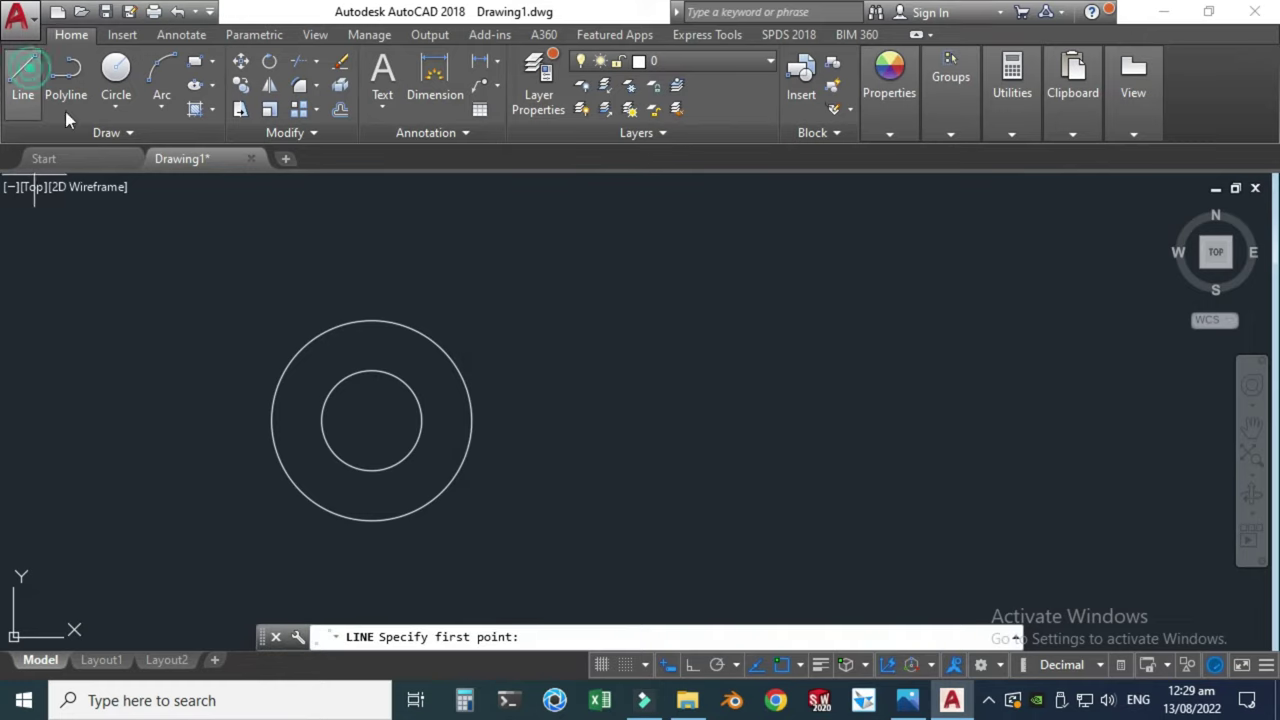
left_click(379, 325)
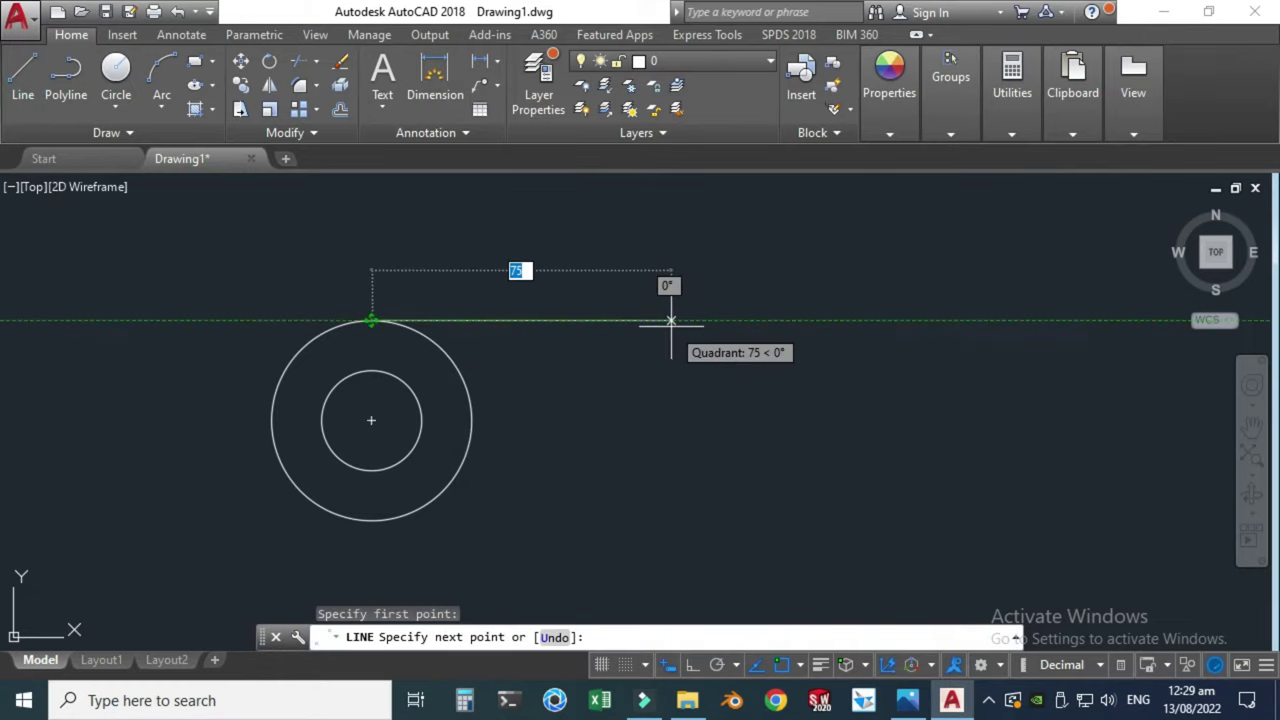
key("Escape")
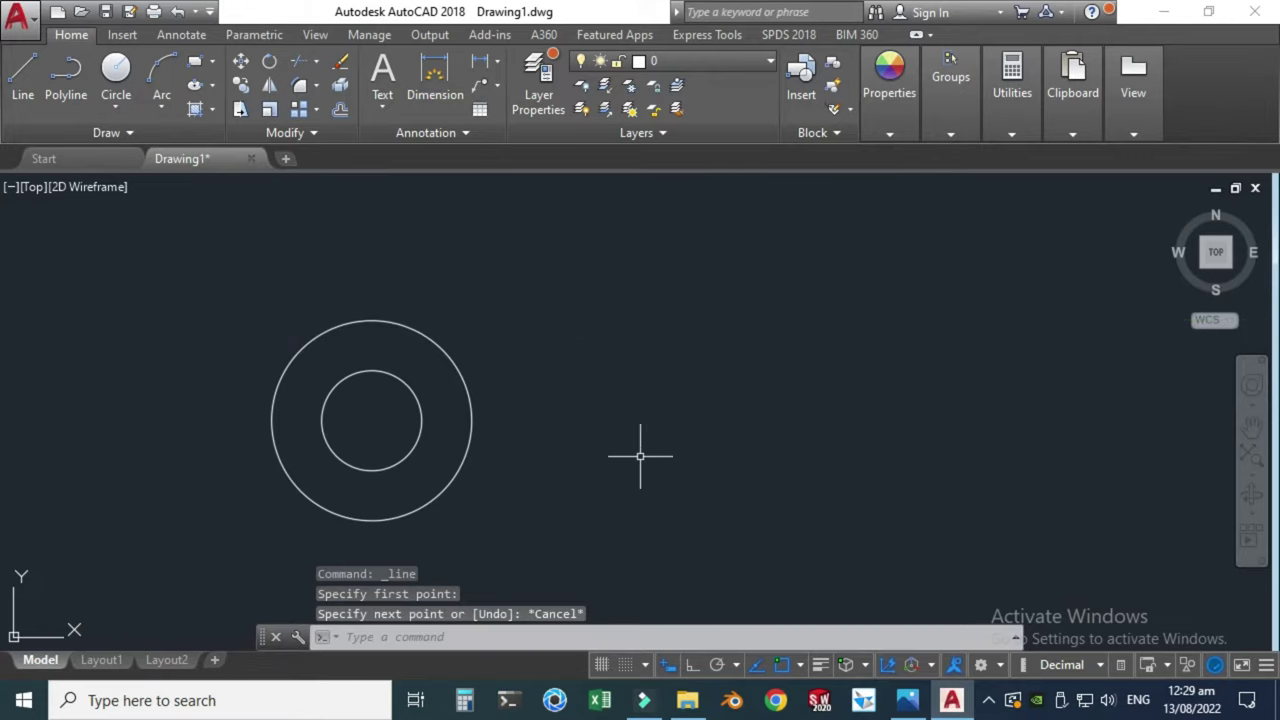
Turn on Ortho mode and draw a 30 mm horizontal line rightward from the top quadrant of the outer circle
left_click(692, 672)
left_click(23, 75)
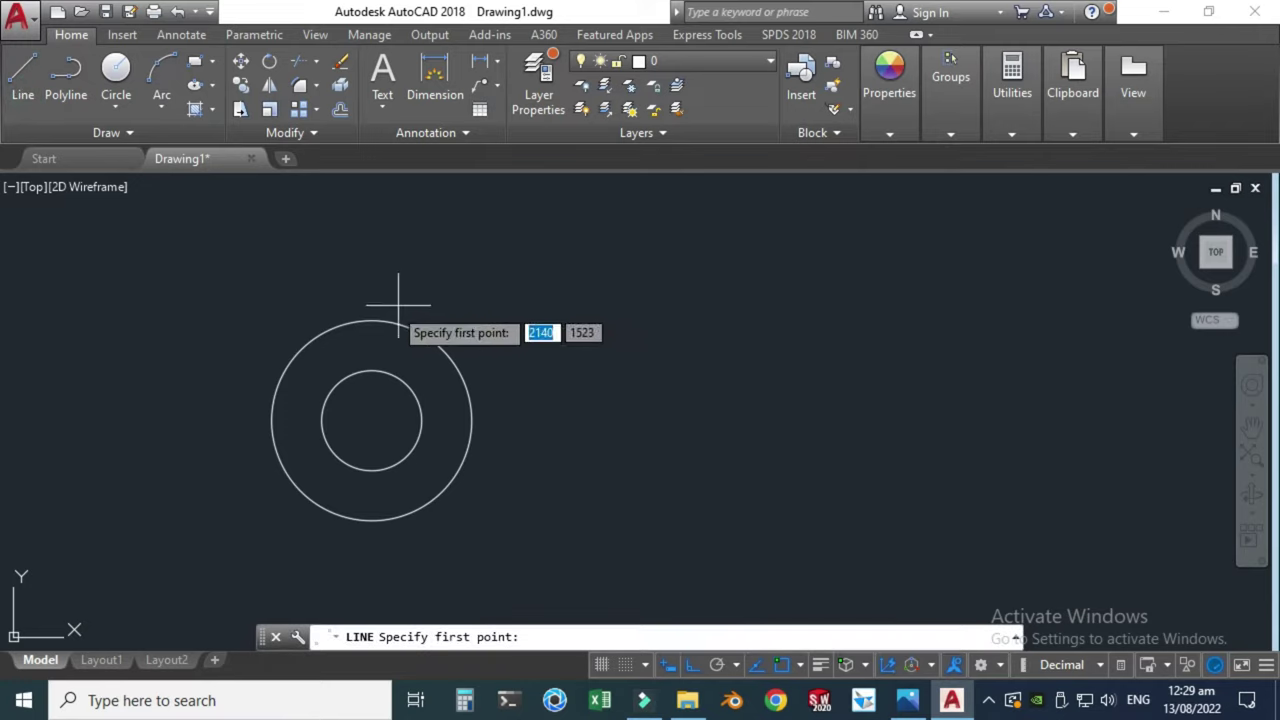
left_click(371, 320)
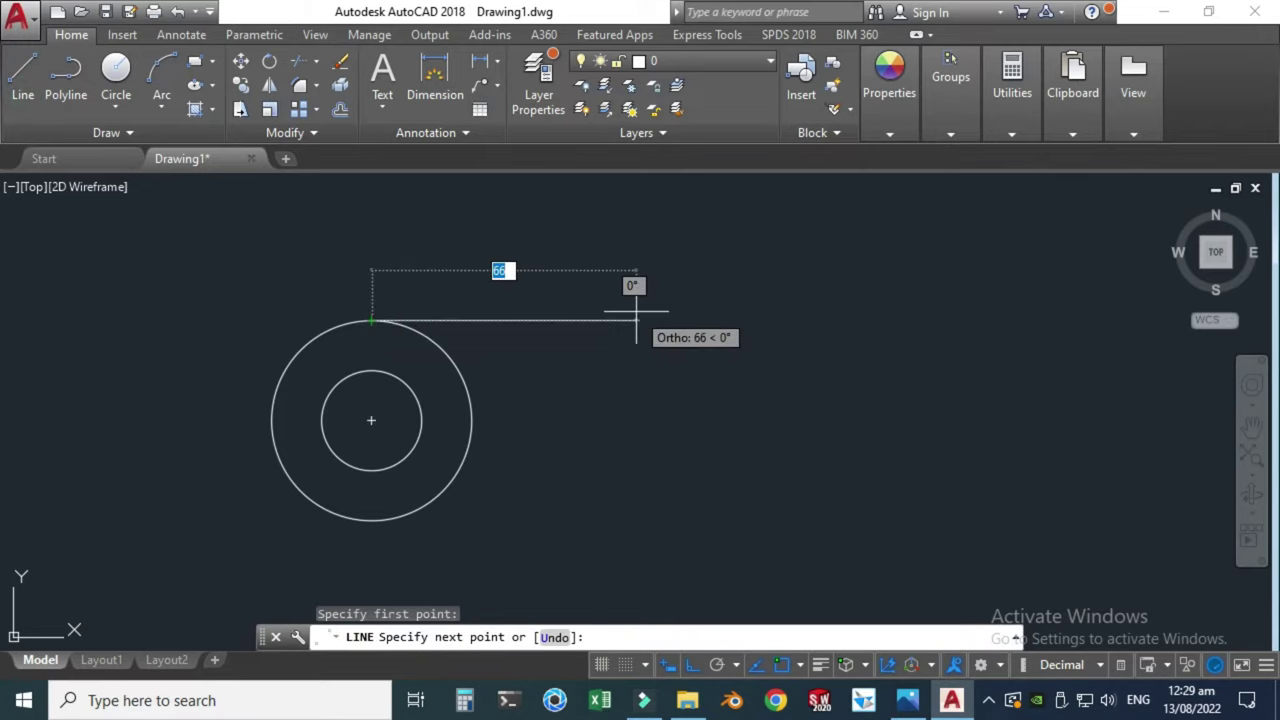
type("30")
key("Return")
key("Escape")
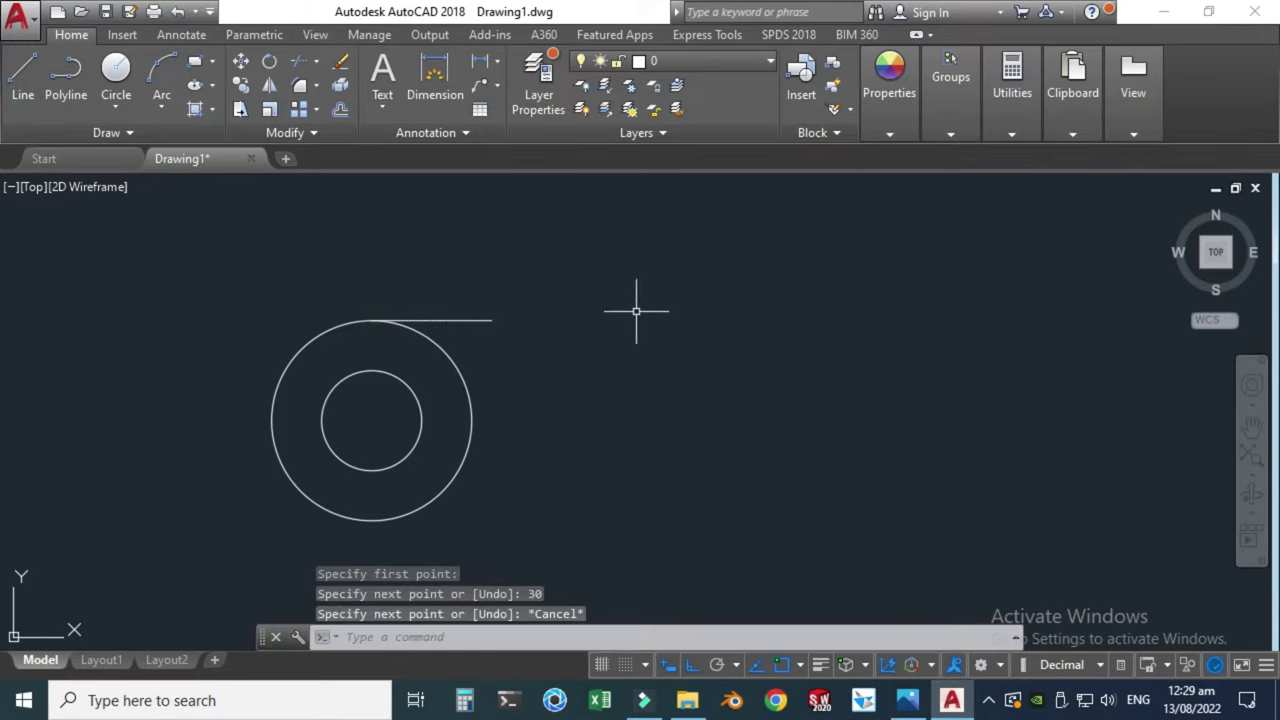
Draw a 30 mm horizontal line rightward from the bottom quadrant of the outer circle
left_click(23, 75)
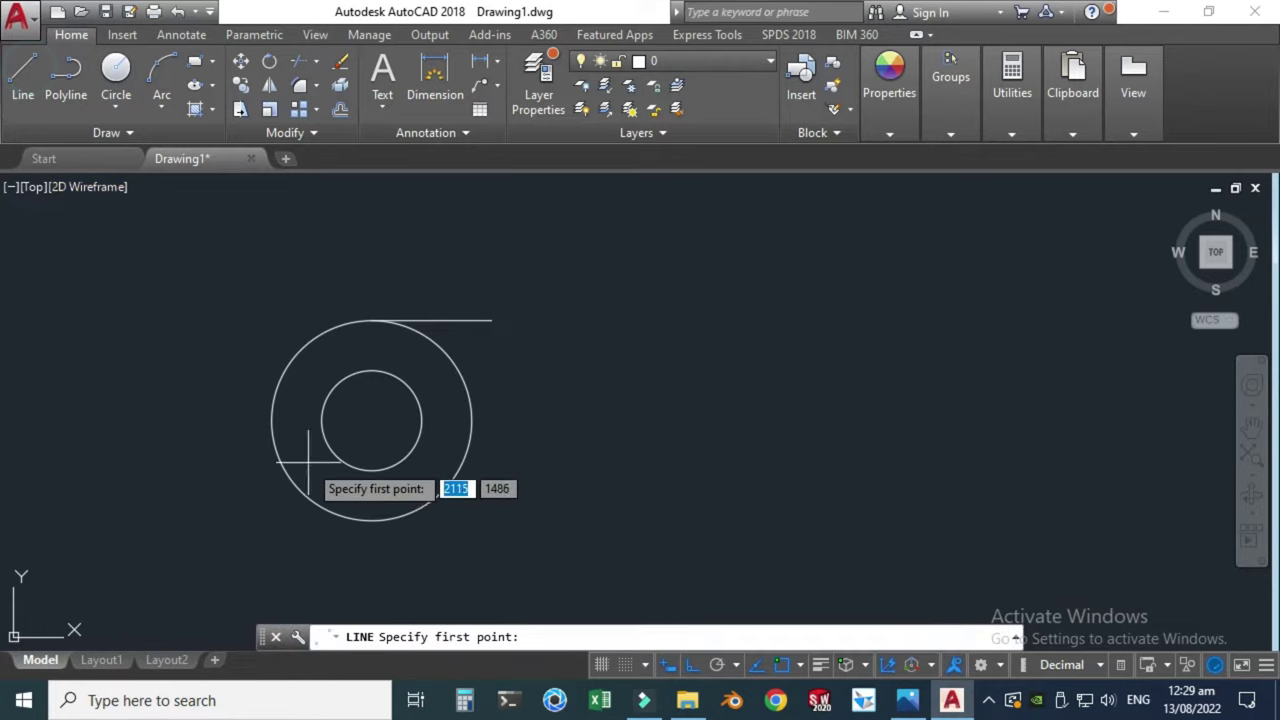
left_click(371, 520)
type("30")
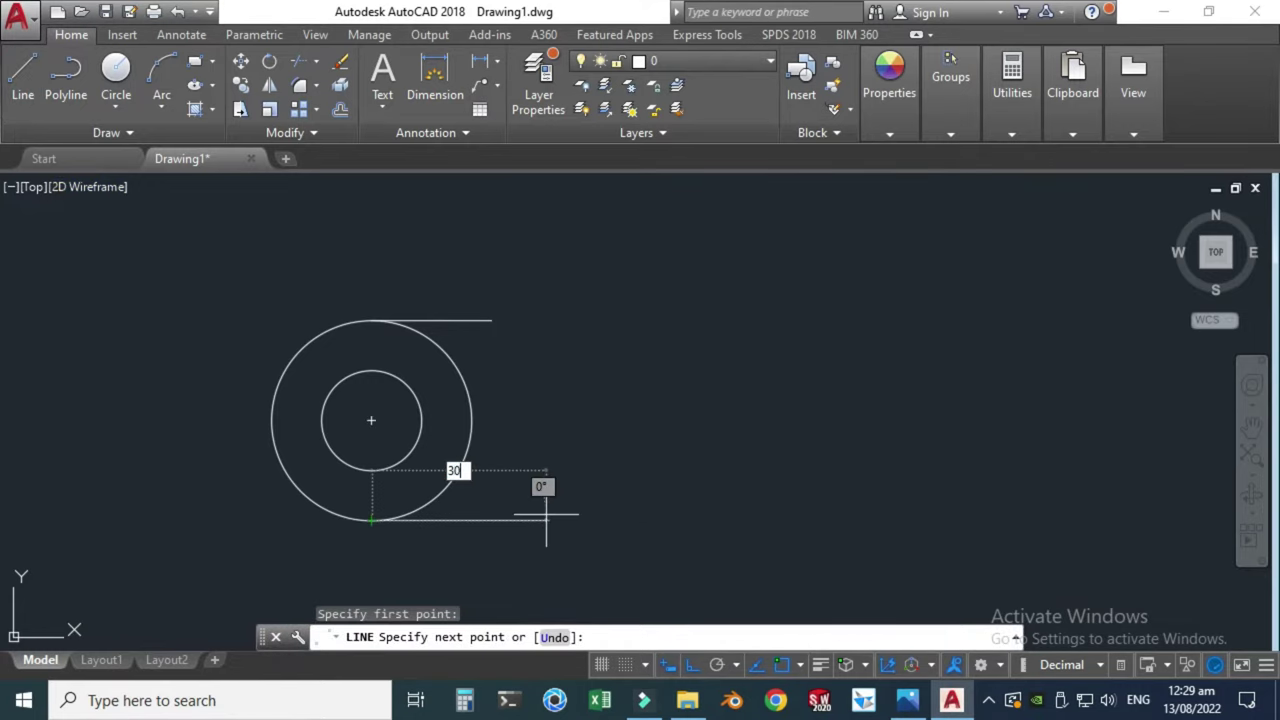
key("Return")
key("Escape")
Check the rounded end in the reference image and trim away the outer circle's right half between the two horizontal lines
left_click(907, 700)
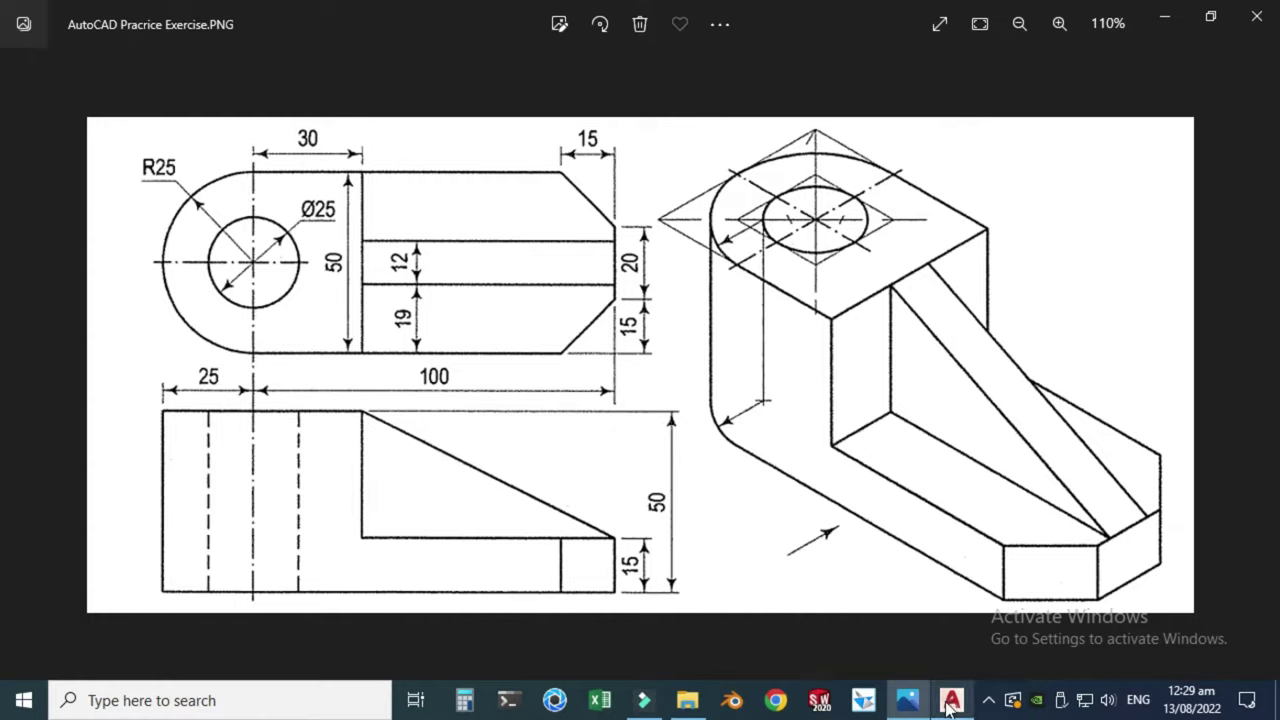
left_click(907, 700)
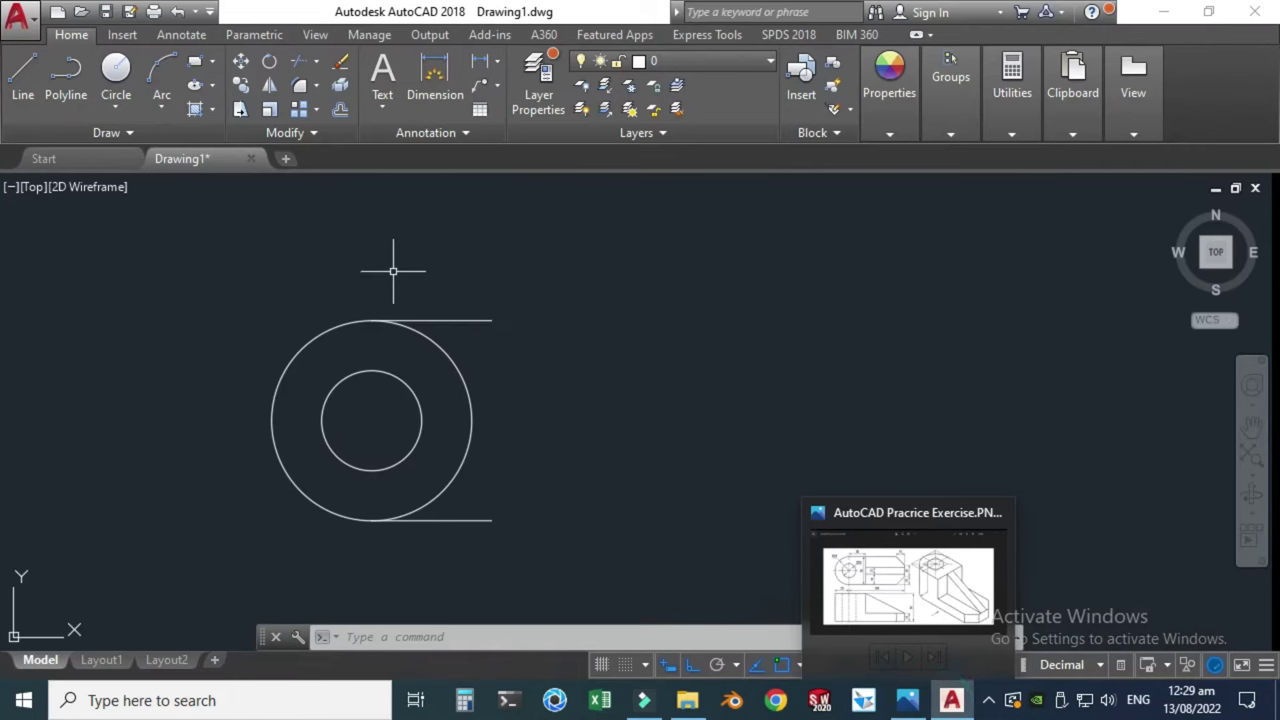
left_click(316, 61)
left_click(329, 88)
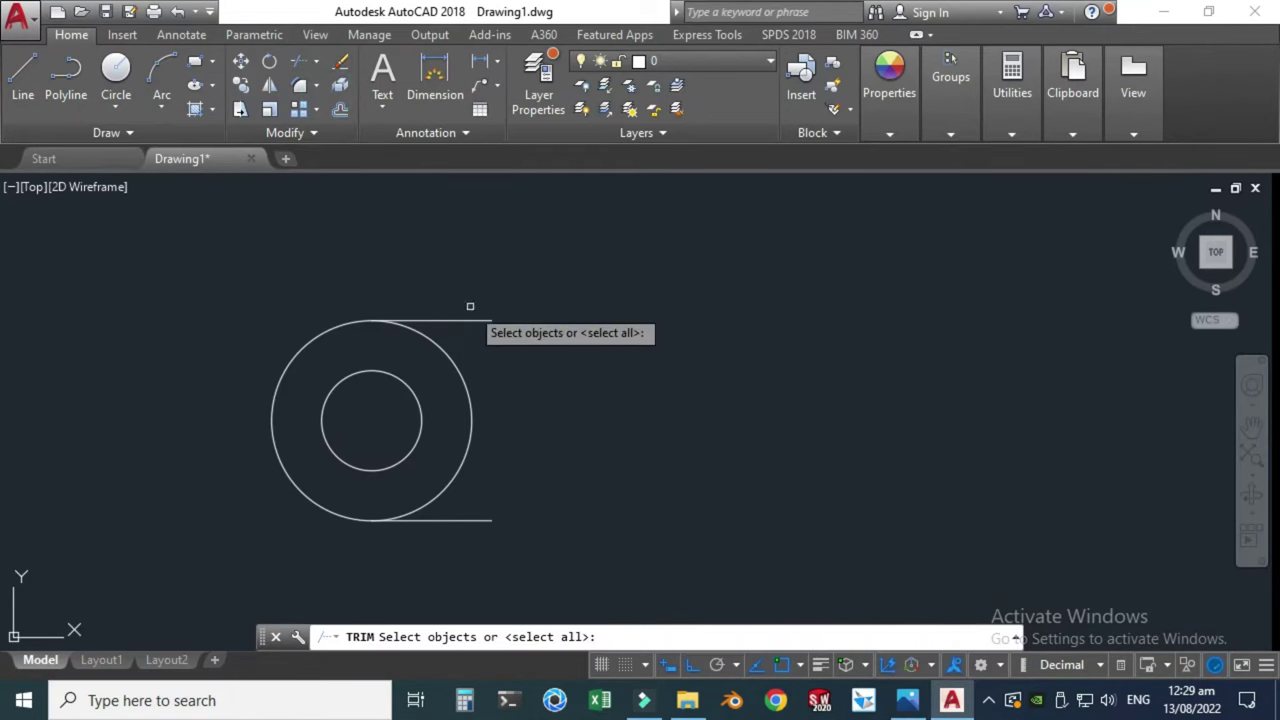
left_click(457, 371)
left_click(462, 319)
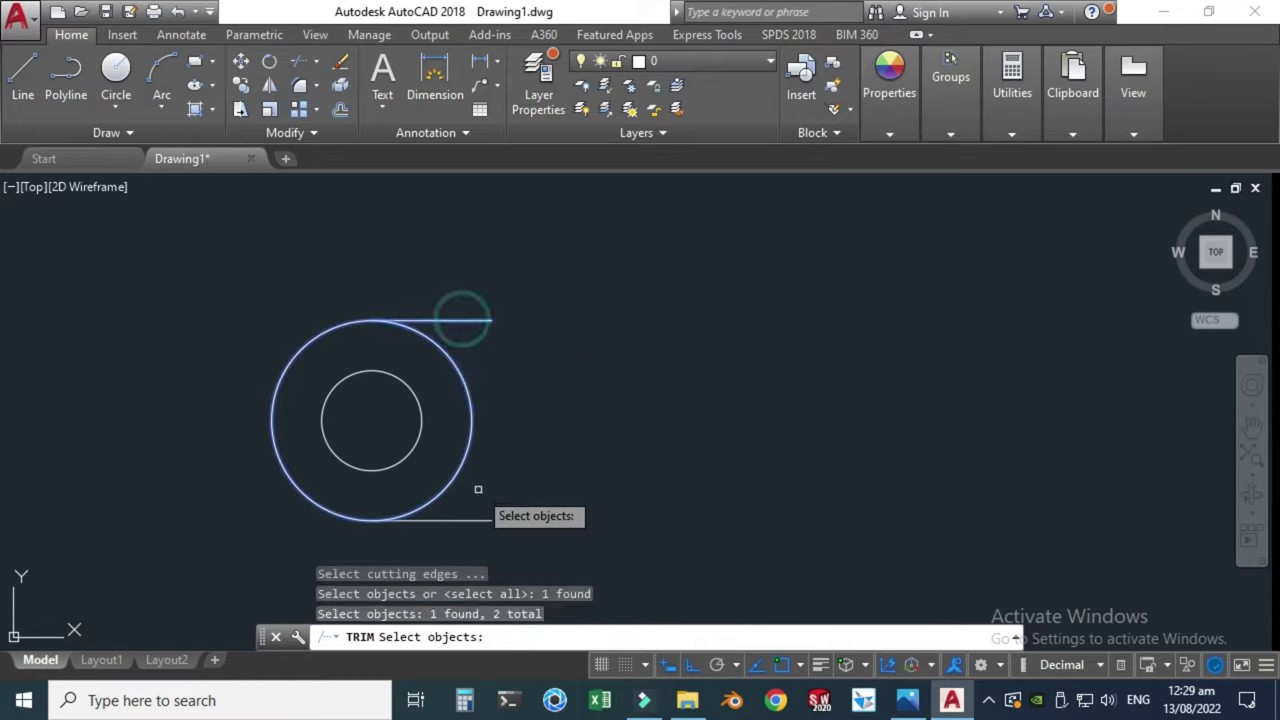
left_click(482, 520)
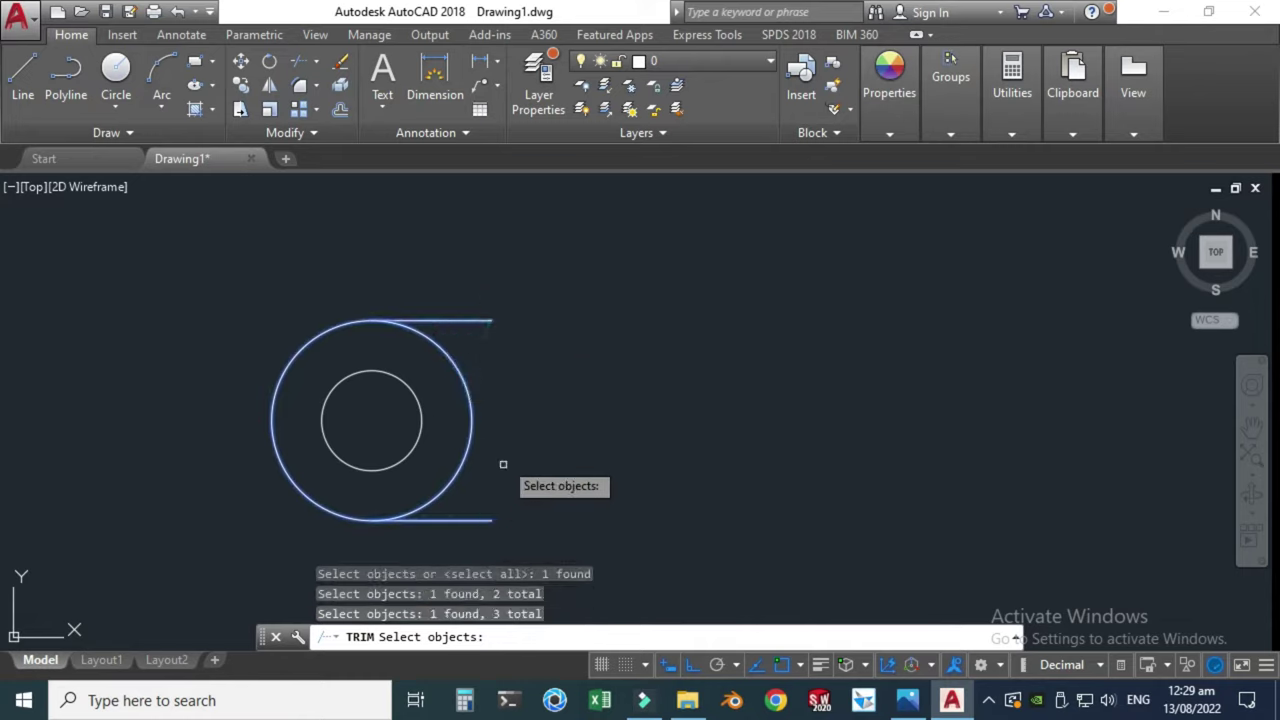
key("Return")
left_click(461, 376)
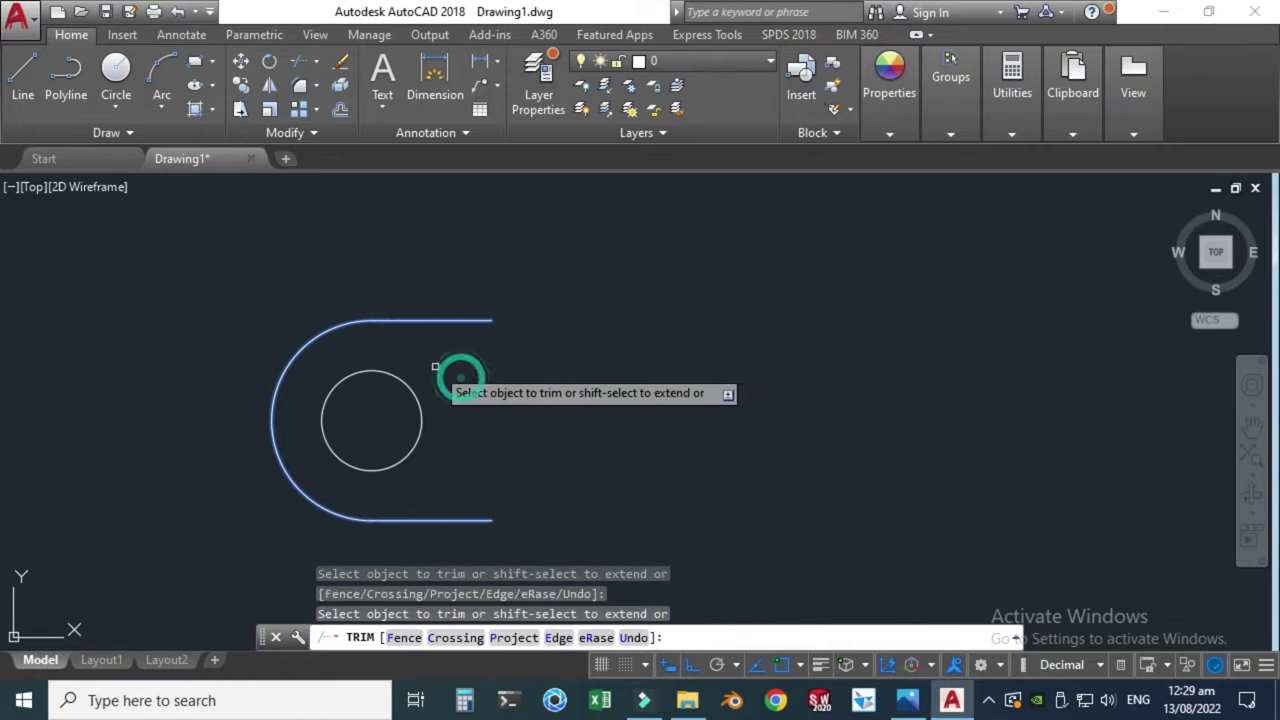
scroll(357, 323, "down", 2)
key("Escape")
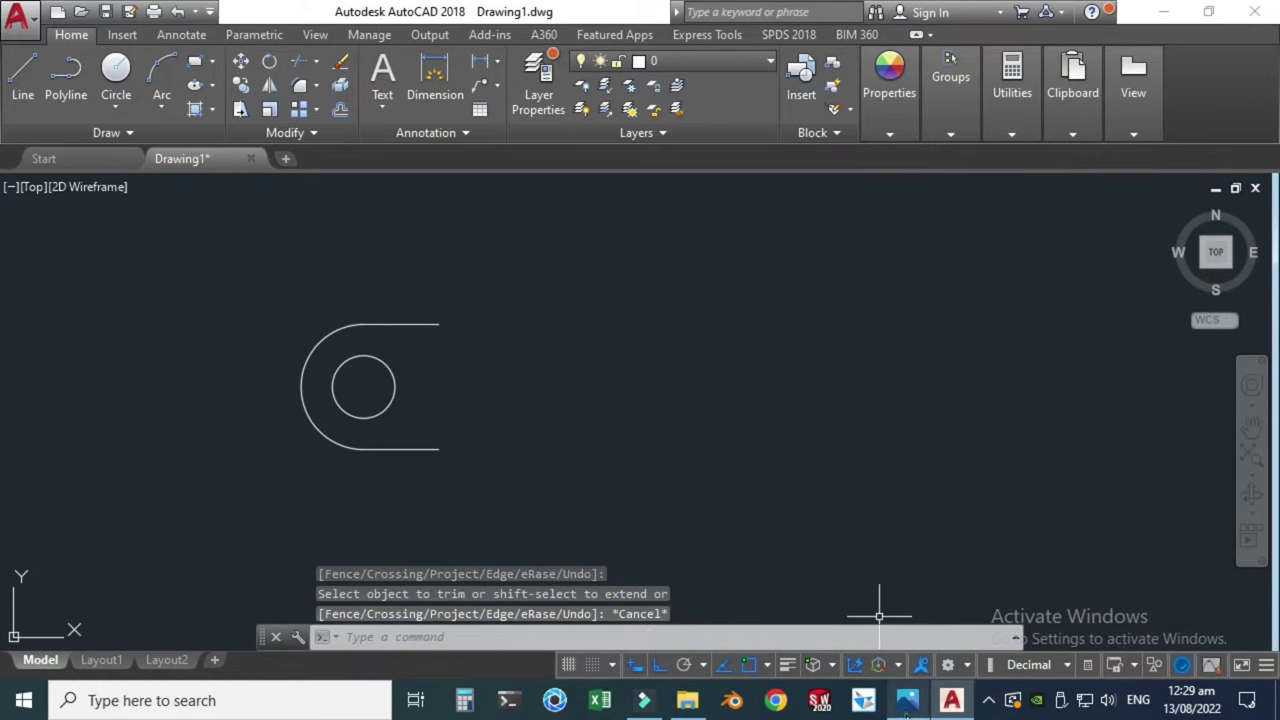
Check the reference image and draw a vertical line in AutoCAD joining the right ends of the two 30 mm lines
left_click(907, 700)
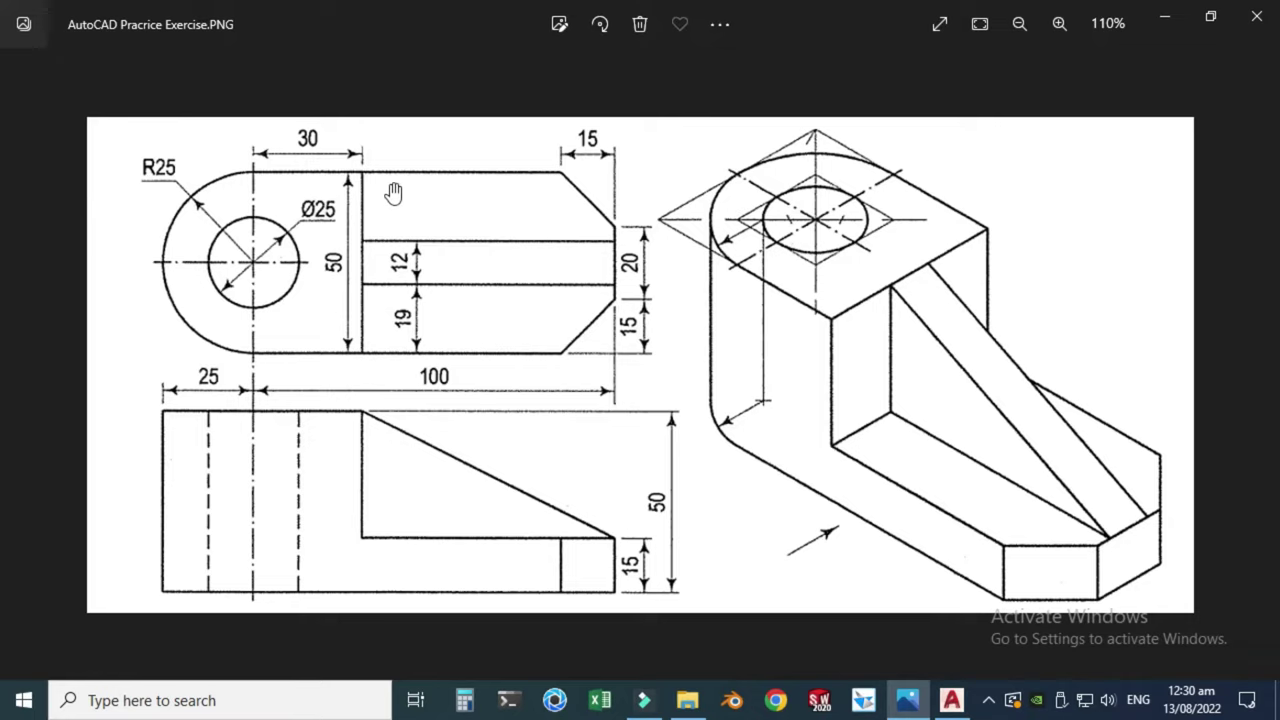
left_click(951, 700)
left_click(28, 76)
scroll(450, 336, "up", 2)
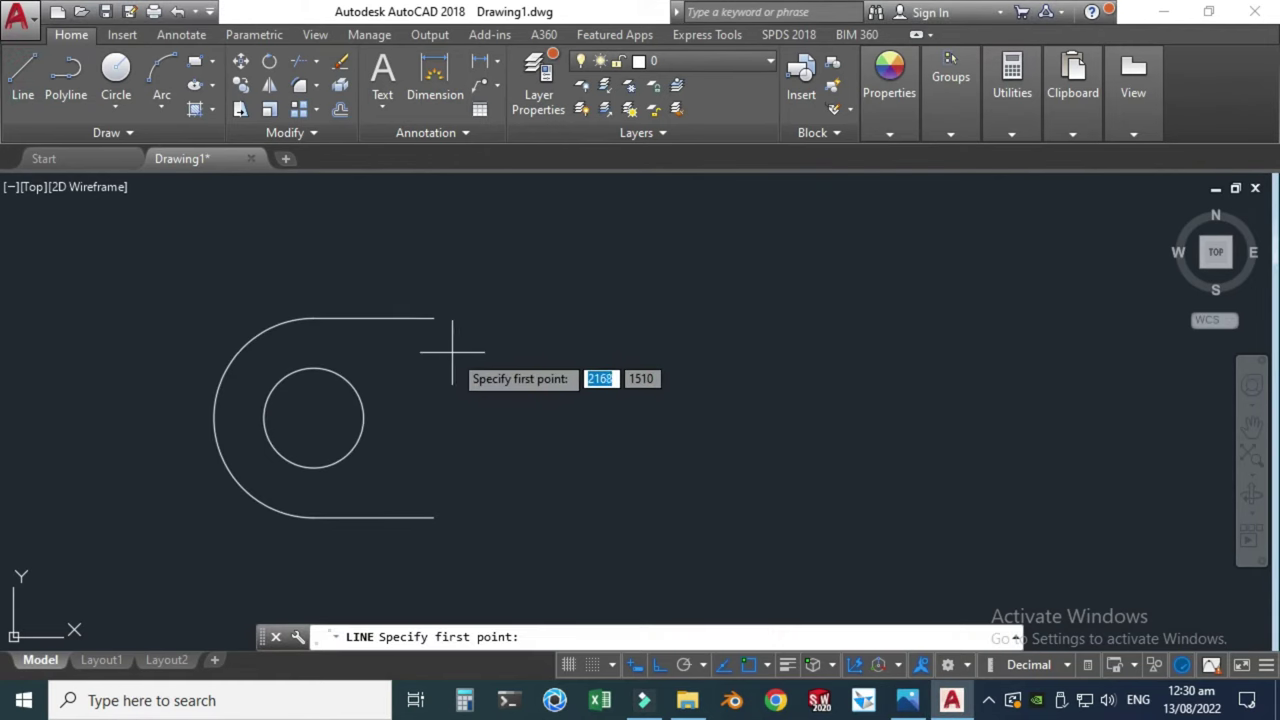
left_click(433, 318)
left_click(442, 520)
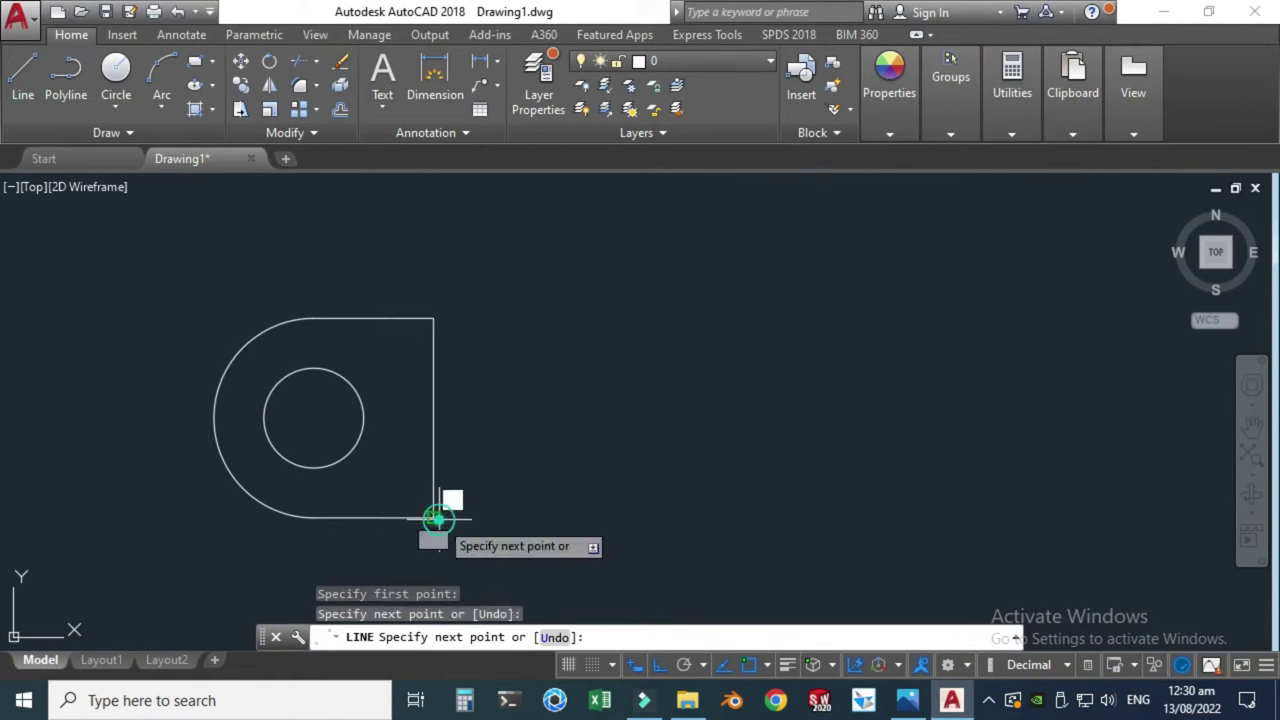
key("Escape")
Draw a 70 mm horizontal line rightward from the upper end of the vertical line
left_click(24, 72)
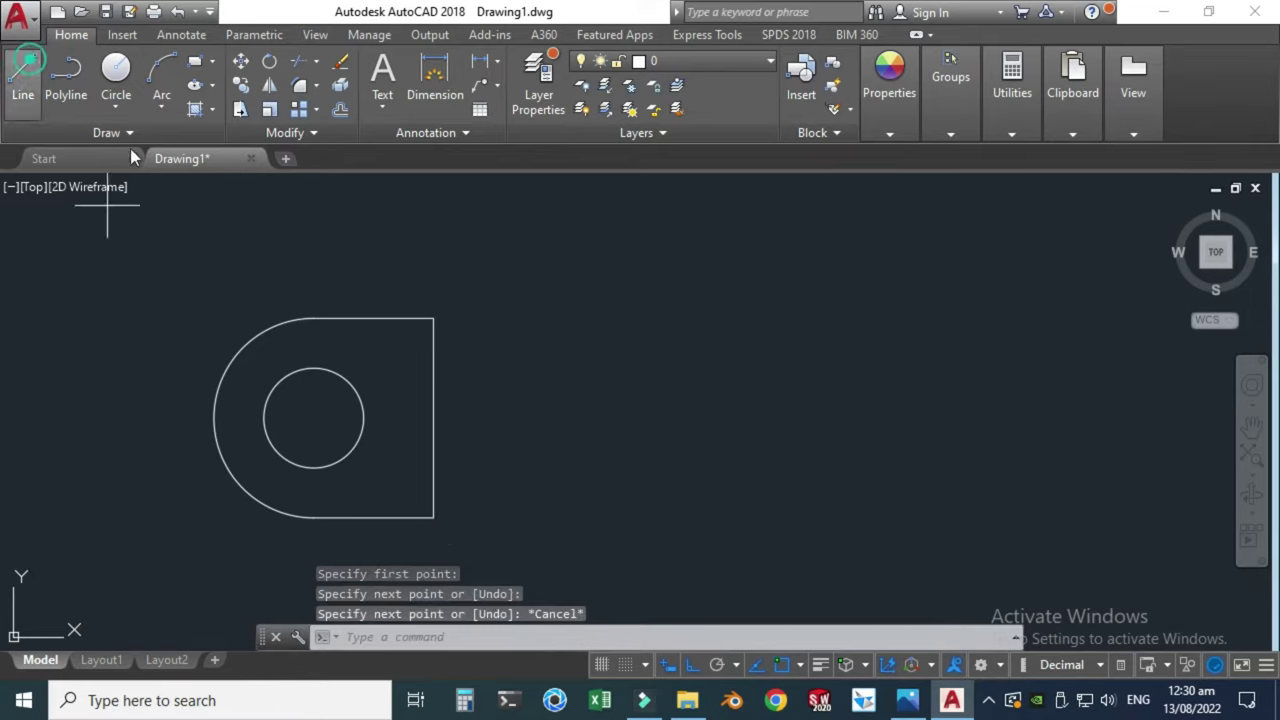
left_click(433, 318)
type("7")
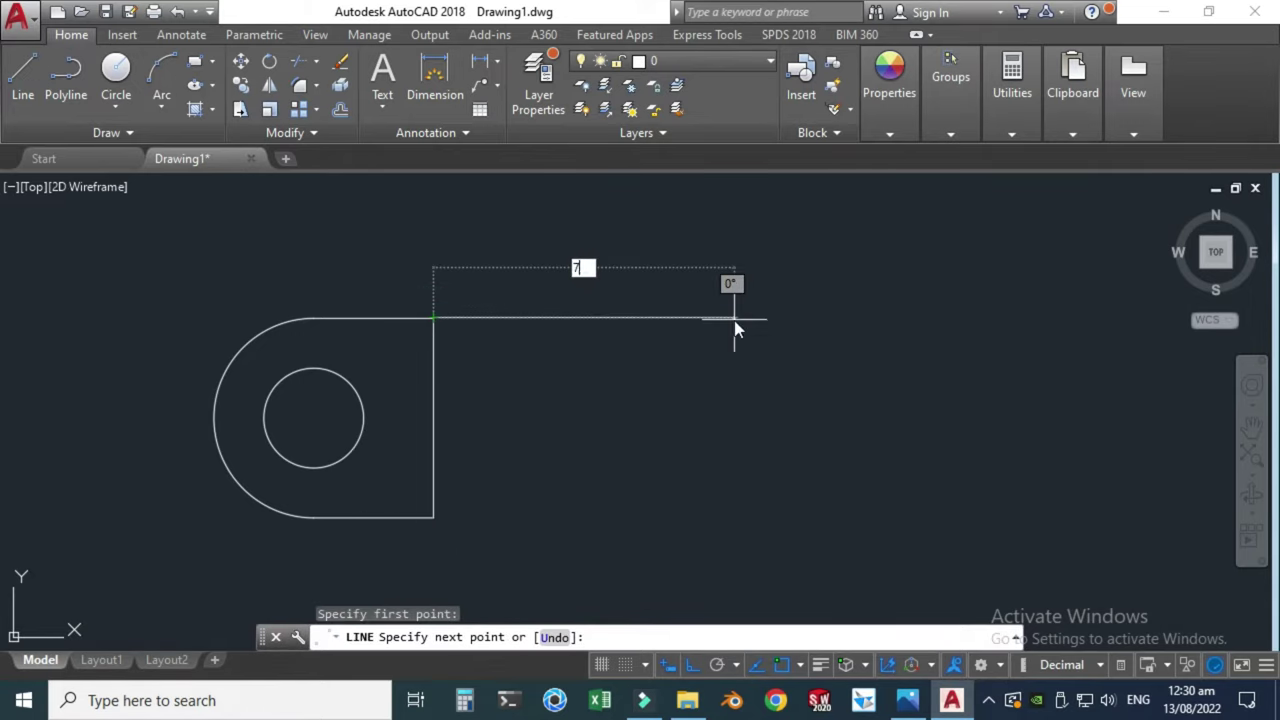
type("0")
key("Return")
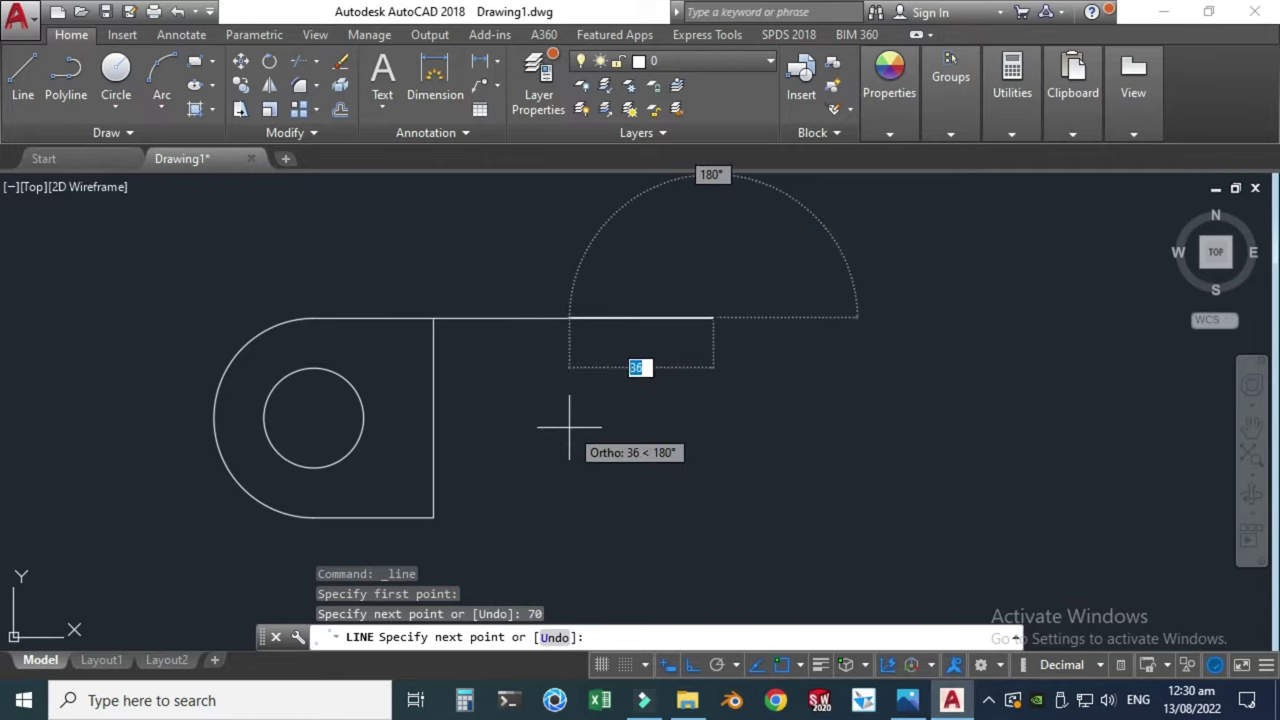
key("Escape")
Draw a 70 mm line rightward from the vertical line's lower end and close the outline up to the upper line's end
left_click(20, 85)
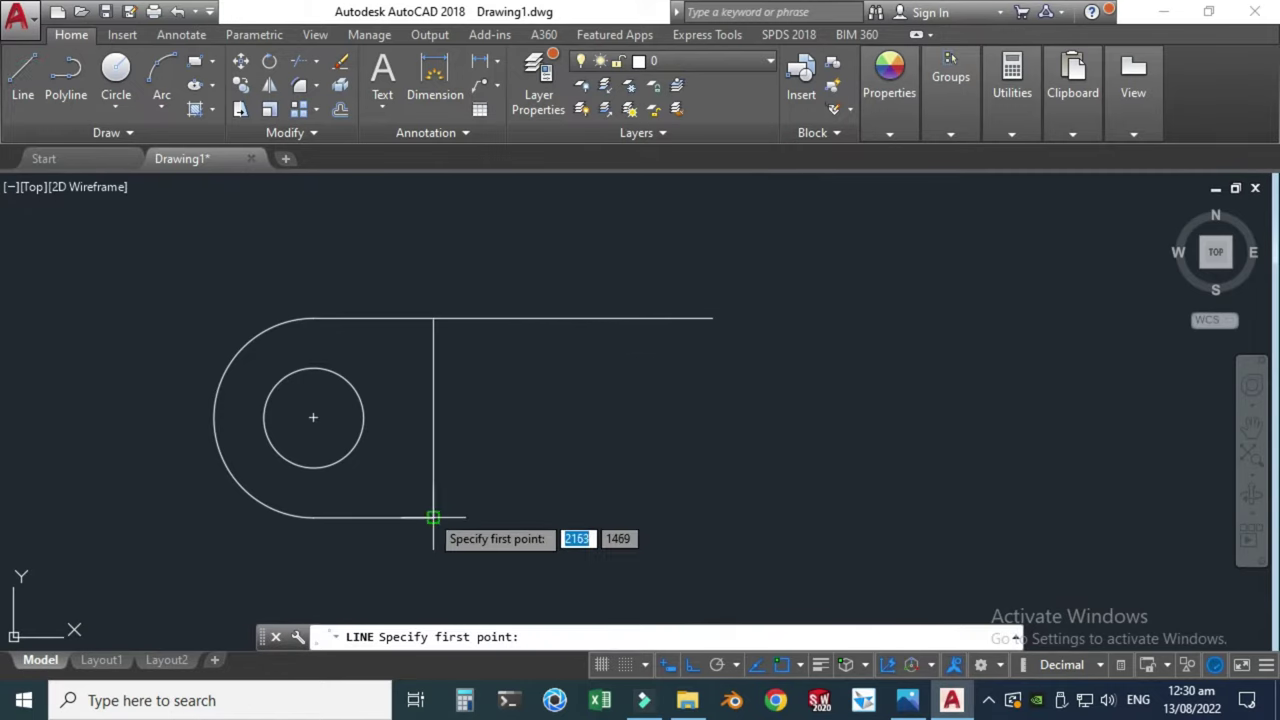
left_click(433, 518)
type("70")
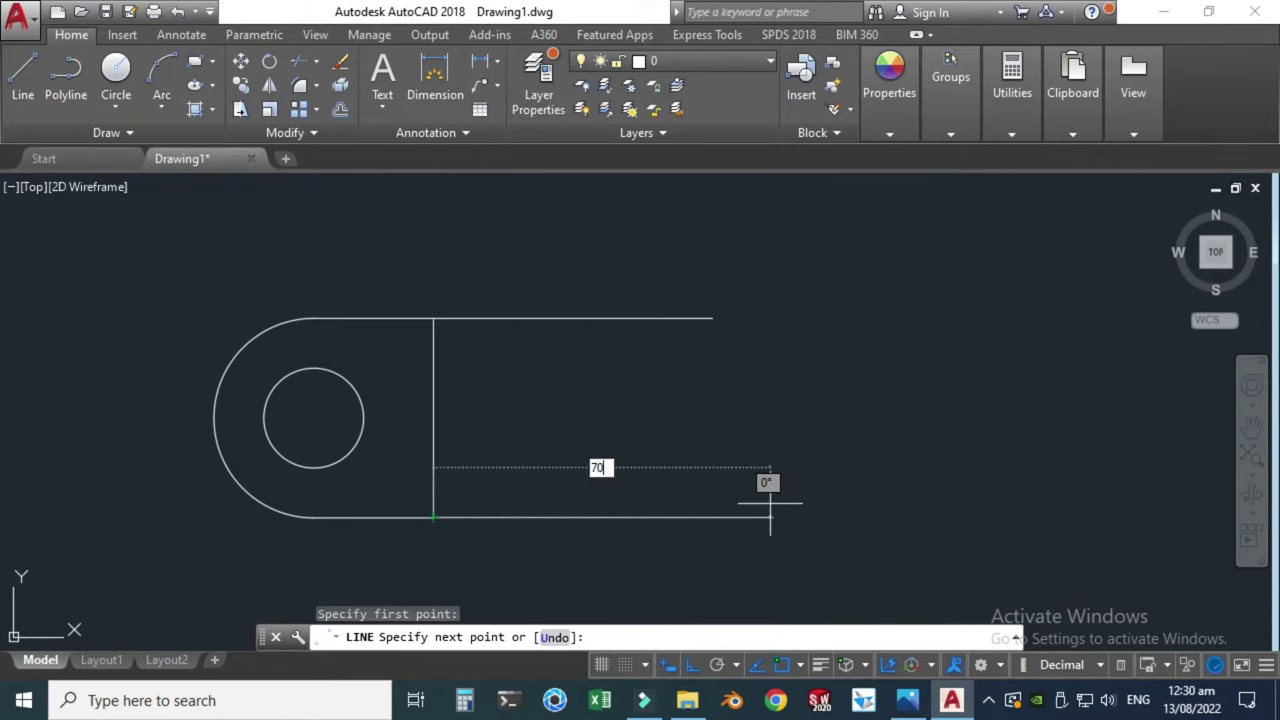
key("Return")
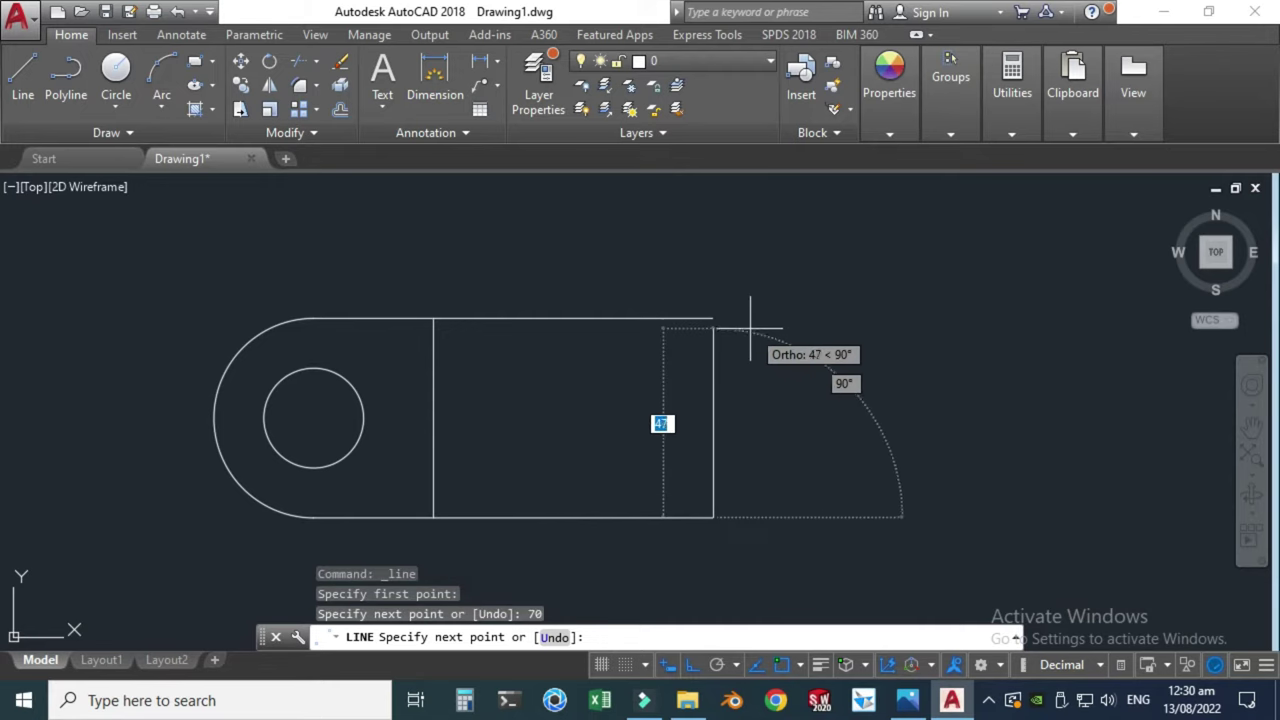
left_click(713, 318)
key("Escape")
scroll(659, 322, "down", 2)
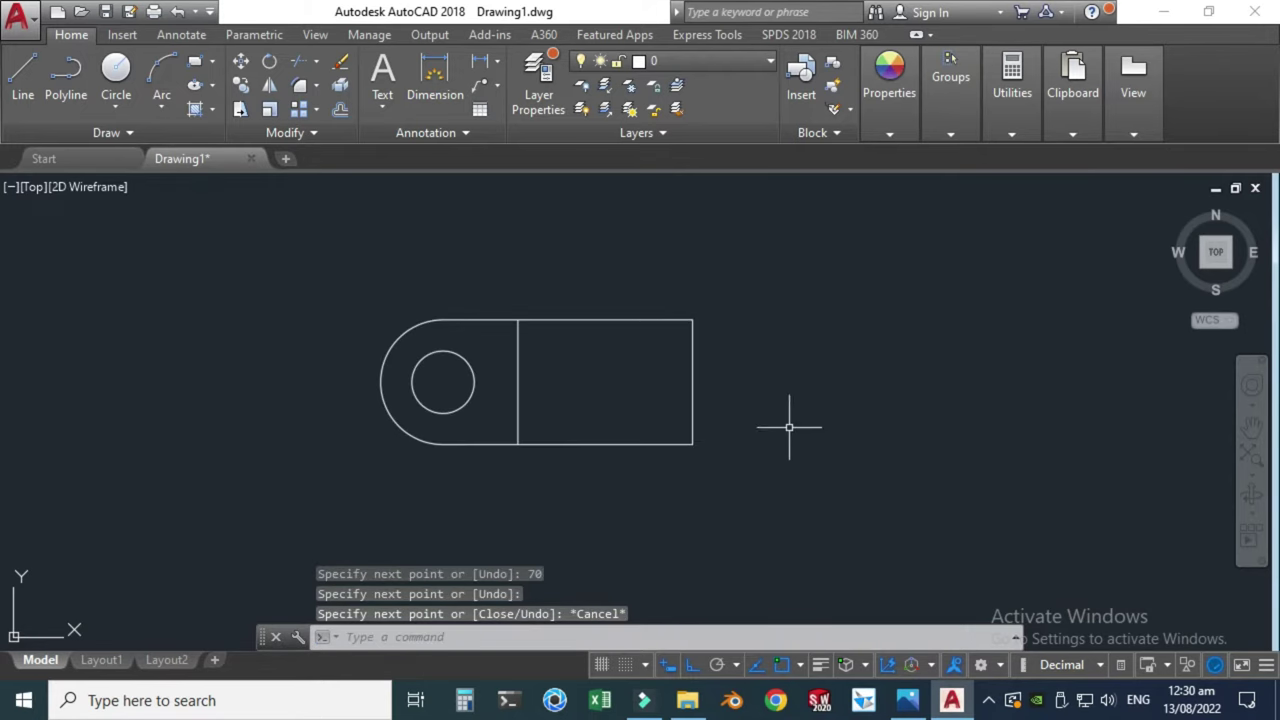
Compare with the isometric view in the reference image and orbit the AutoCAD drawing from SW Isometric so the rounded end lies at the back left
left_click(907, 700)
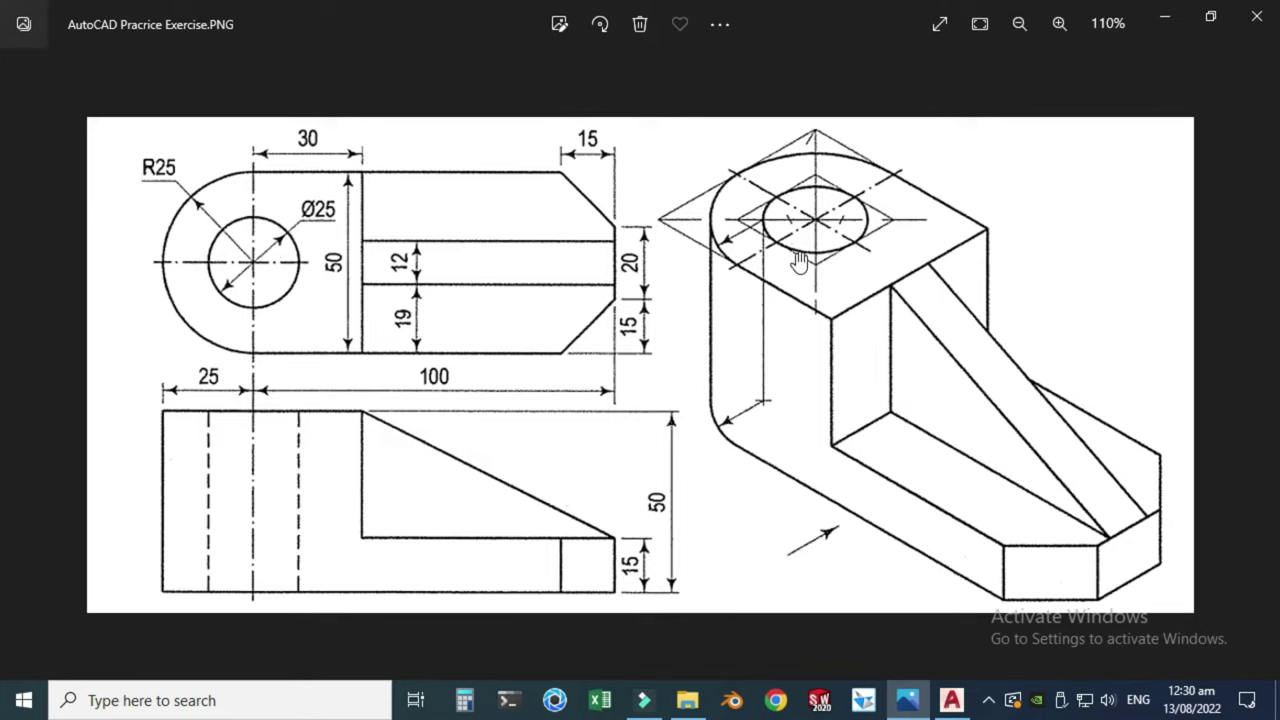
left_click(951, 700)
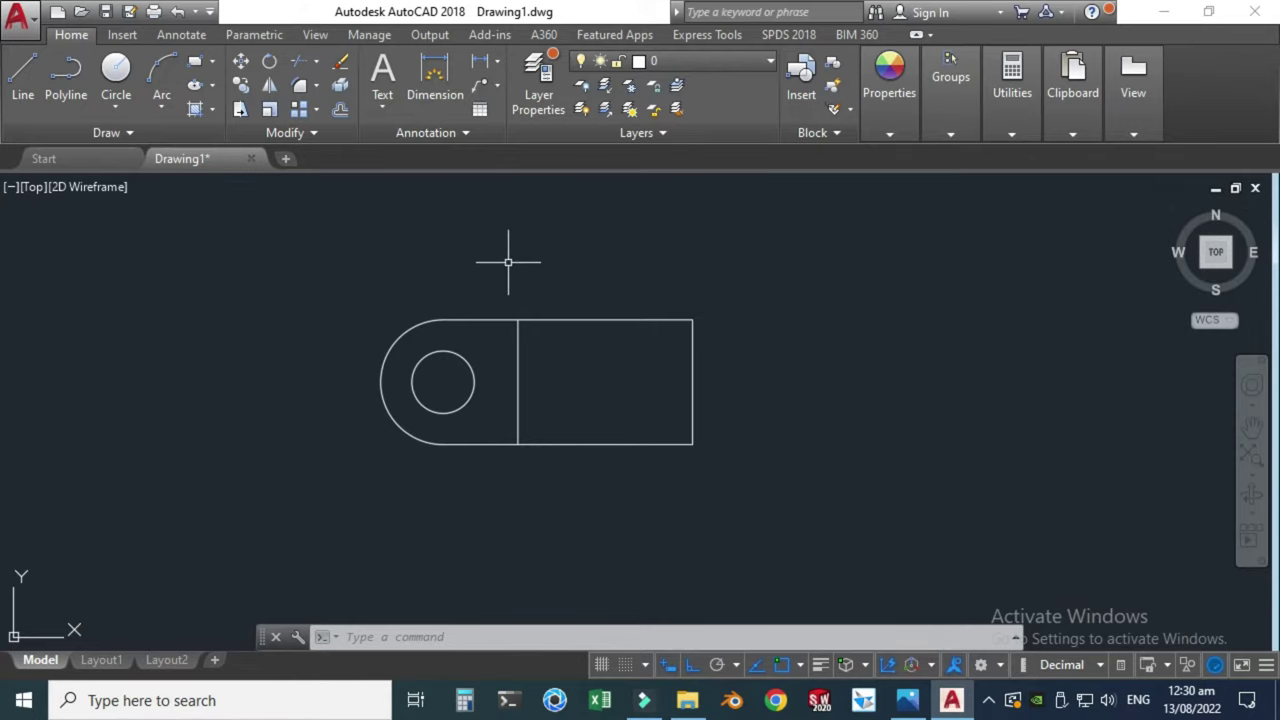
left_click(1201, 265)
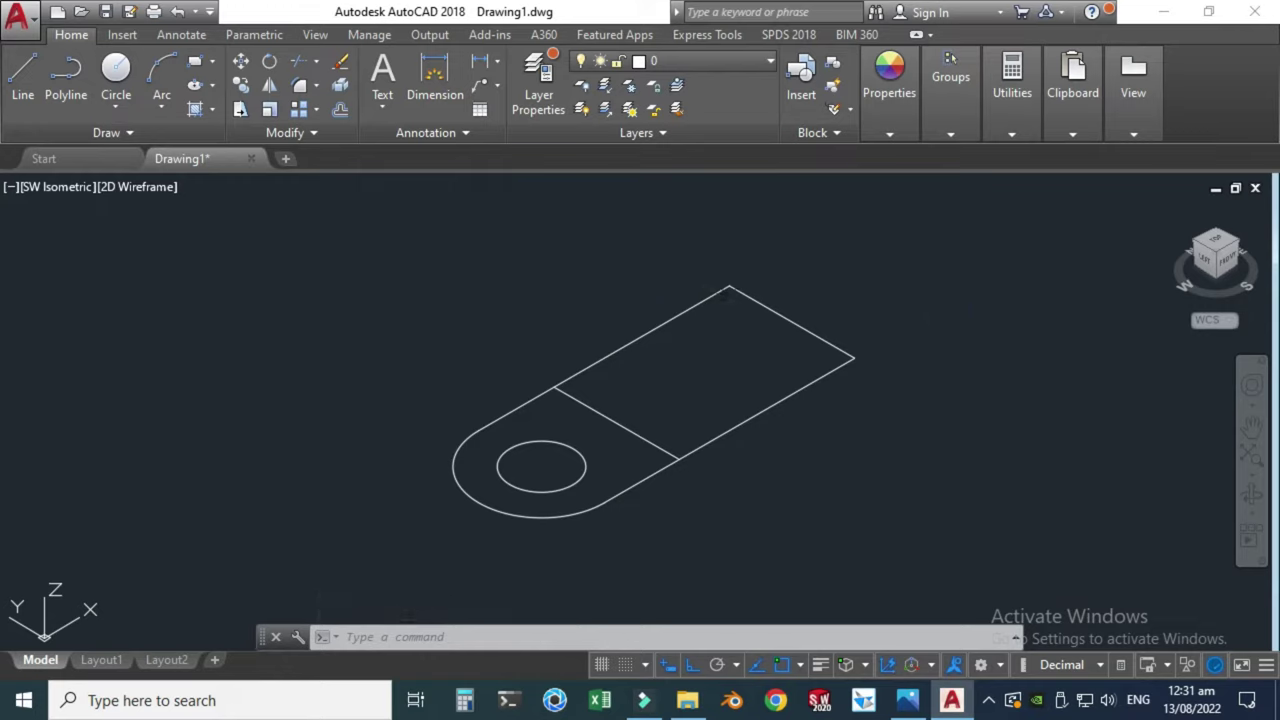
left_click(1252, 513)
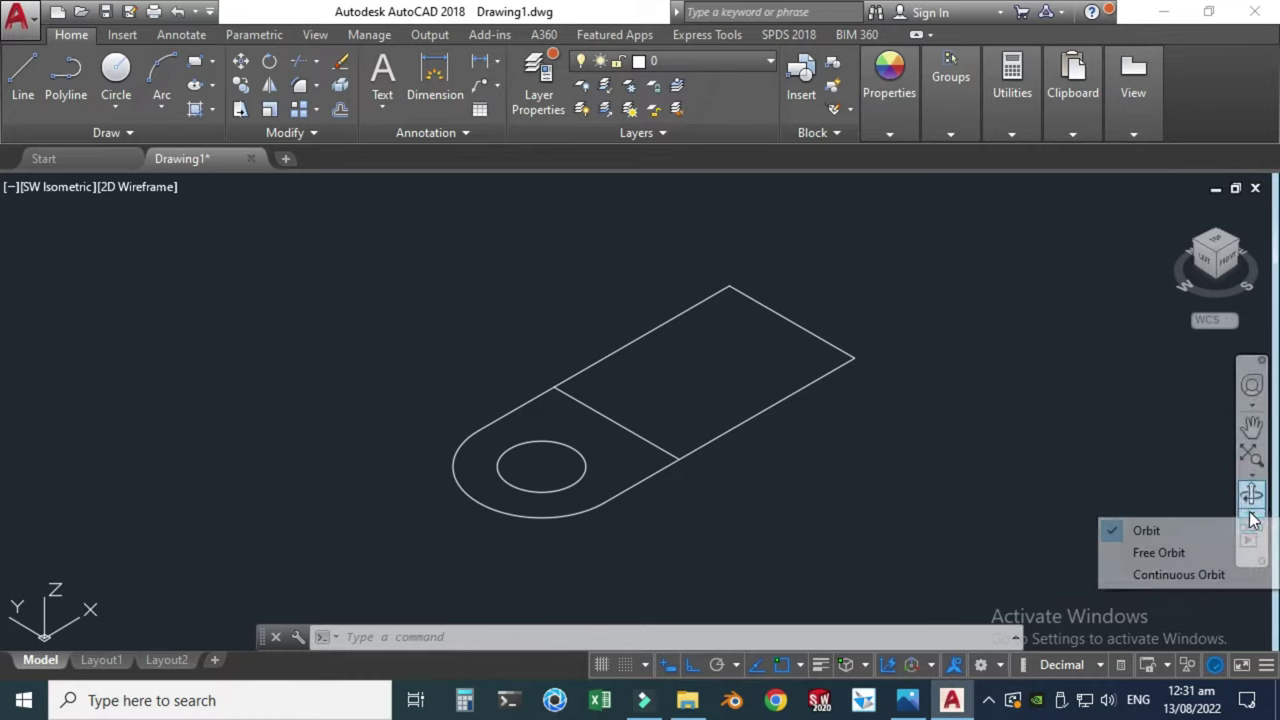
left_click(1194, 531)
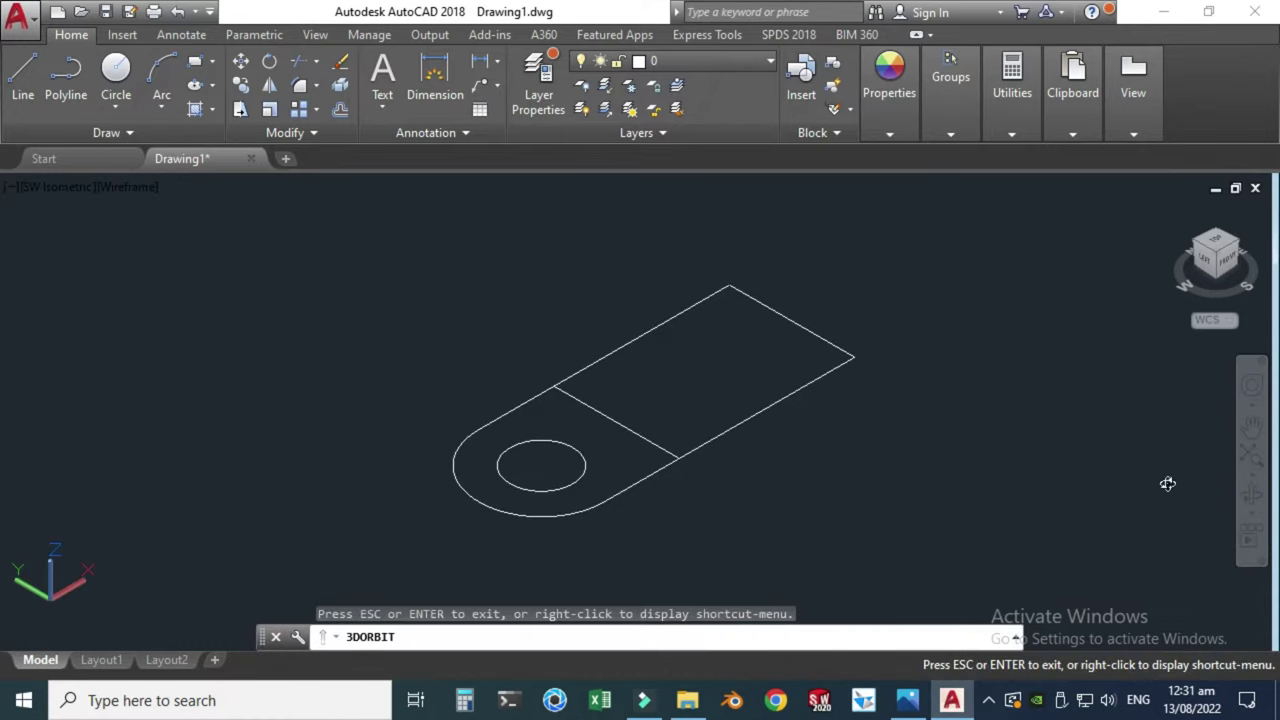
left_click_drag(1059, 458, 923, 473)
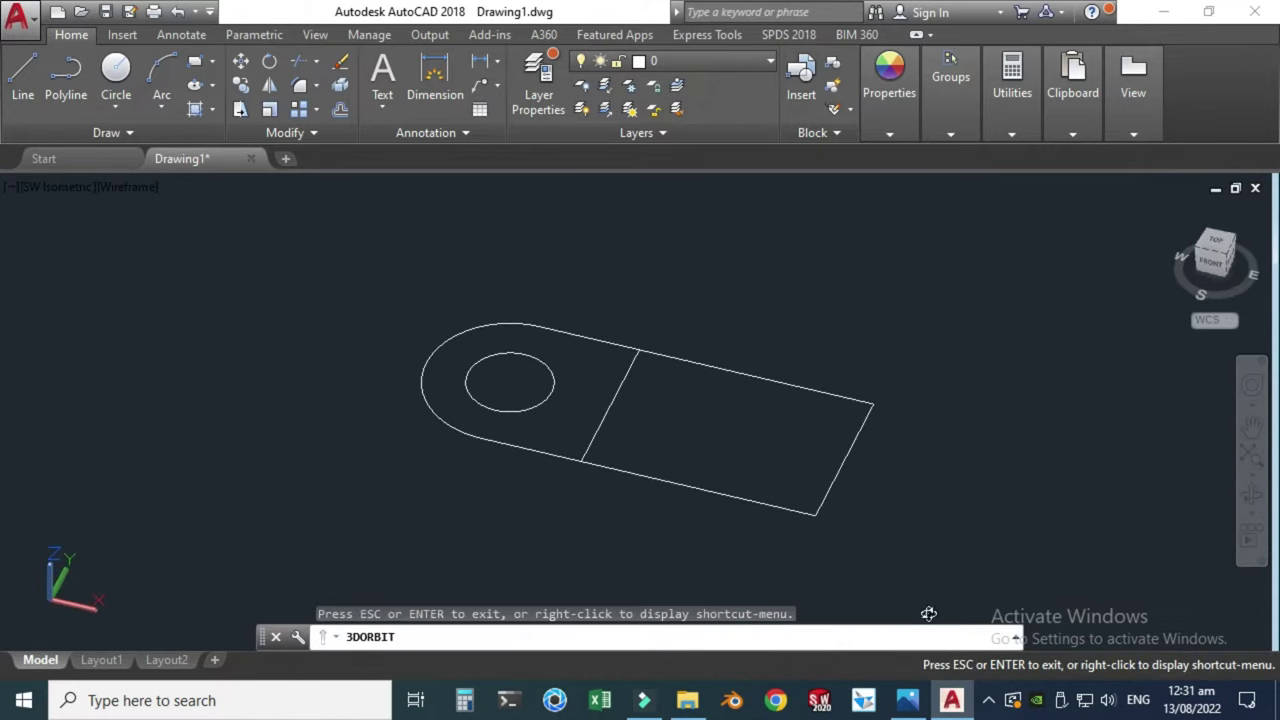
left_click(907, 700)
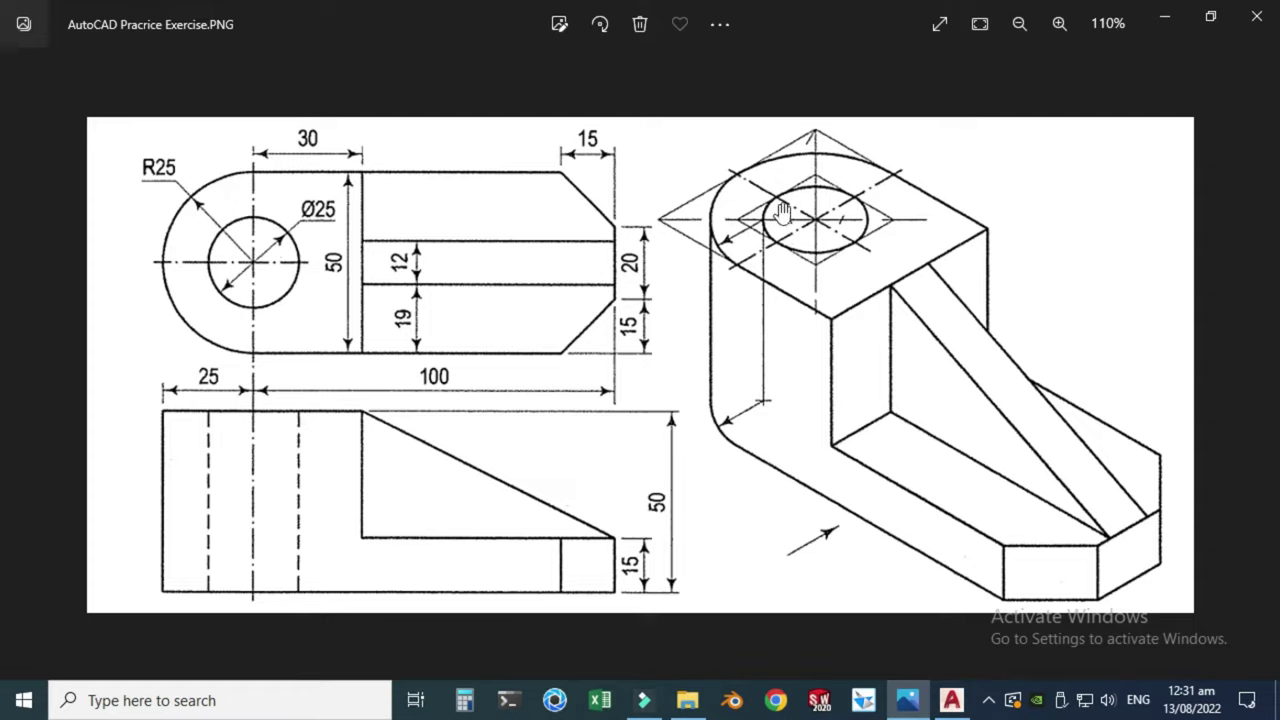
left_click(951, 700)
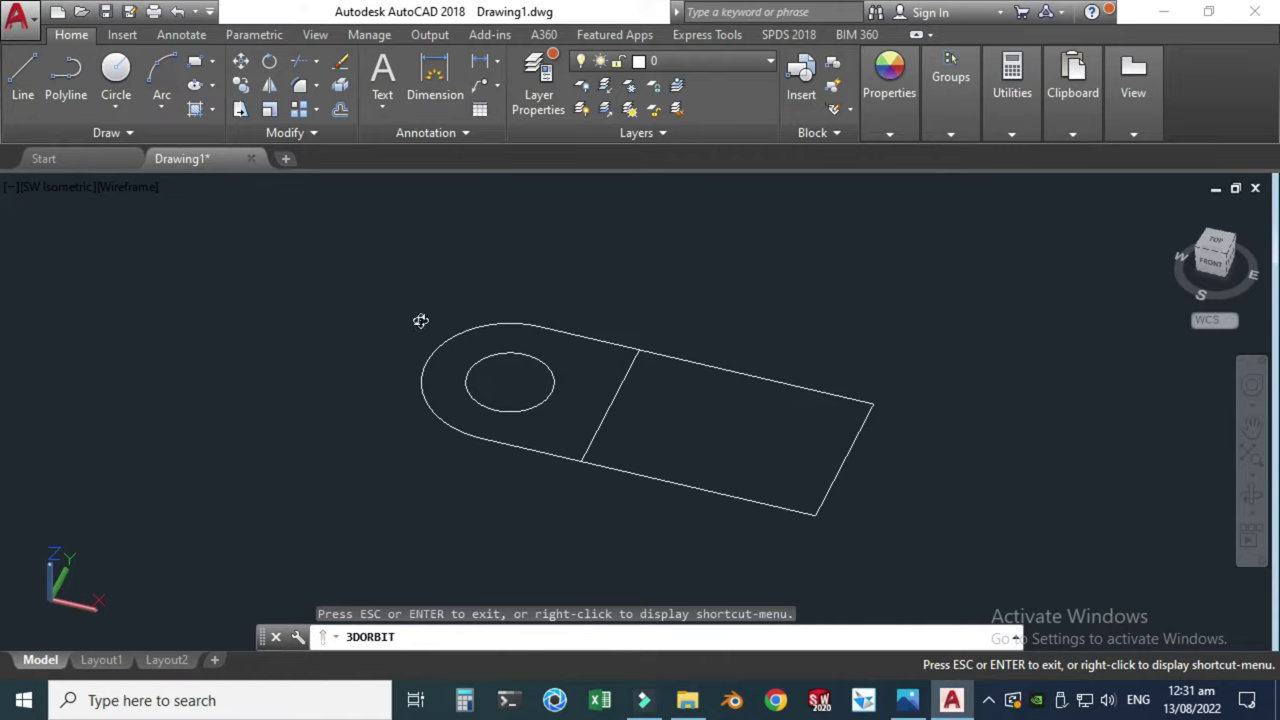
key("Escape")
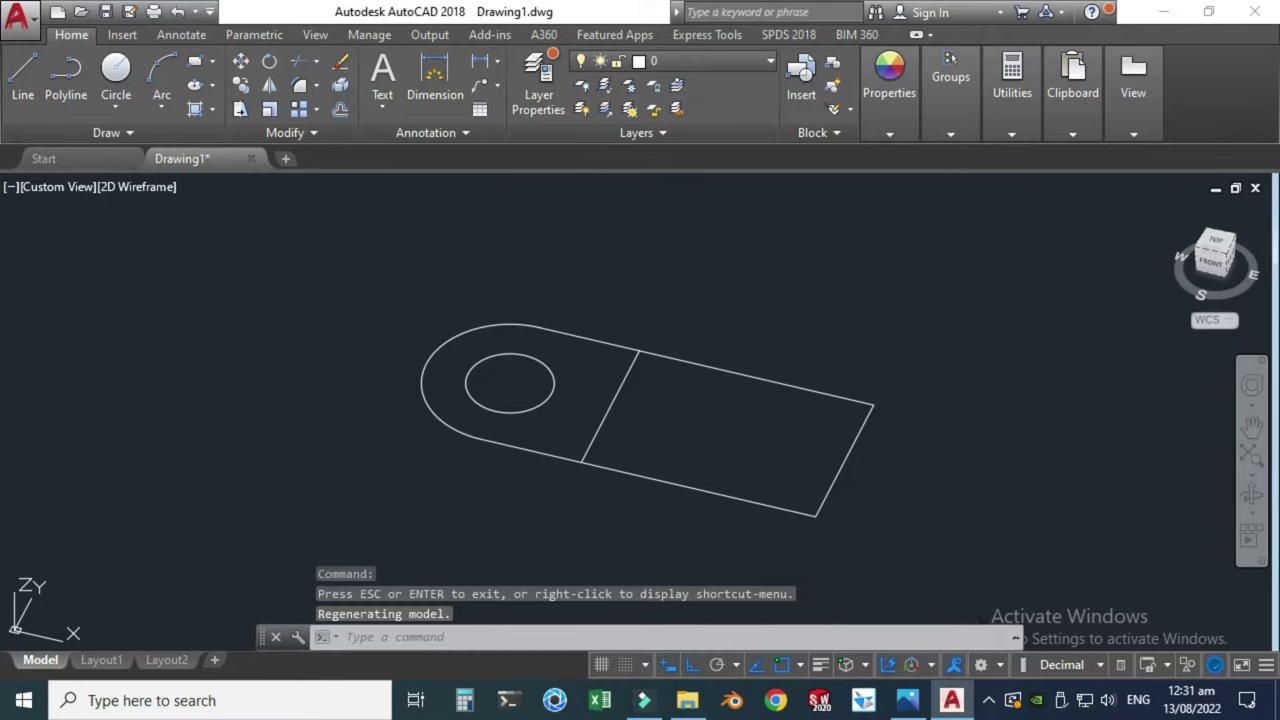
Review the available status bar items and switch the workspace to 3D Modeling
left_click(1266, 666)
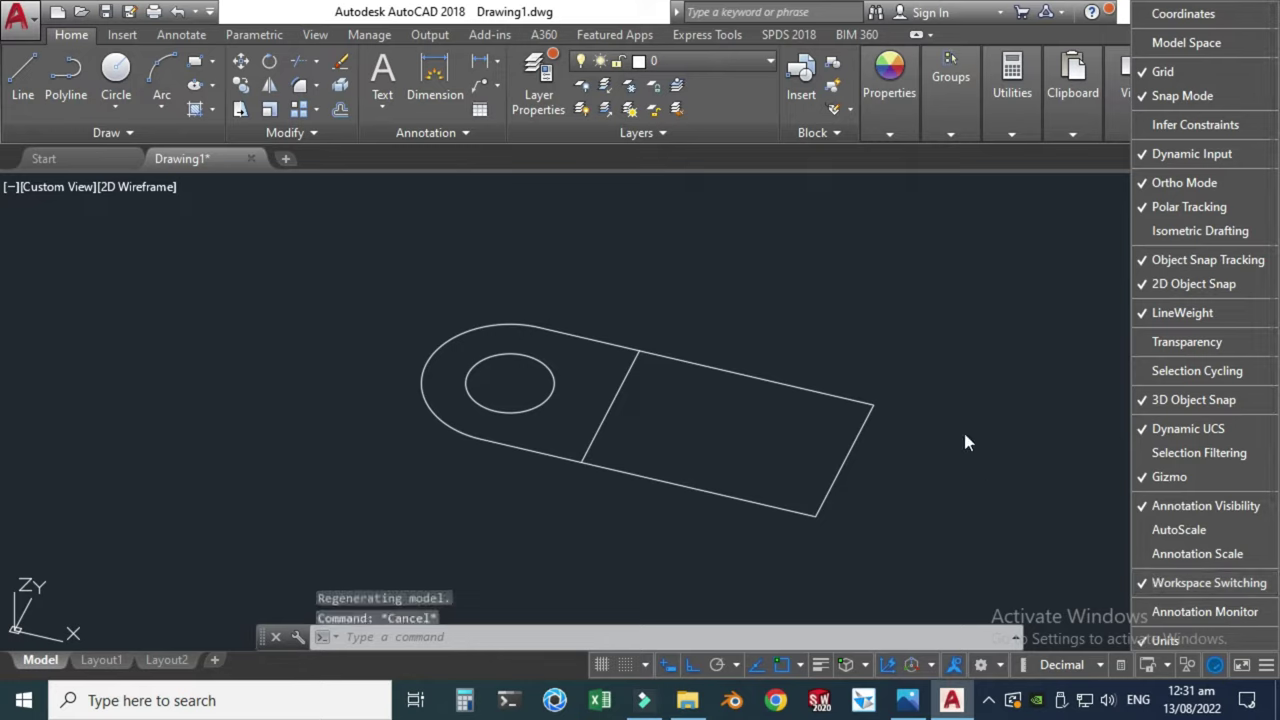
left_click(999, 666)
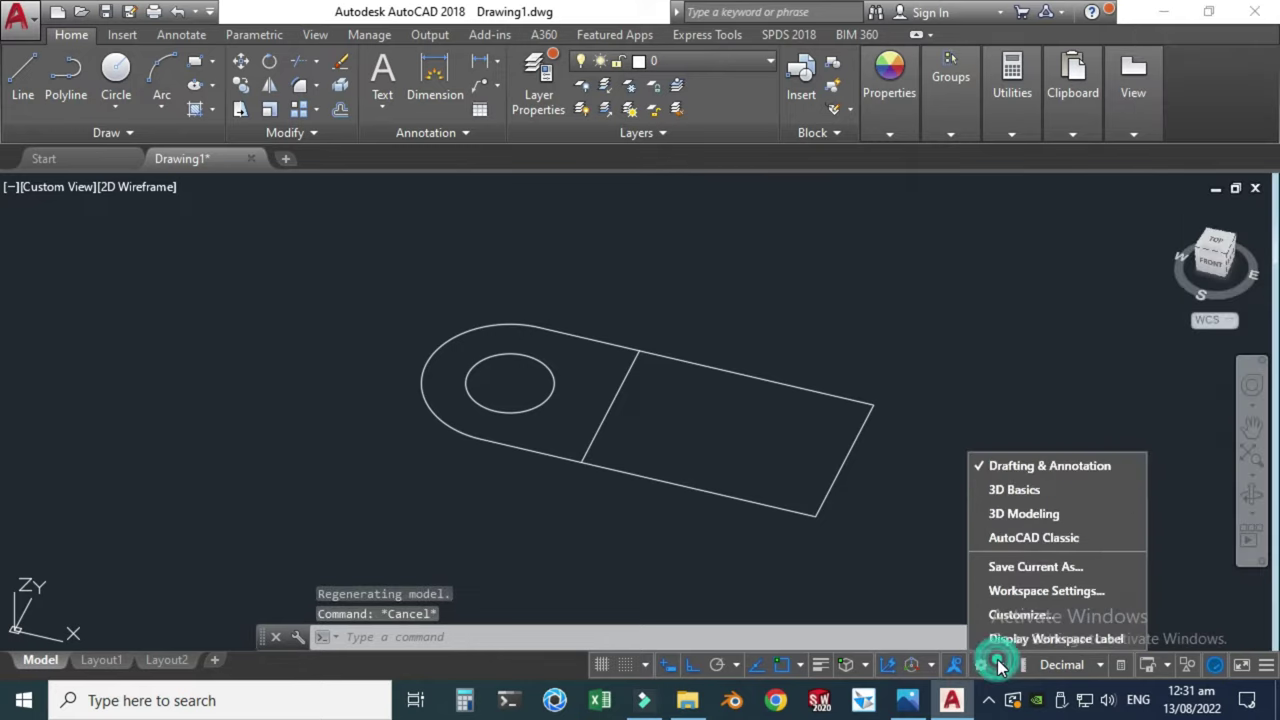
left_click(1032, 512)
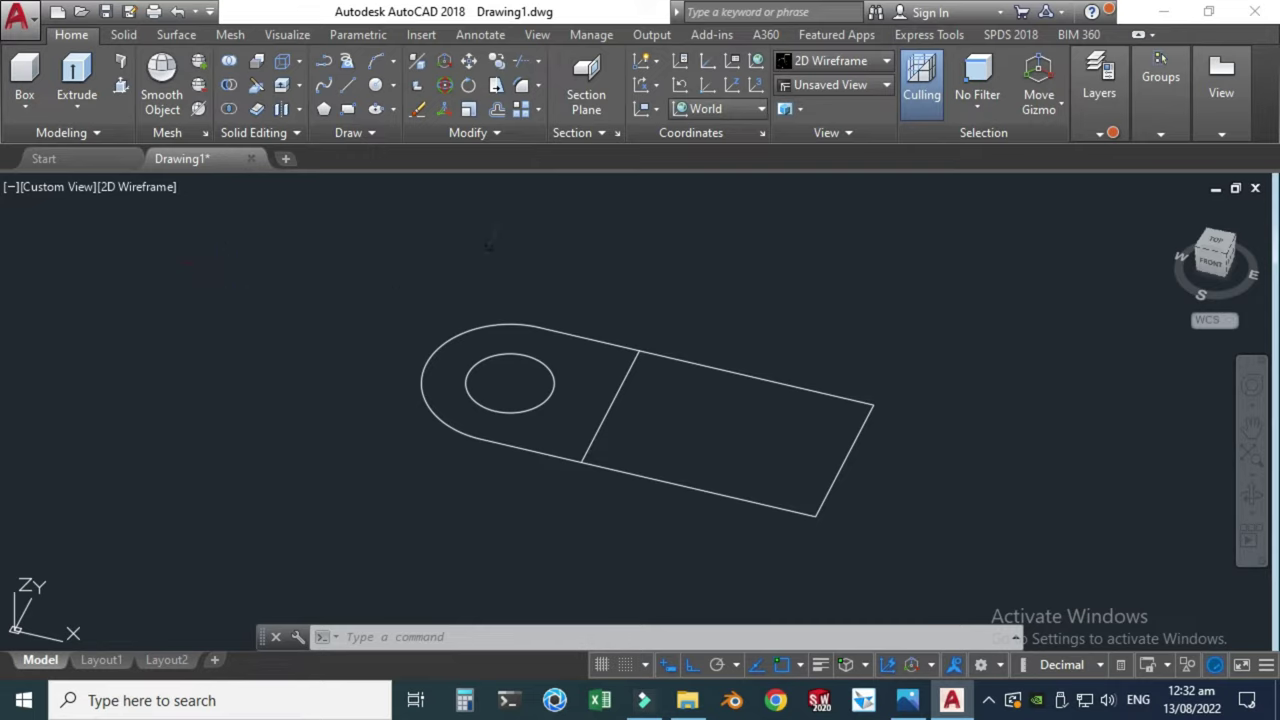
Presspull the rounded area around the hole upward to a height of 50 mm
left_click(120, 85)
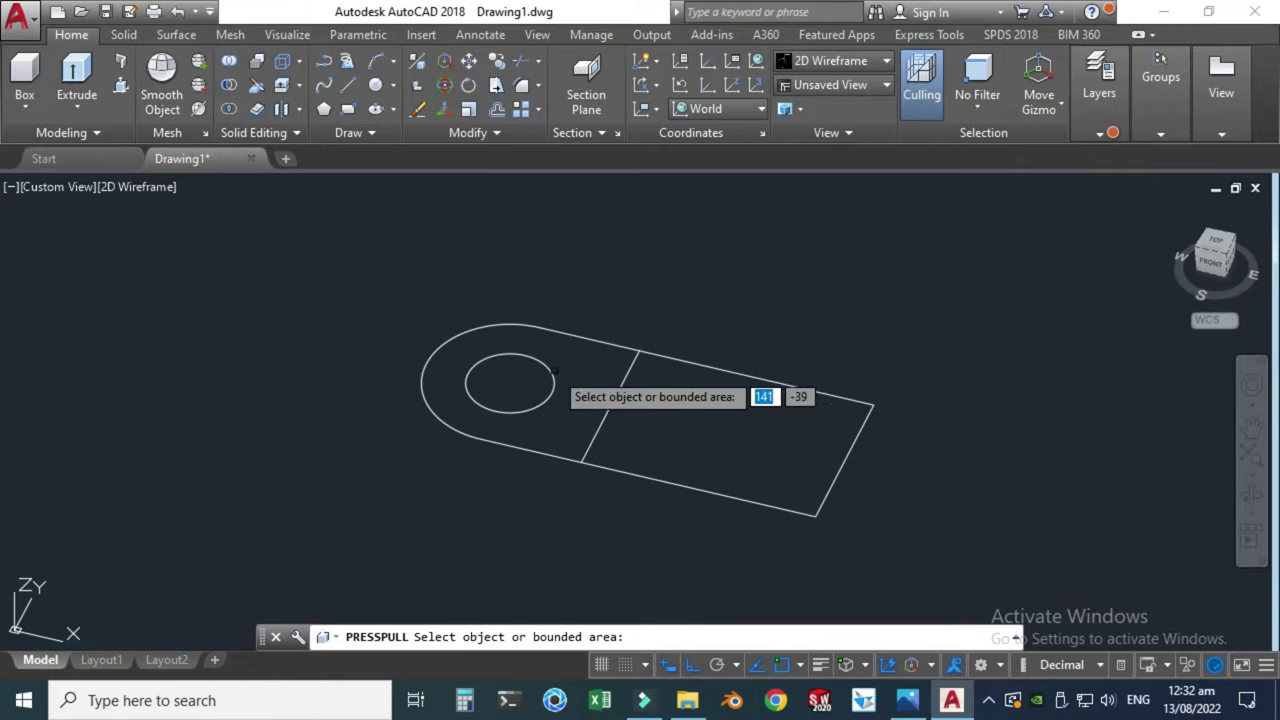
left_click(576, 397)
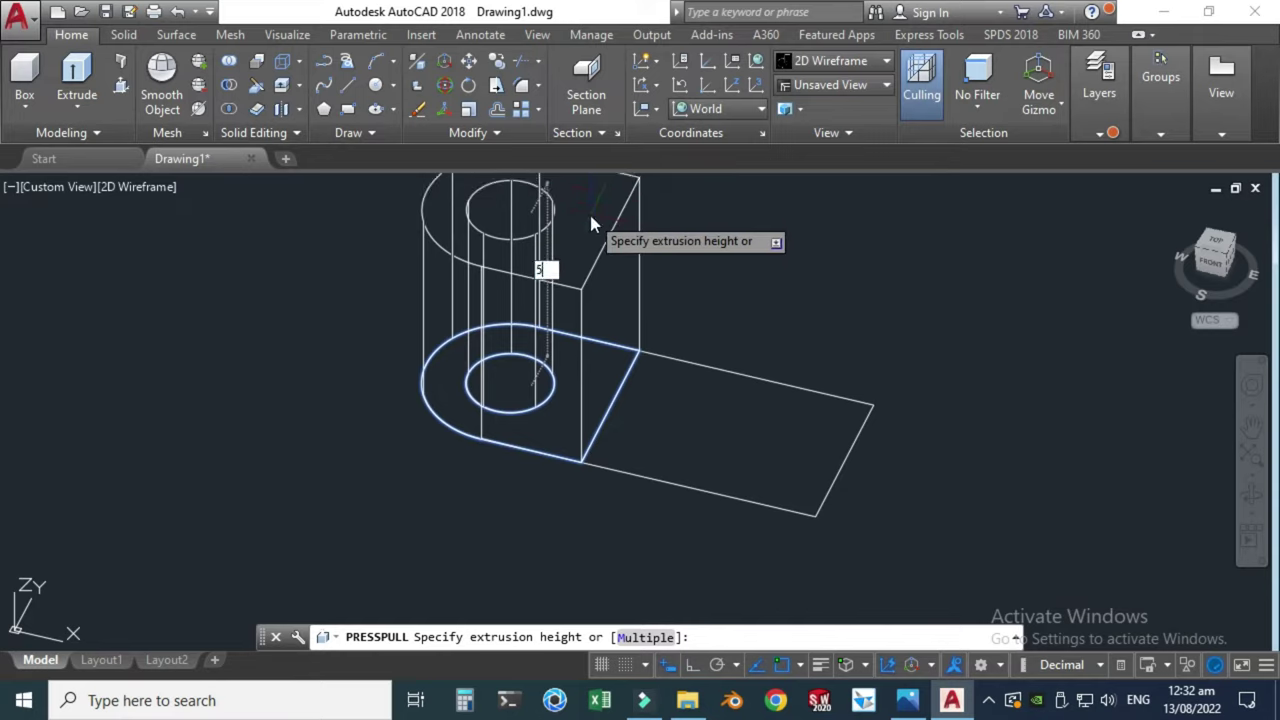
type("5")
key("Return")
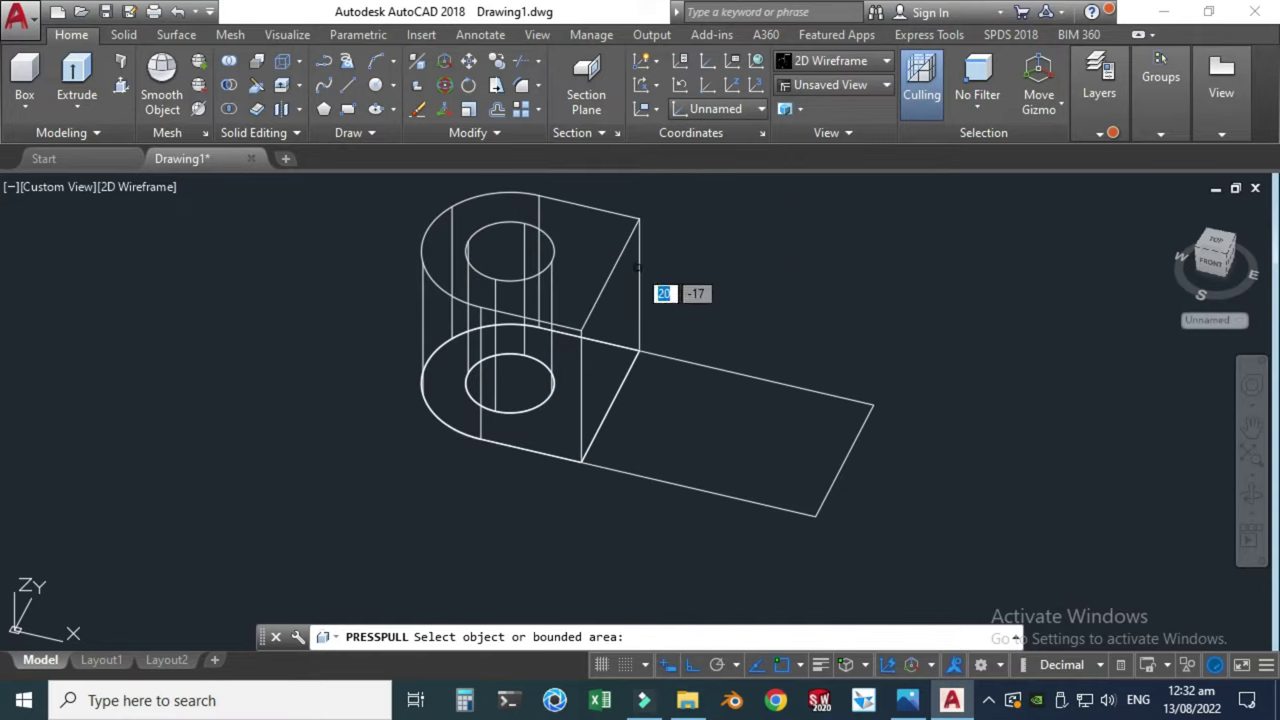
key("Escape")
scroll(605, 427, "down", 2)
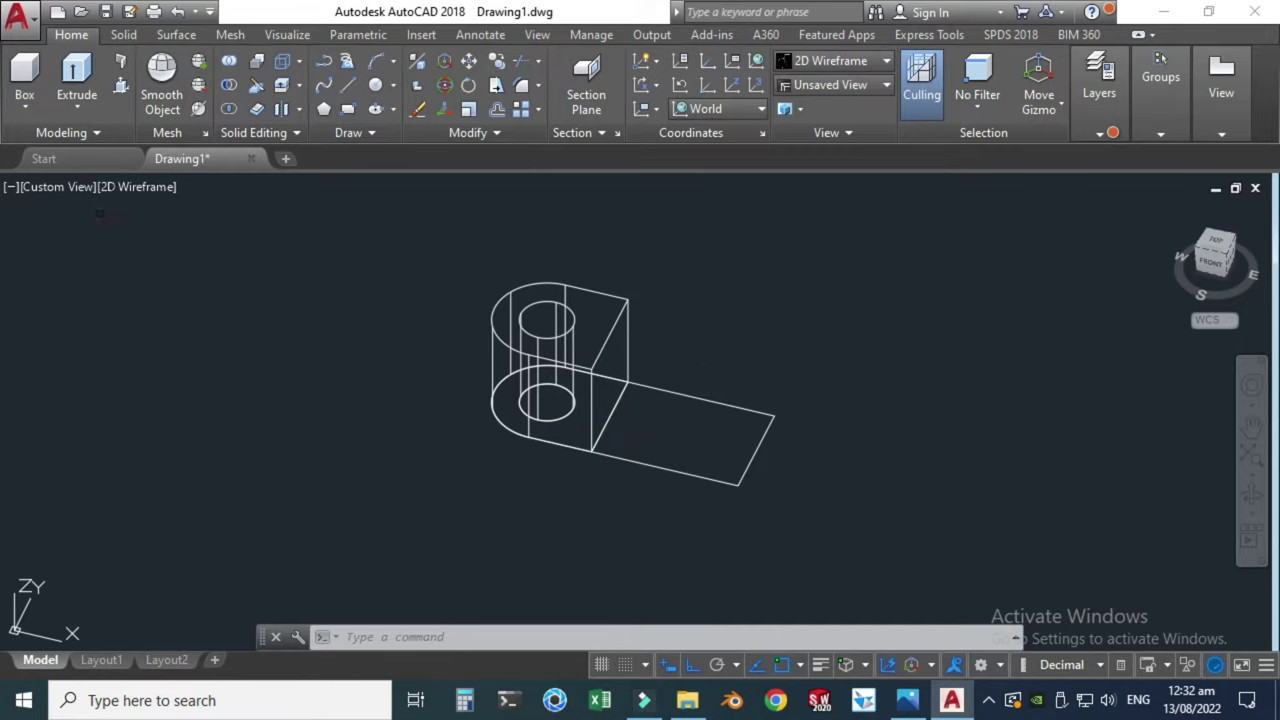
Set the visual style to Shades of Gray
left_click(121, 191)
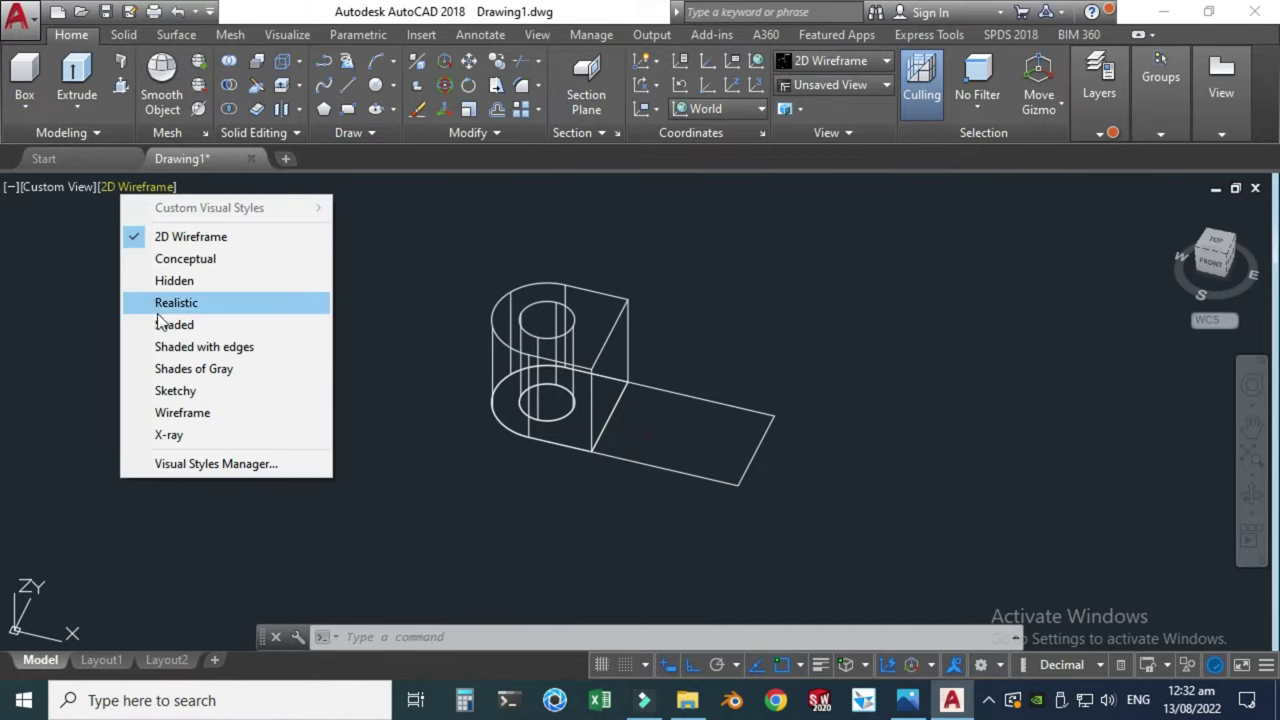
left_click(182, 371)
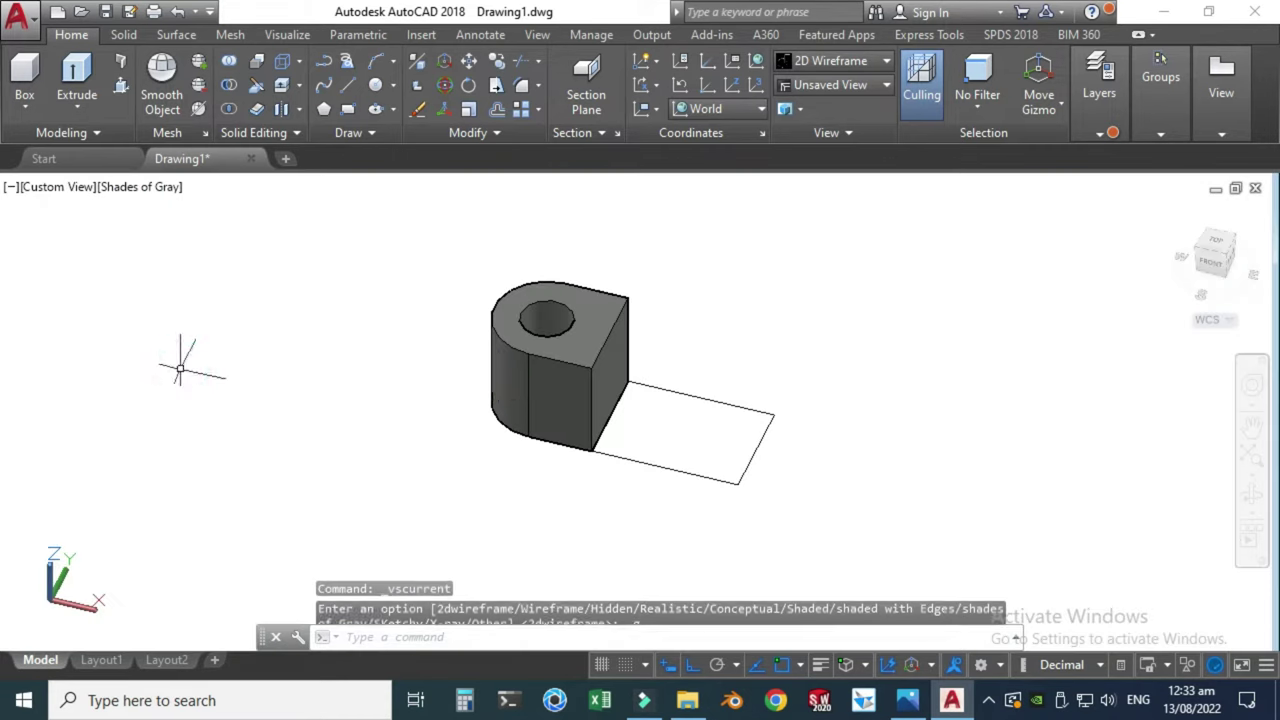
scroll(703, 340, "up", 2)
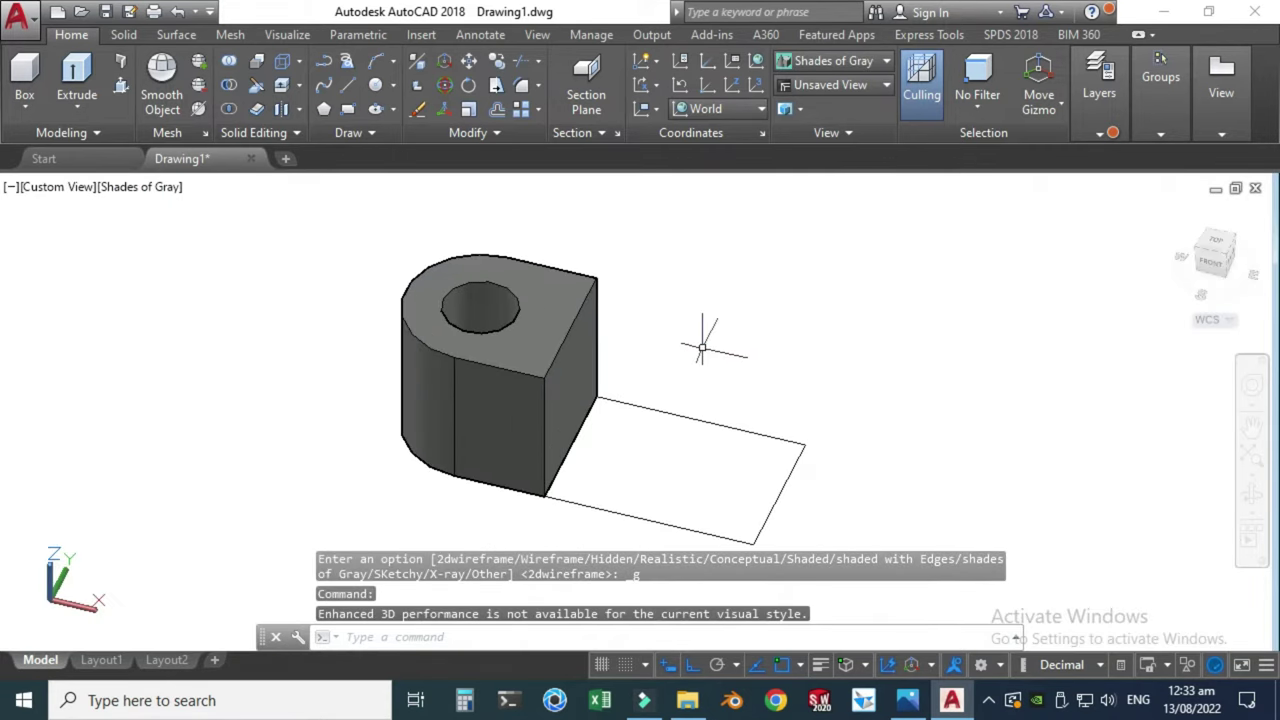
Check the base height in the reference image and Presspull the rectangular area upward to 15 mm
left_click(907, 700)
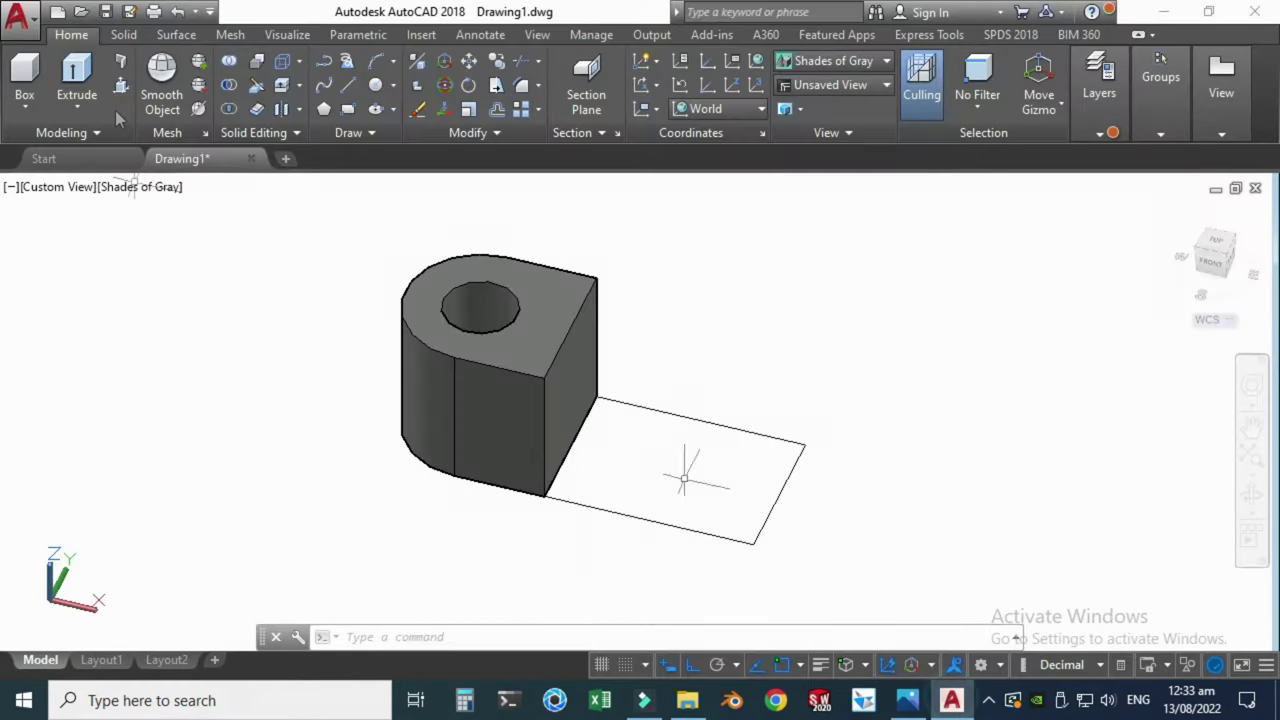
left_click(121, 87)
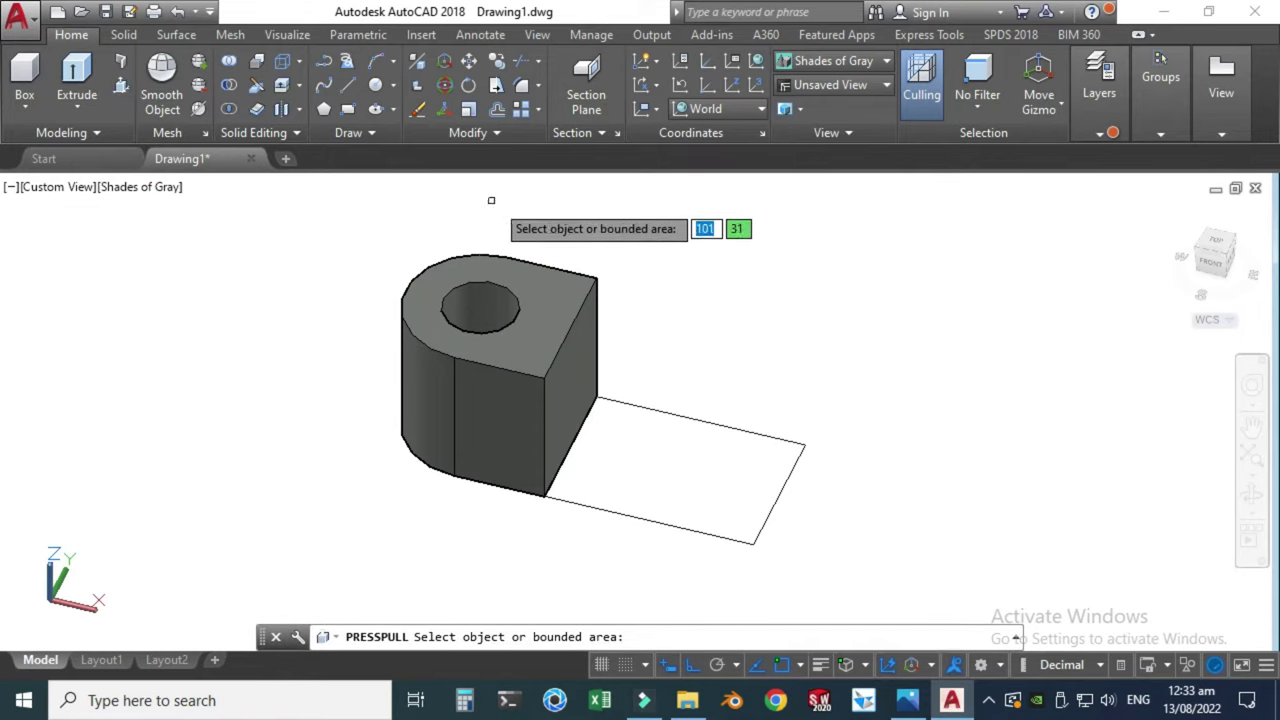
left_click(648, 440)
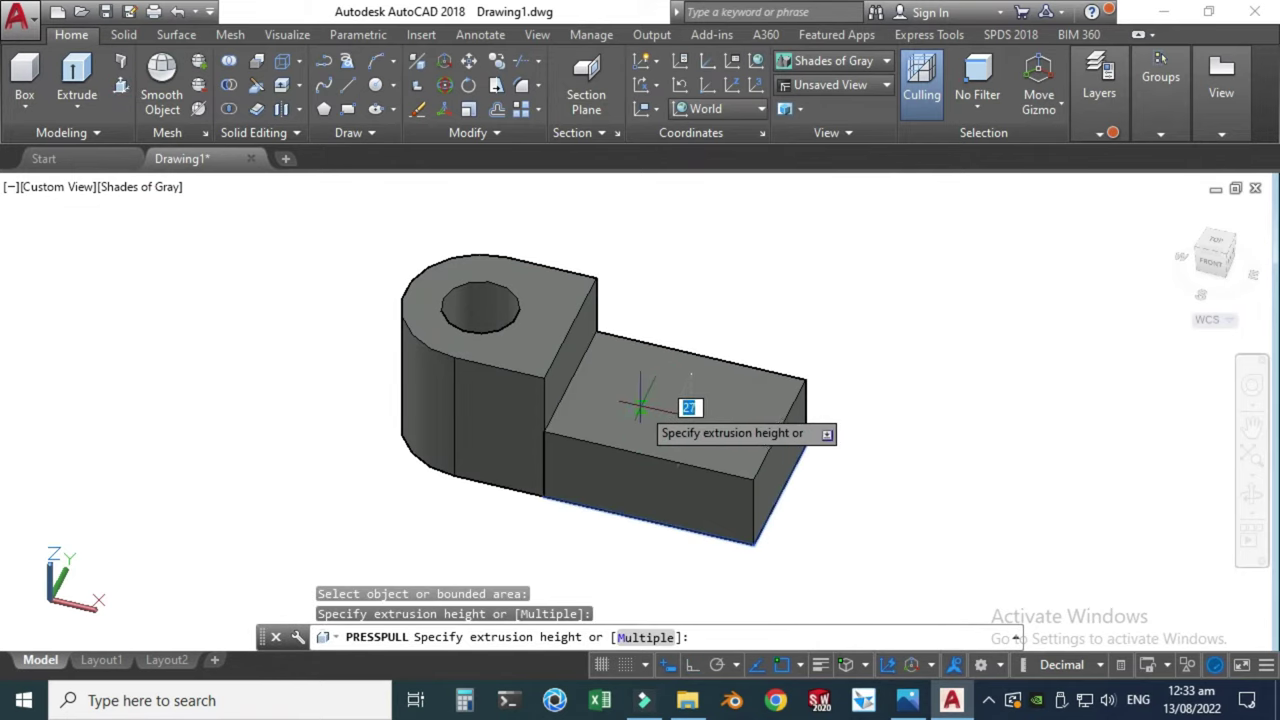
key("Return")
key("Return")
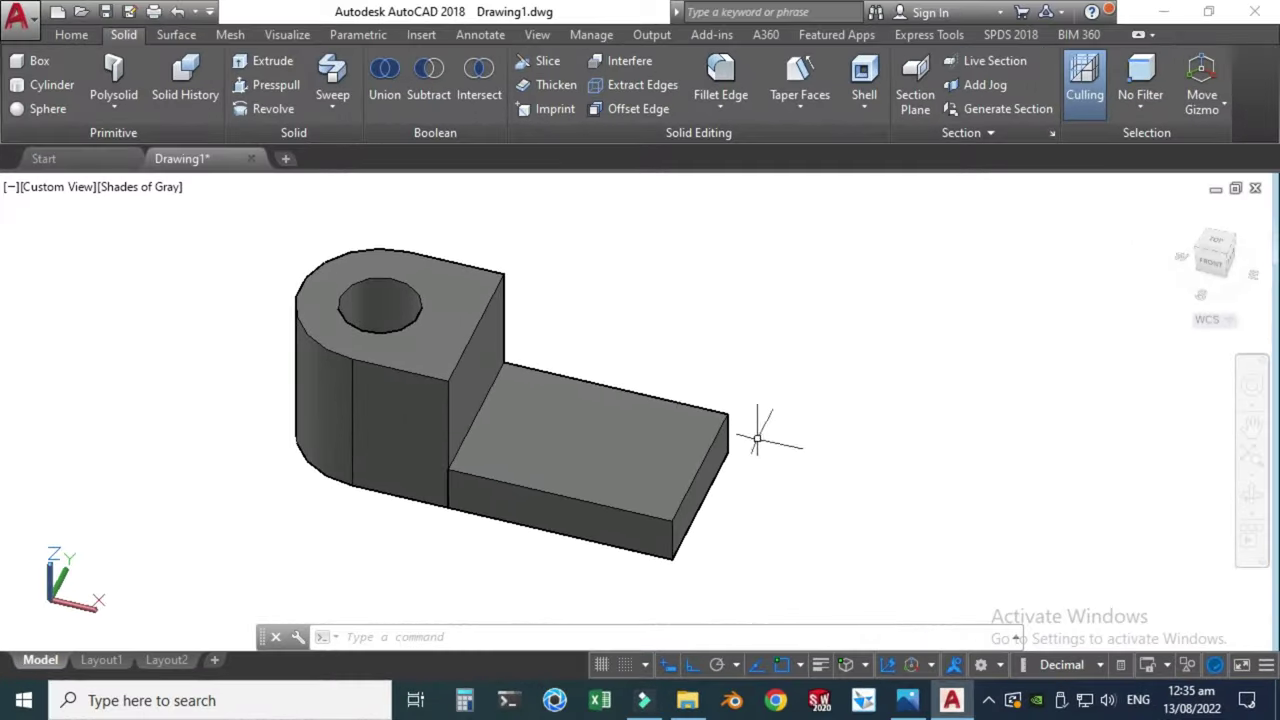
Check the corner dimensions in the reference image and chamfer the two vertical edges at the base plate's free end with both distances 15 mm
left_click(907, 700)
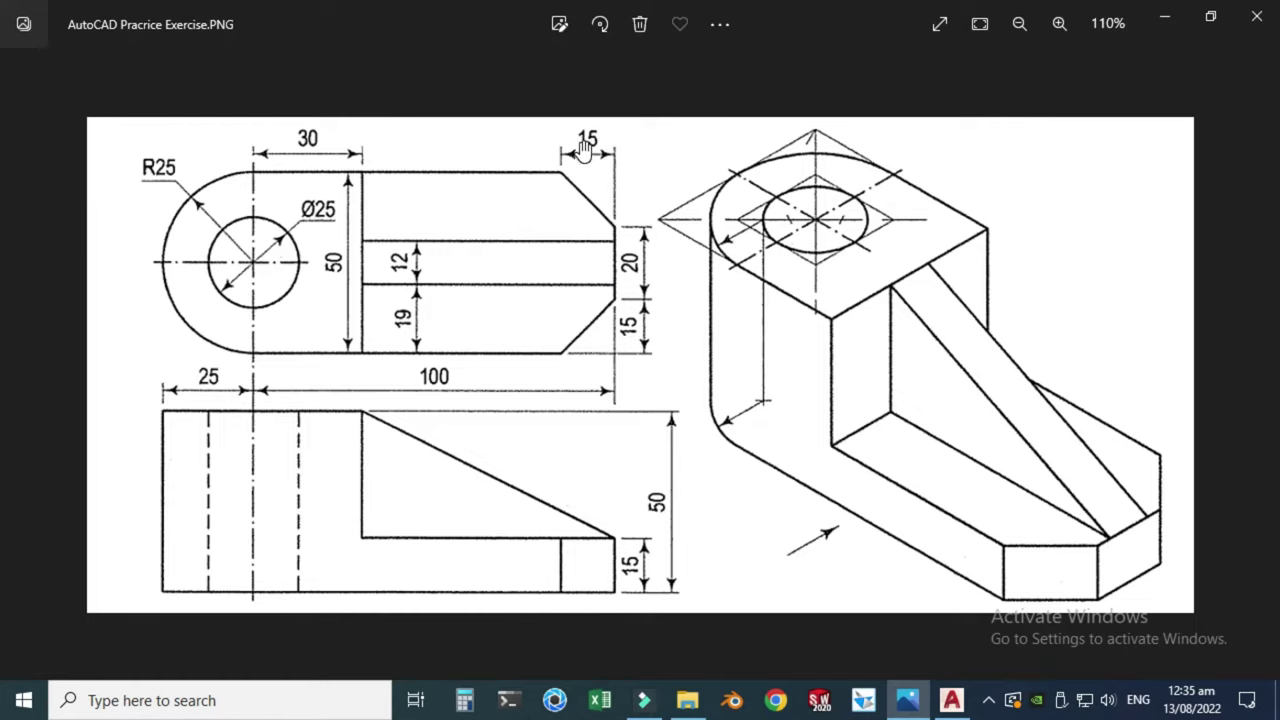
left_click(951, 700)
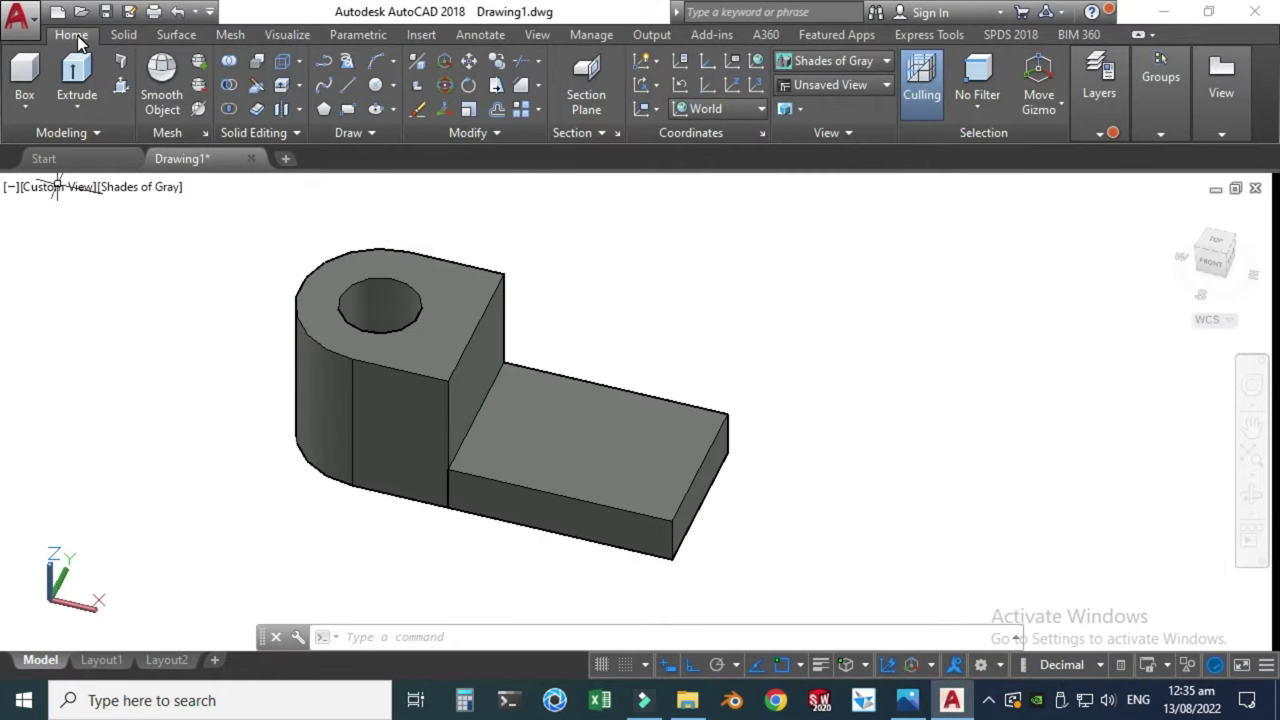
left_click(123, 34)
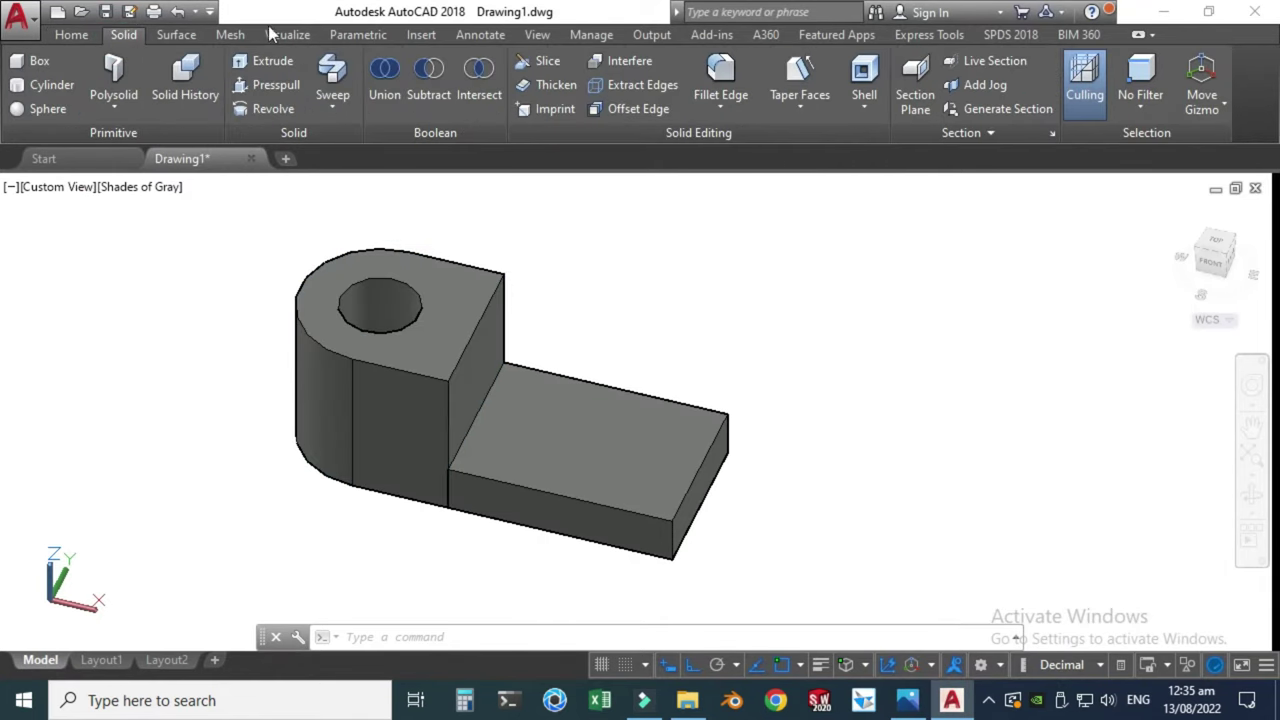
left_click(720, 100)
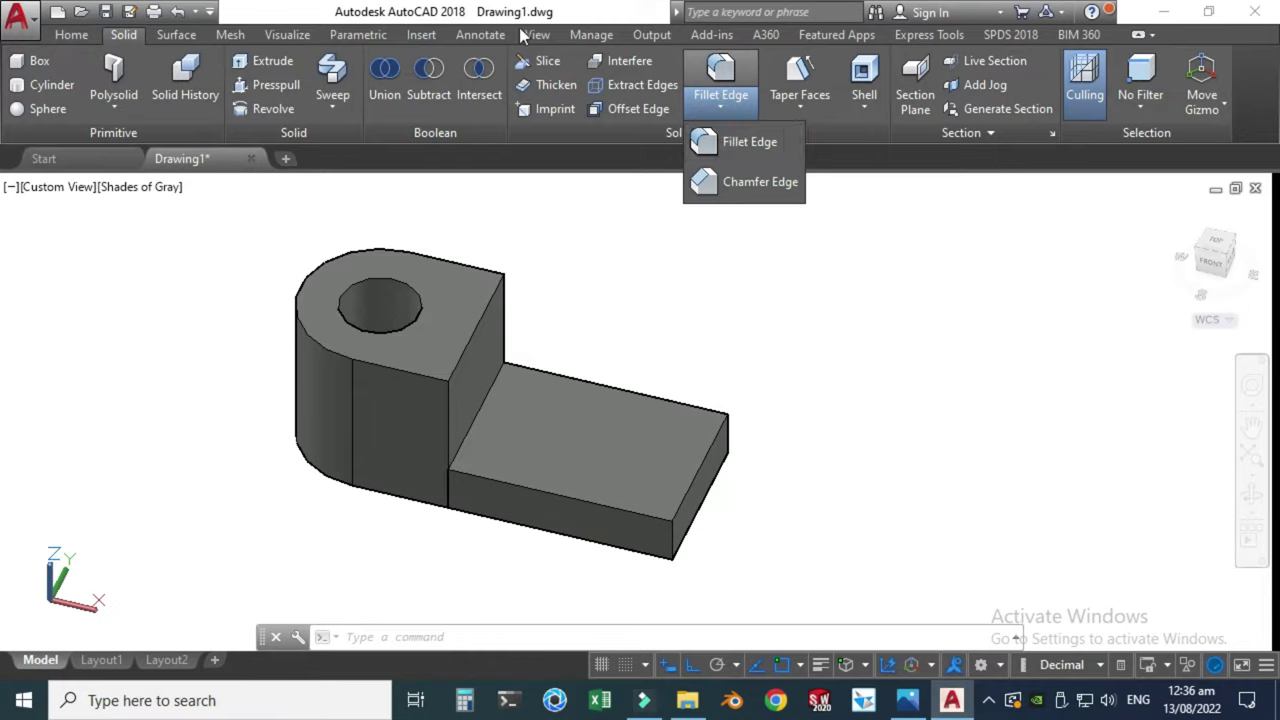
left_click(759, 180)
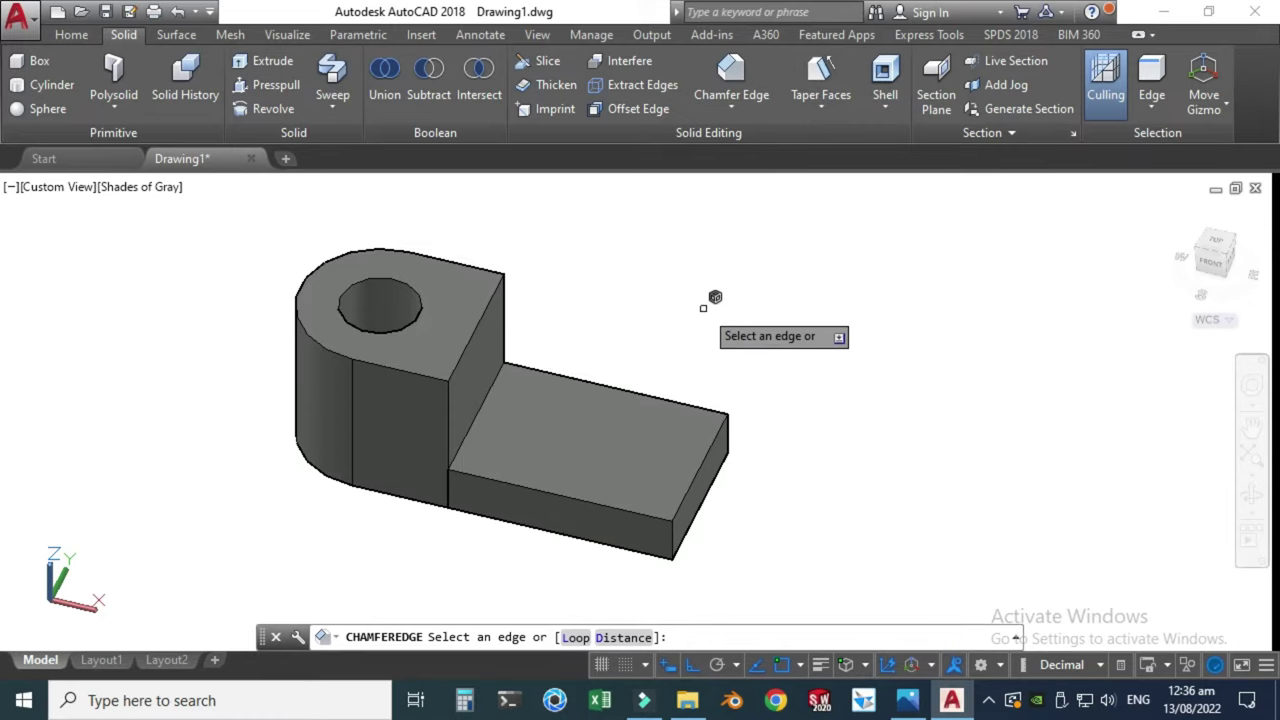
left_click(634, 638)
type("1")
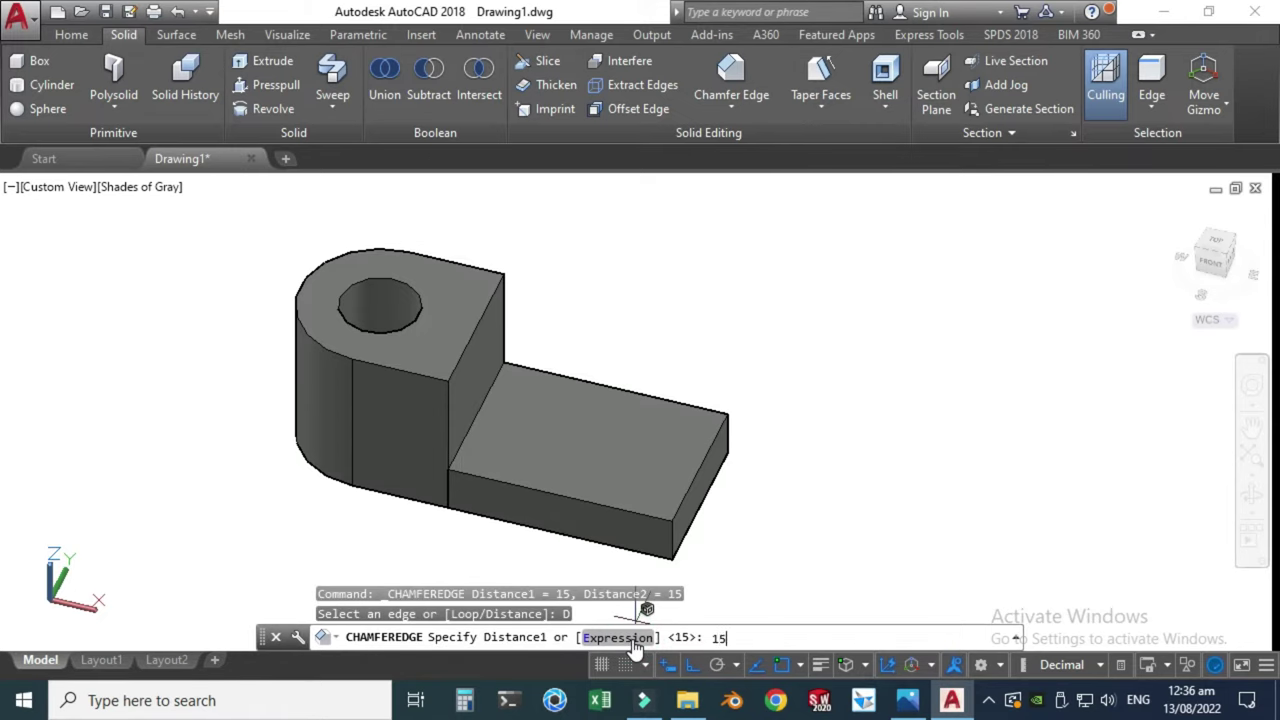
type("5")
key("Return")
type("15")
key("Return")
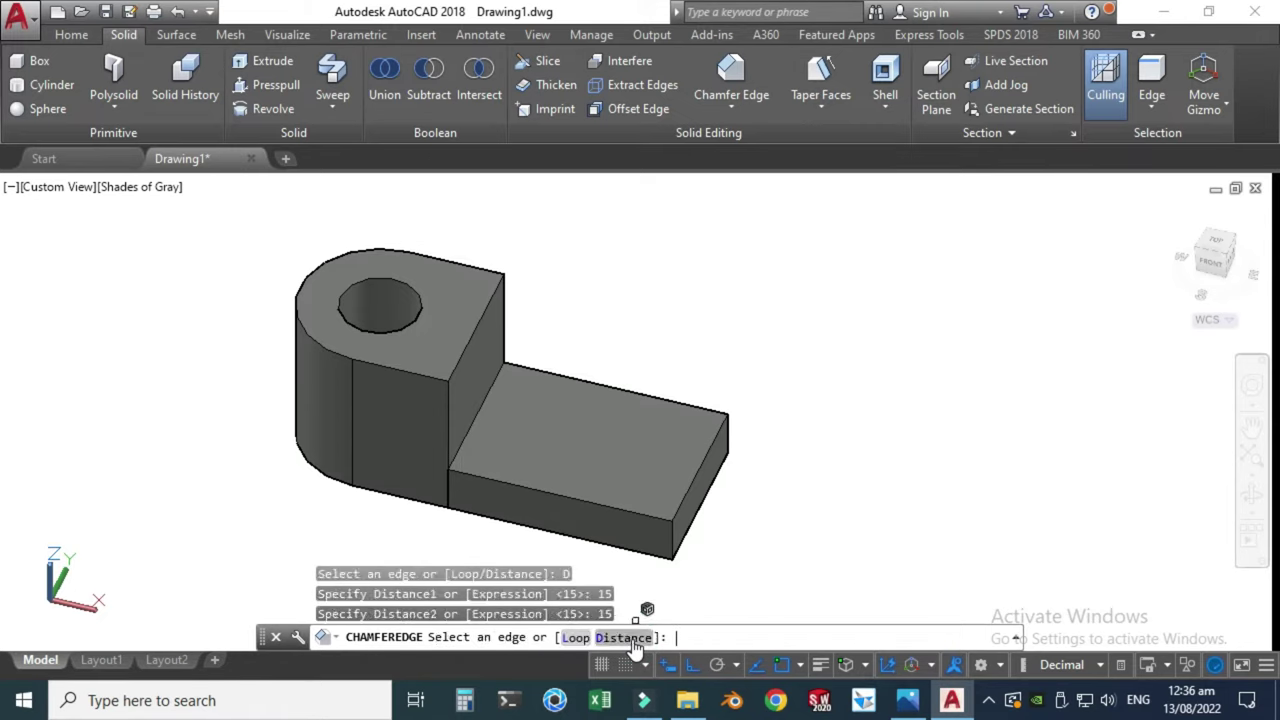
scroll(690, 575, "up", 2)
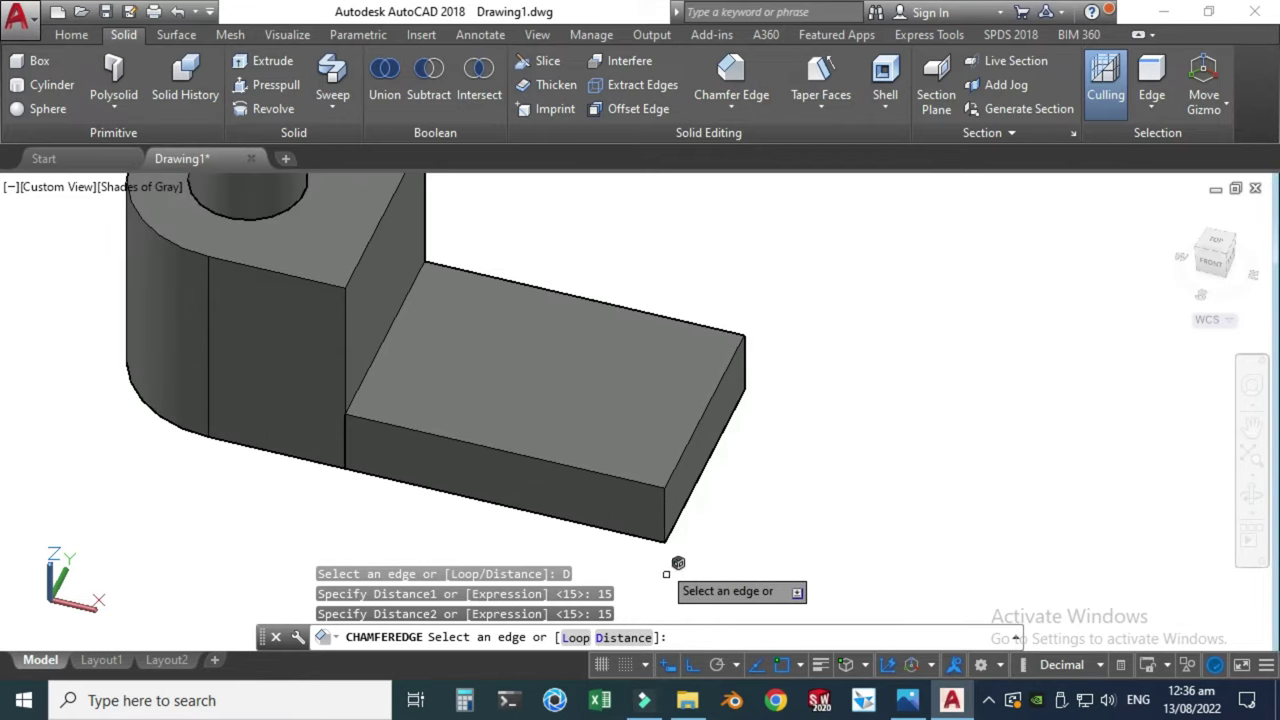
left_click(666, 512)
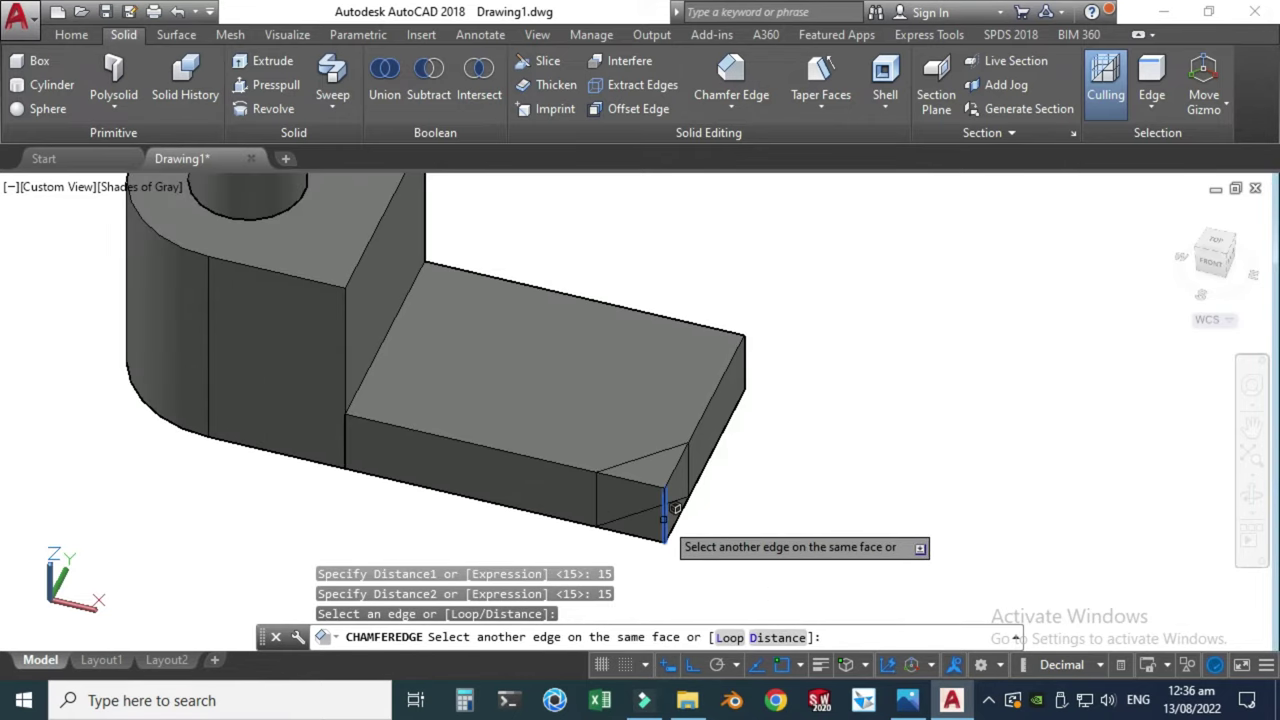
left_click(750, 355)
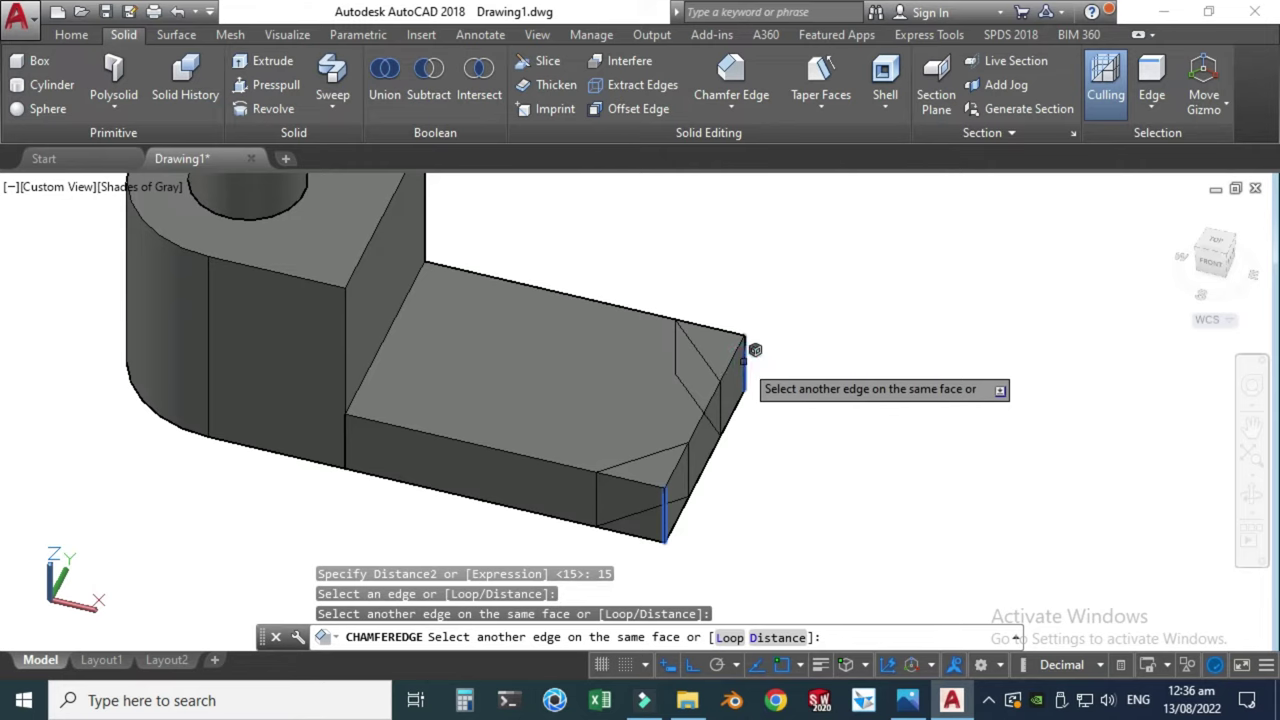
left_click(745, 370)
right_click(749, 295)
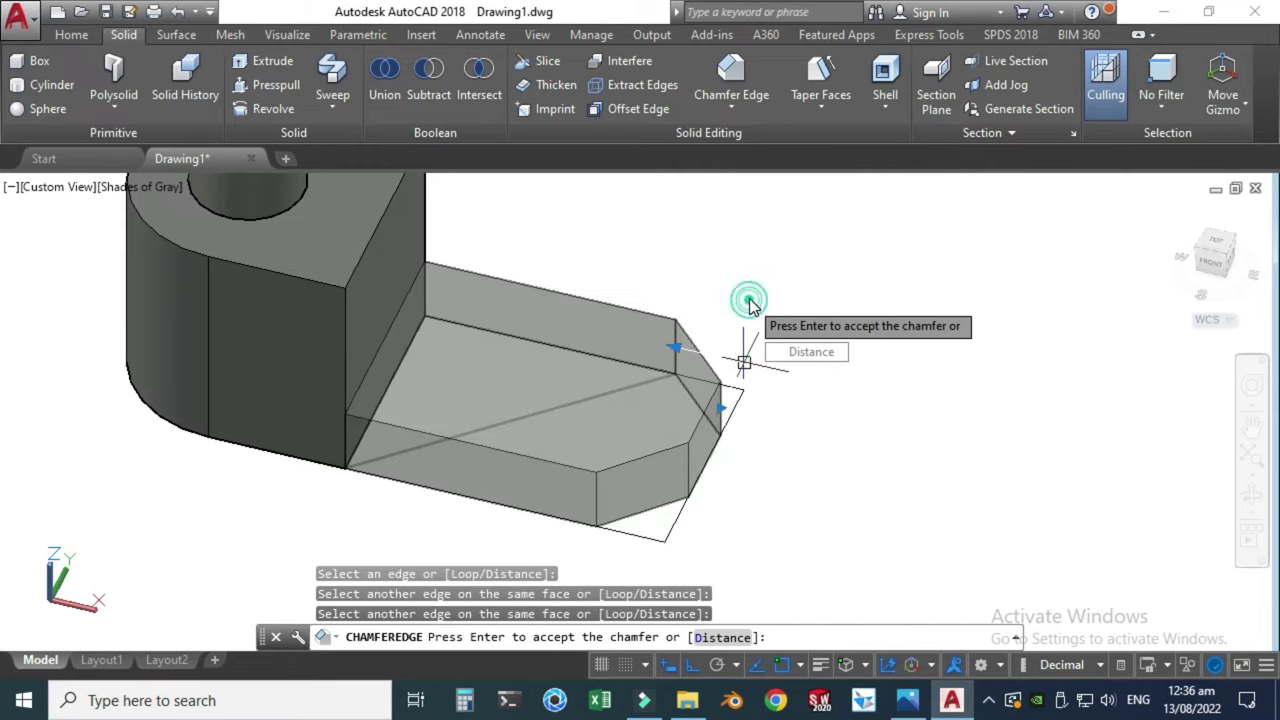
Erase the leftover outline lines projecting beyond the chamfered end of the base plate
scroll(745, 300, "down", 2)
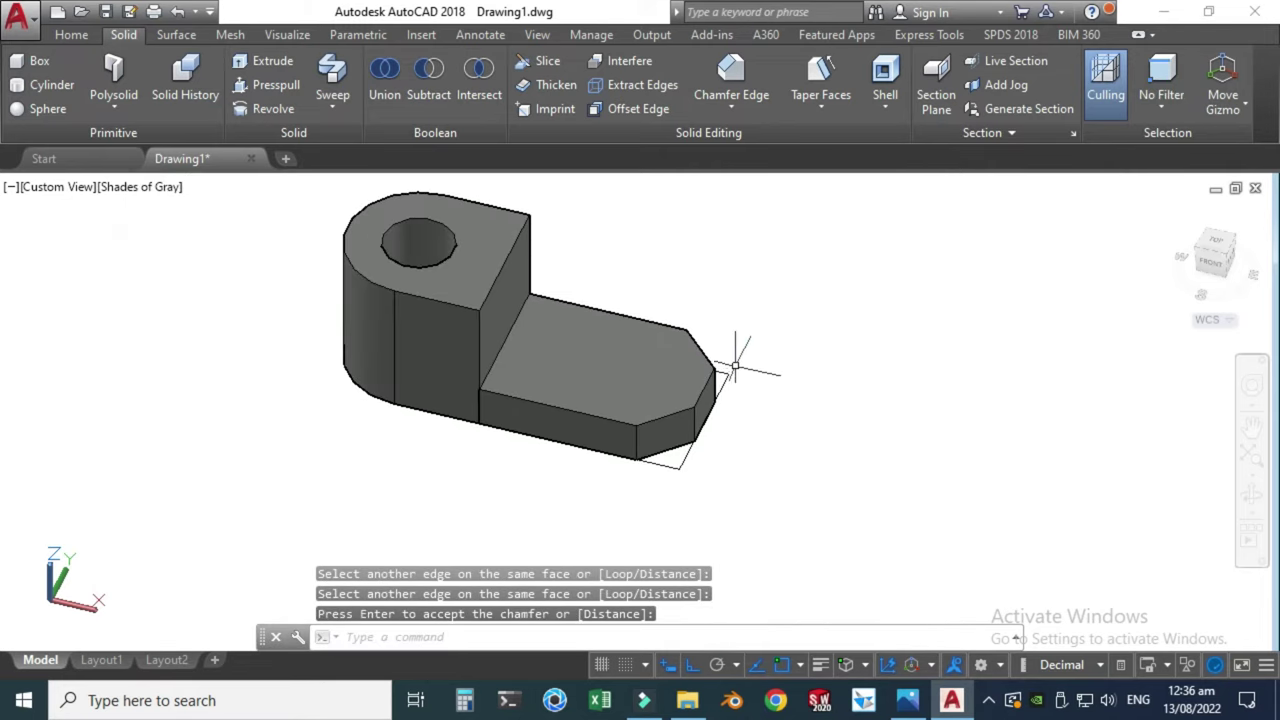
scroll(728, 276, "down", 2)
scroll(537, 228, "up", 2)
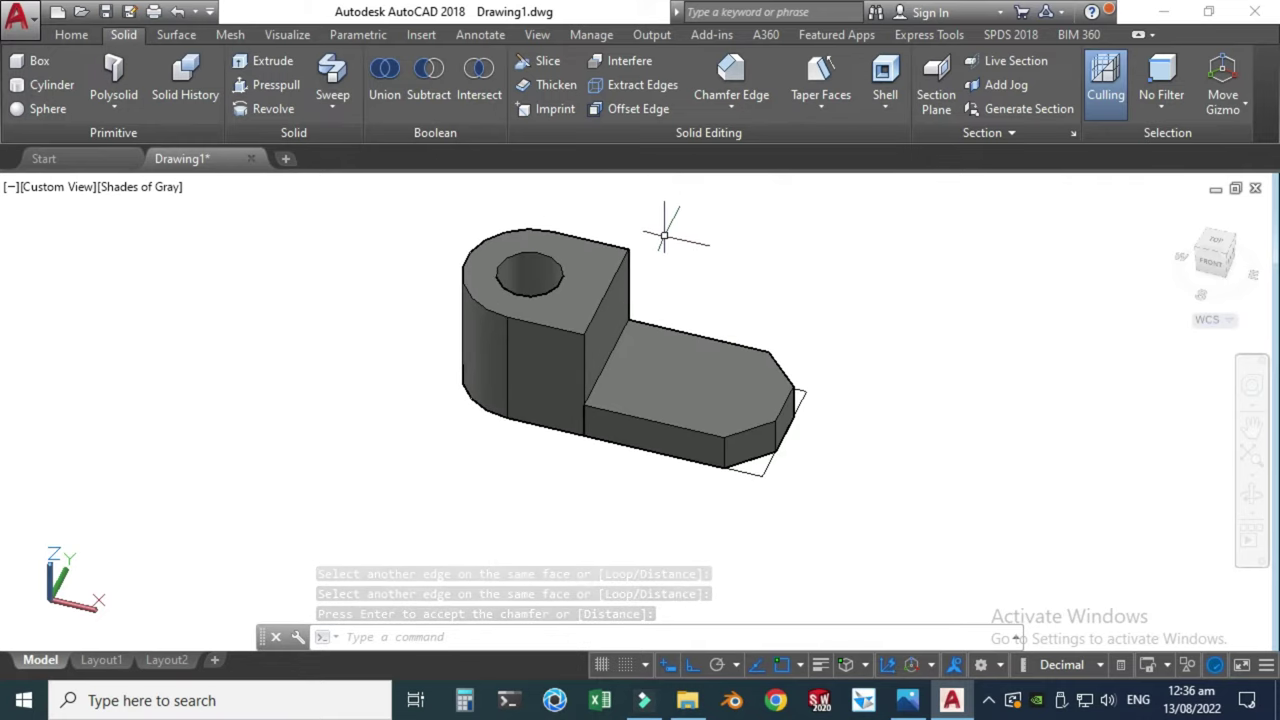
scroll(766, 366, "up", 4)
left_click(778, 513)
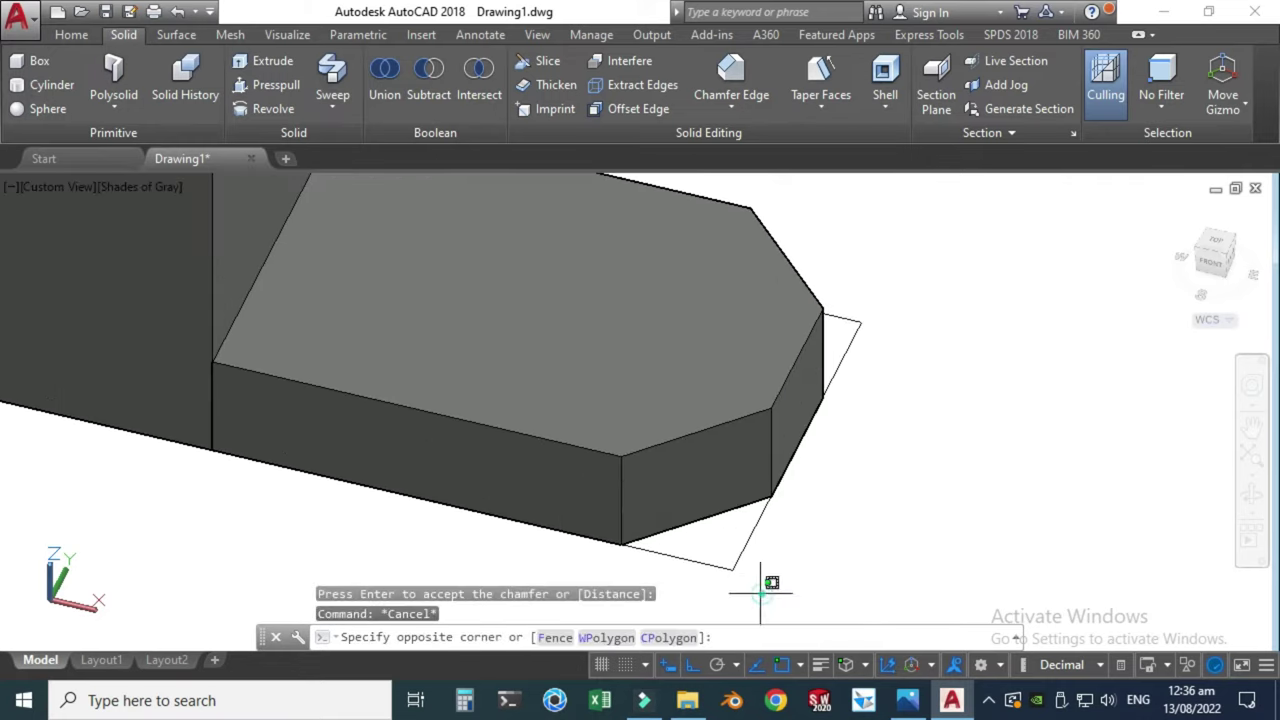
left_click(720, 523)
key("Delete")
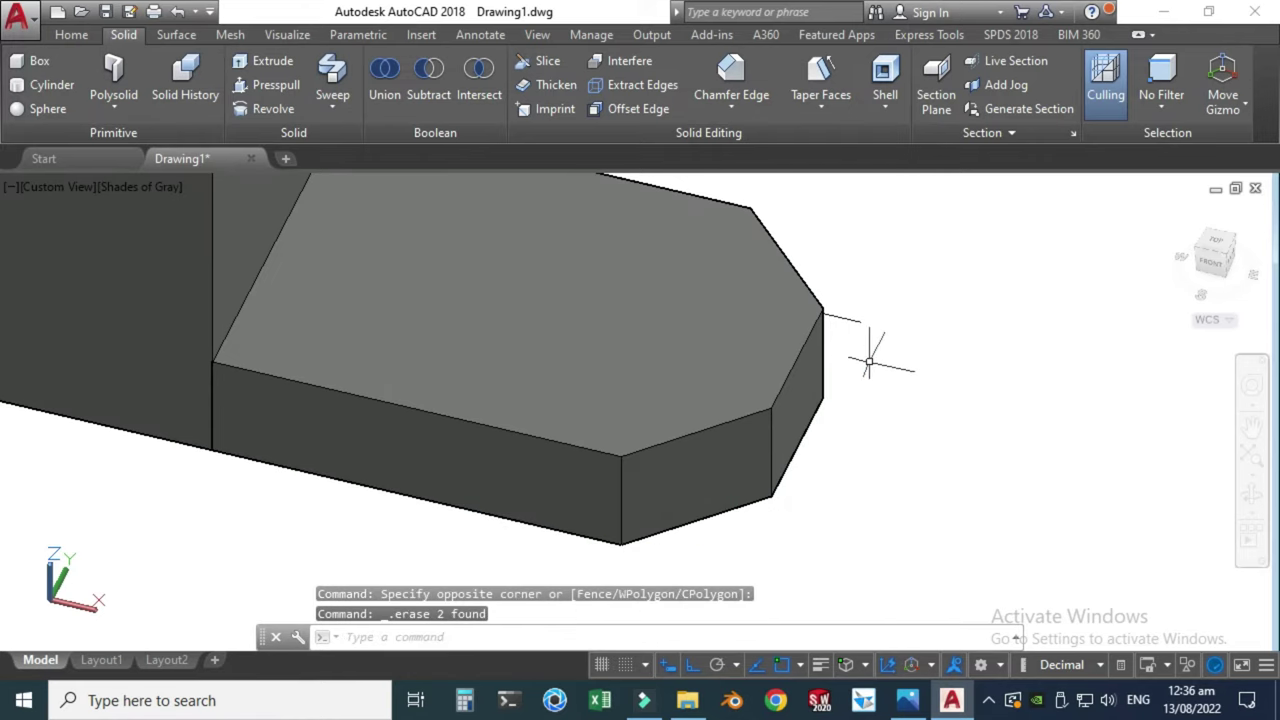
left_click(871, 320)
left_click(851, 297)
scroll(851, 297, "down", 5)
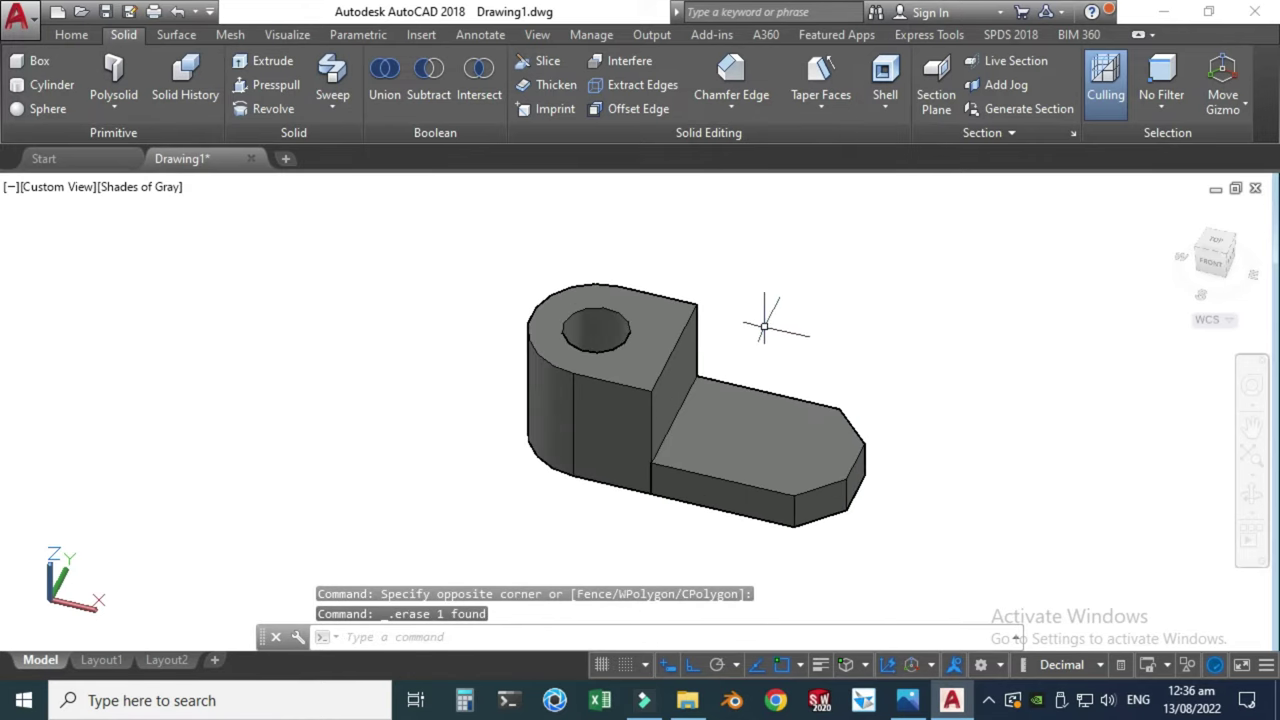
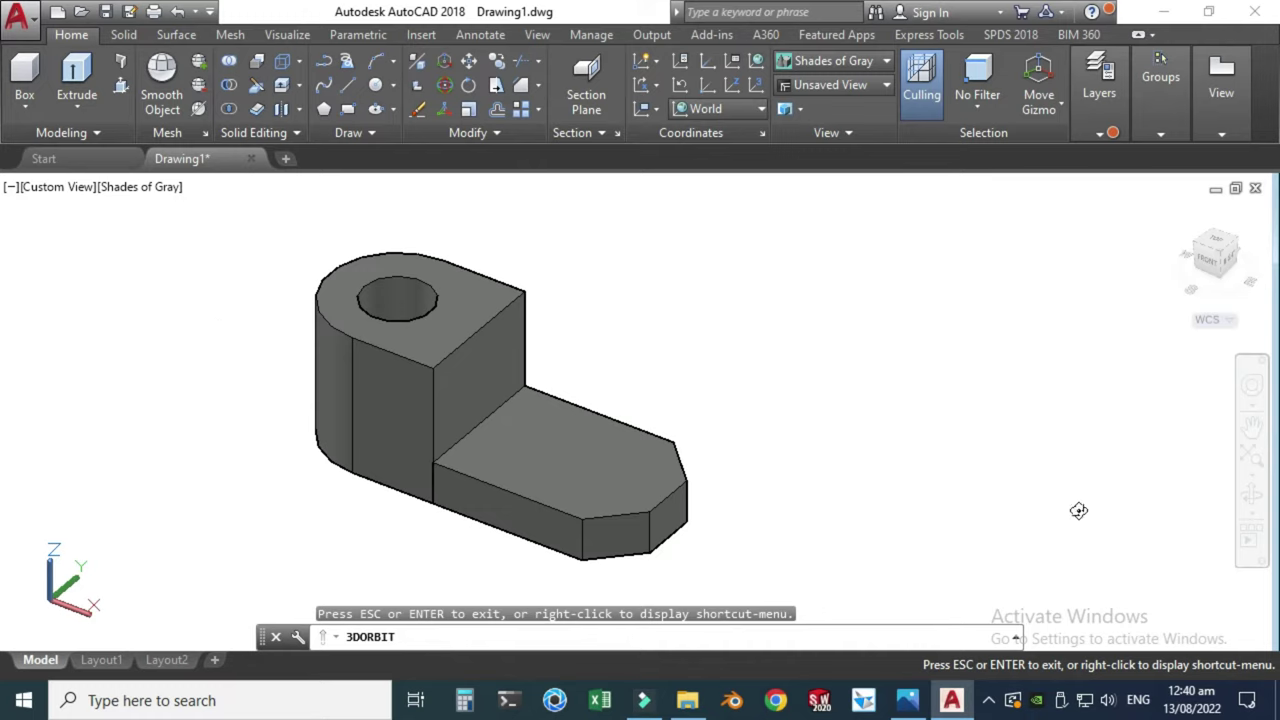
key("Escape")
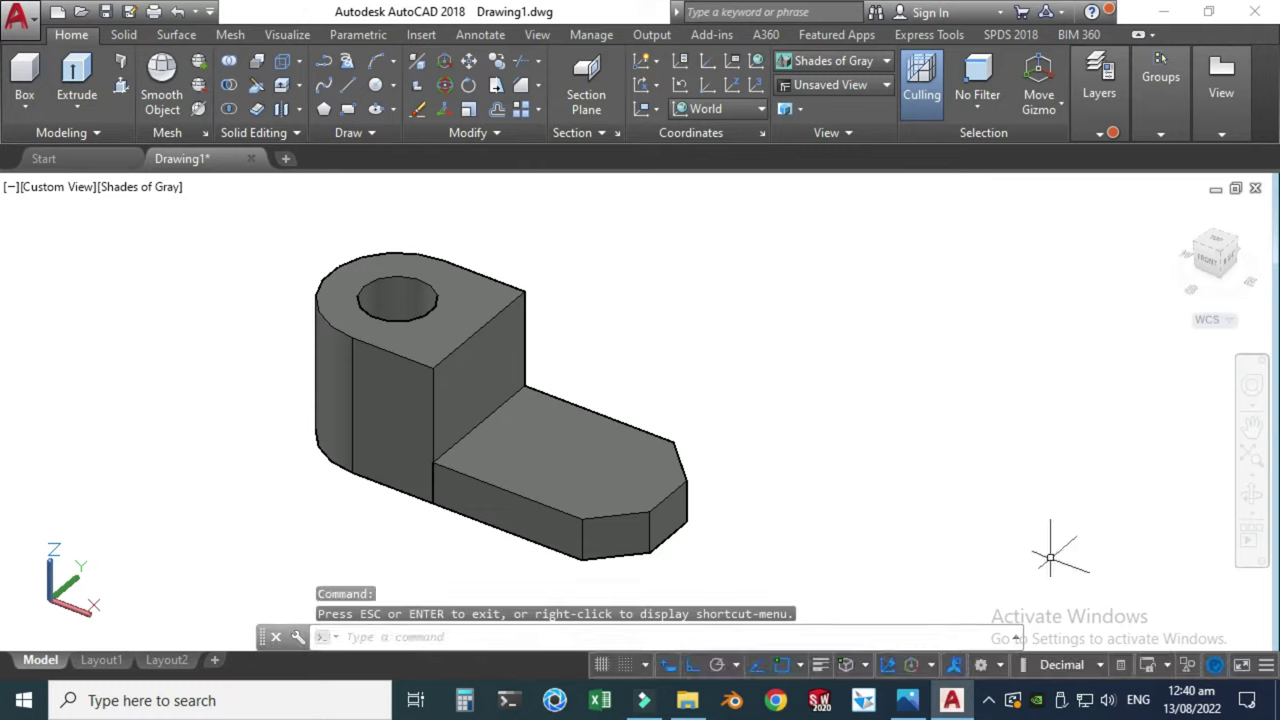
left_click(1265, 666)
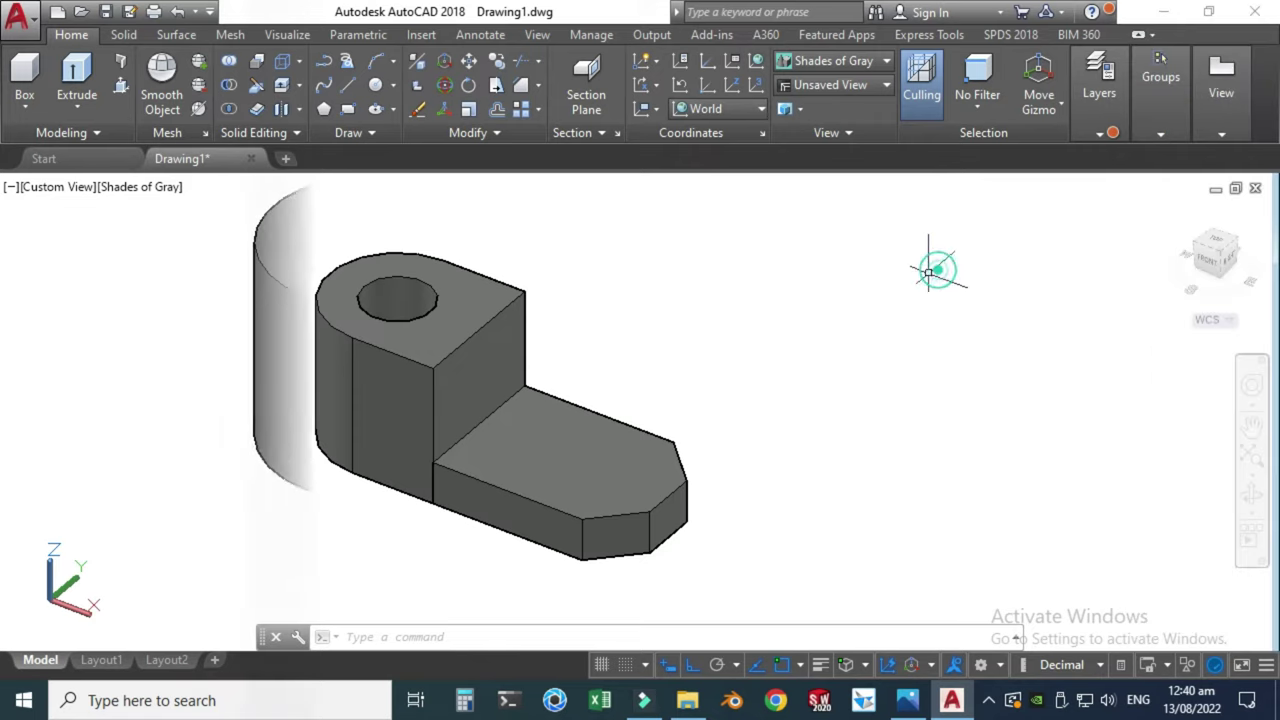
Draw a line from the block's near lower corner 19 mm along the plate junction, continuing 35 mm vertically up the block face
scroll(695, 296, "up", 2)
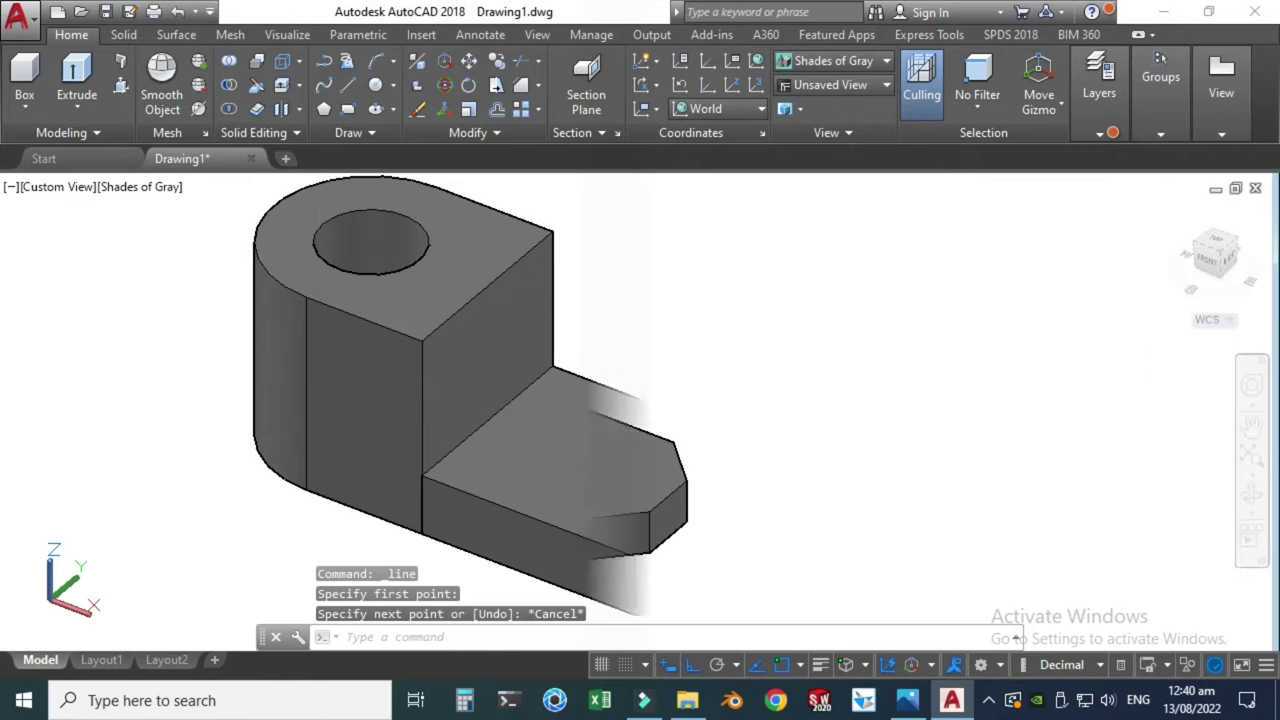
left_click(351, 83)
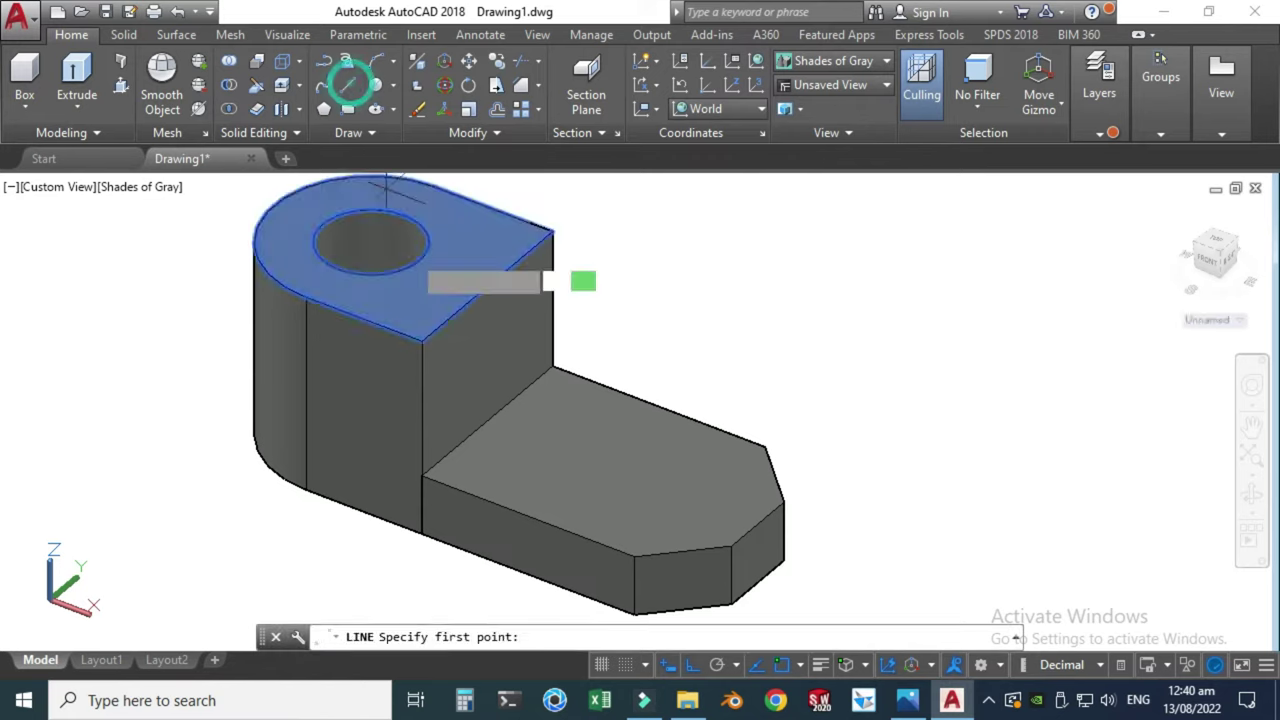
left_click(420, 477)
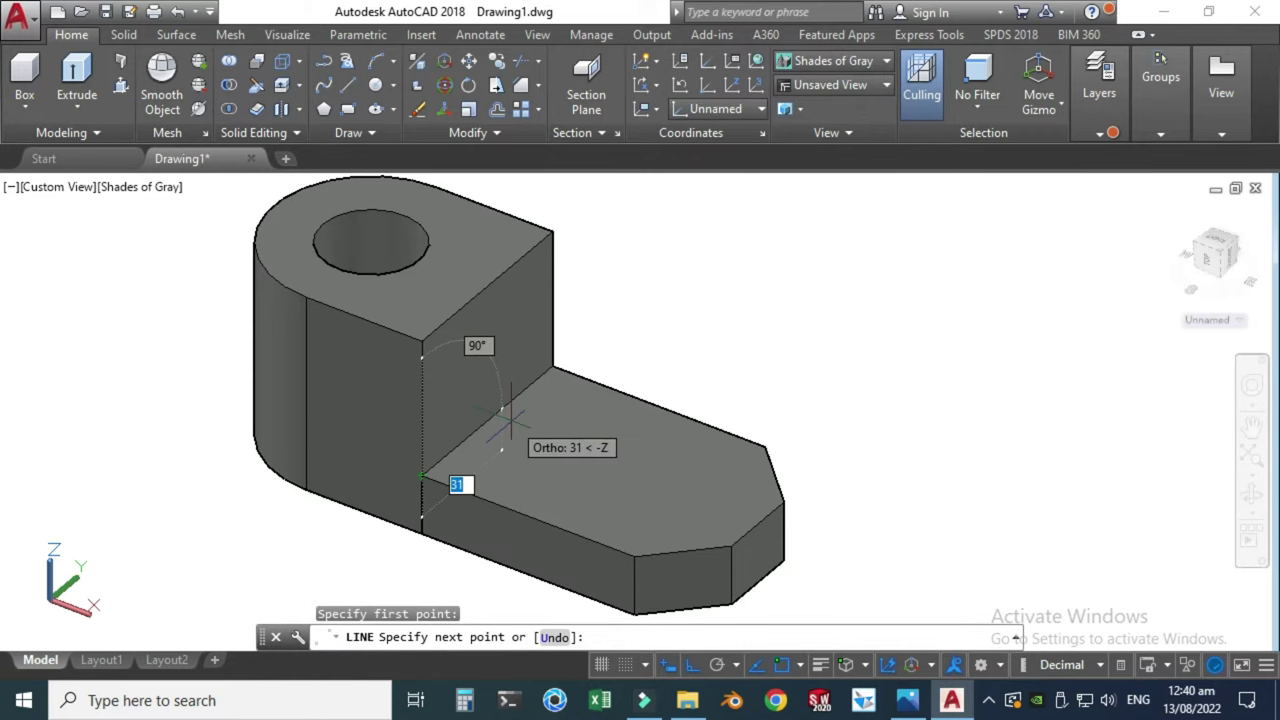
type("19")
key("Return")
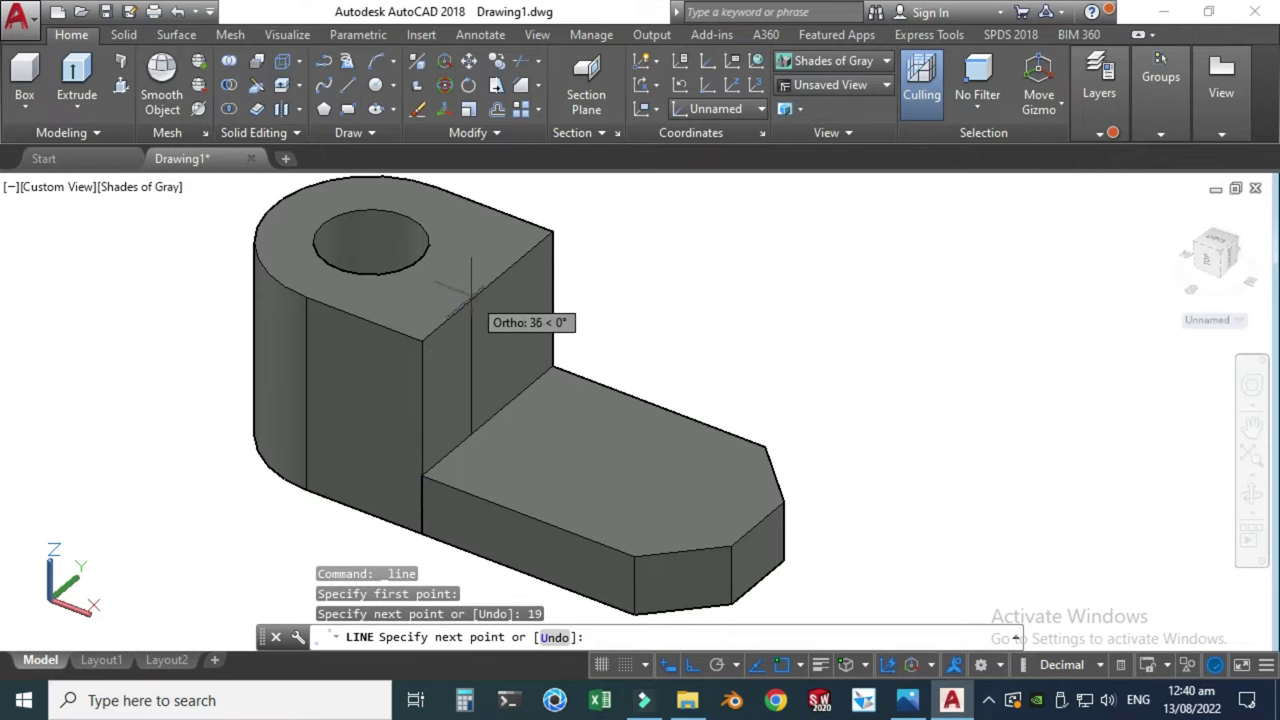
type("35")
key("Return")
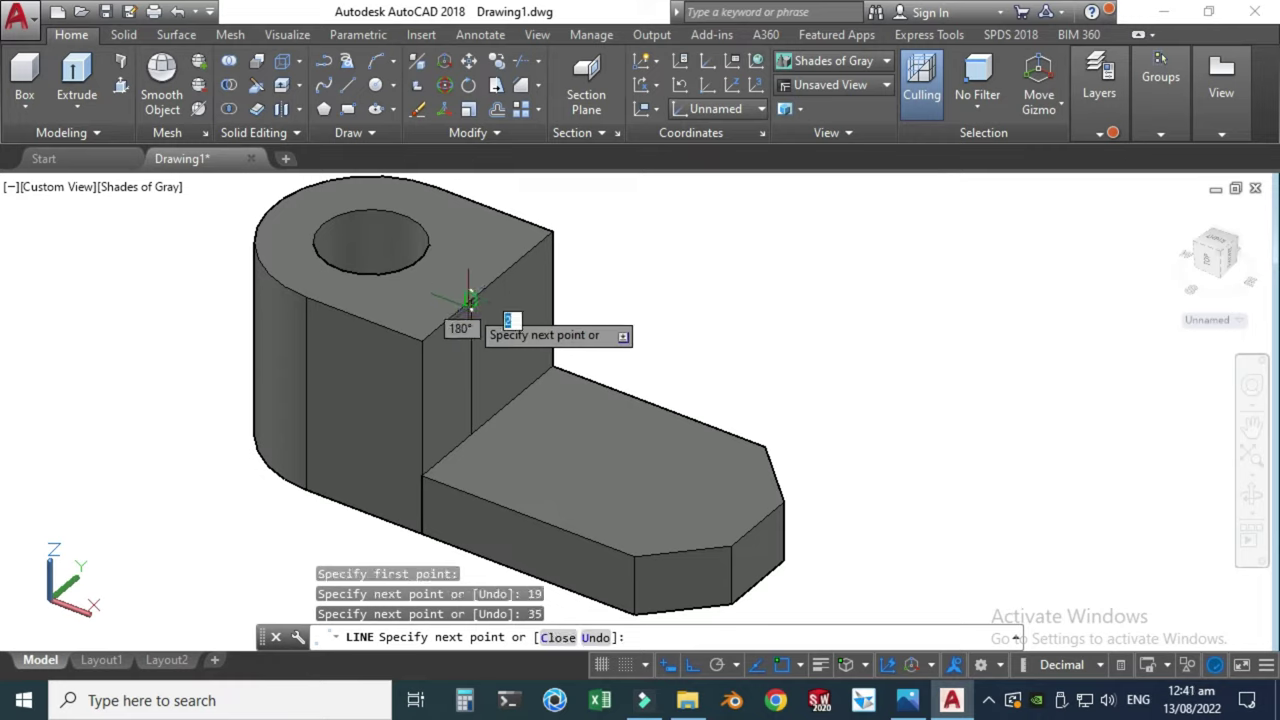
key("Escape")
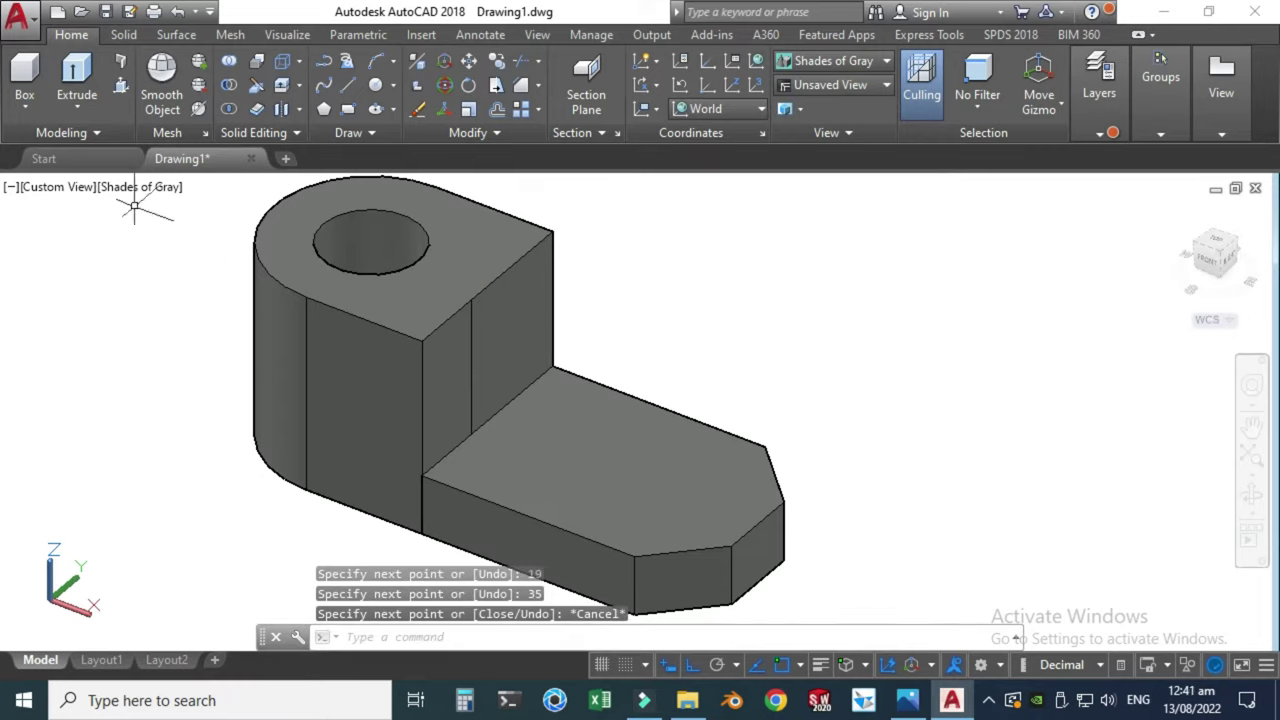
Draw a 70 mm line along the plate from the vertical line's foot, close the triangle at its upper end, and check the reference image
left_click(348, 85)
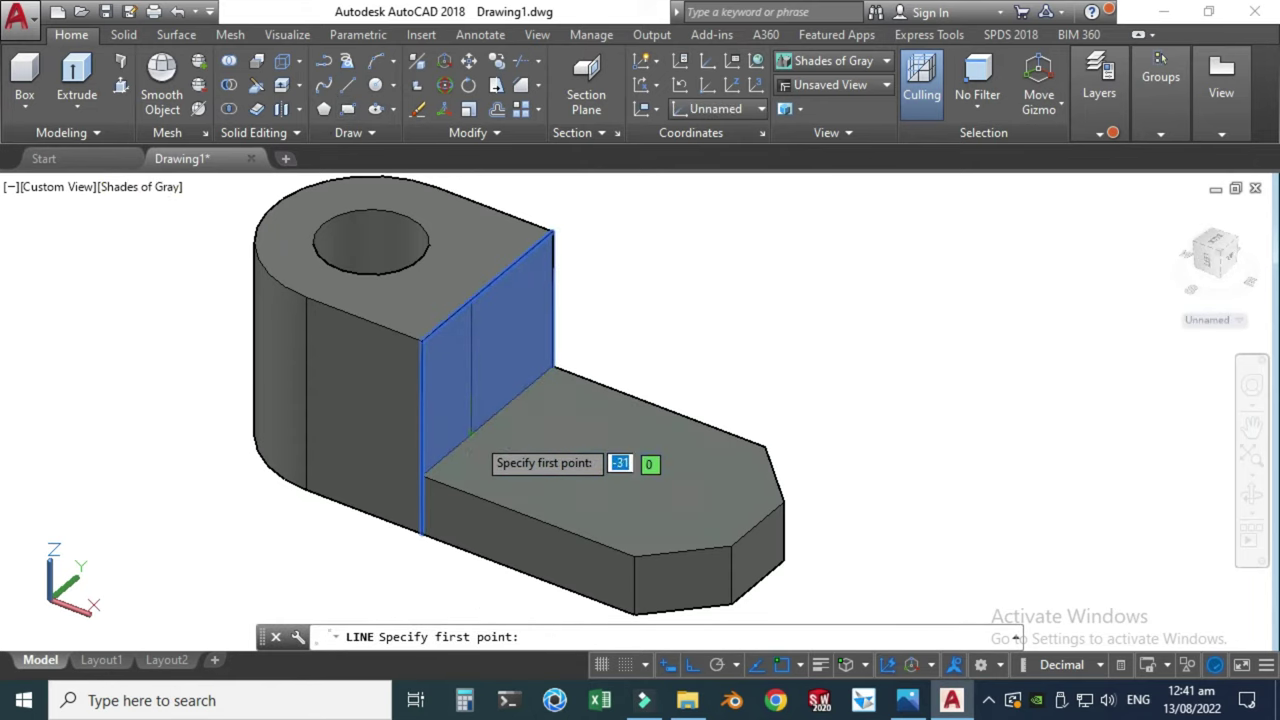
left_click(469, 433)
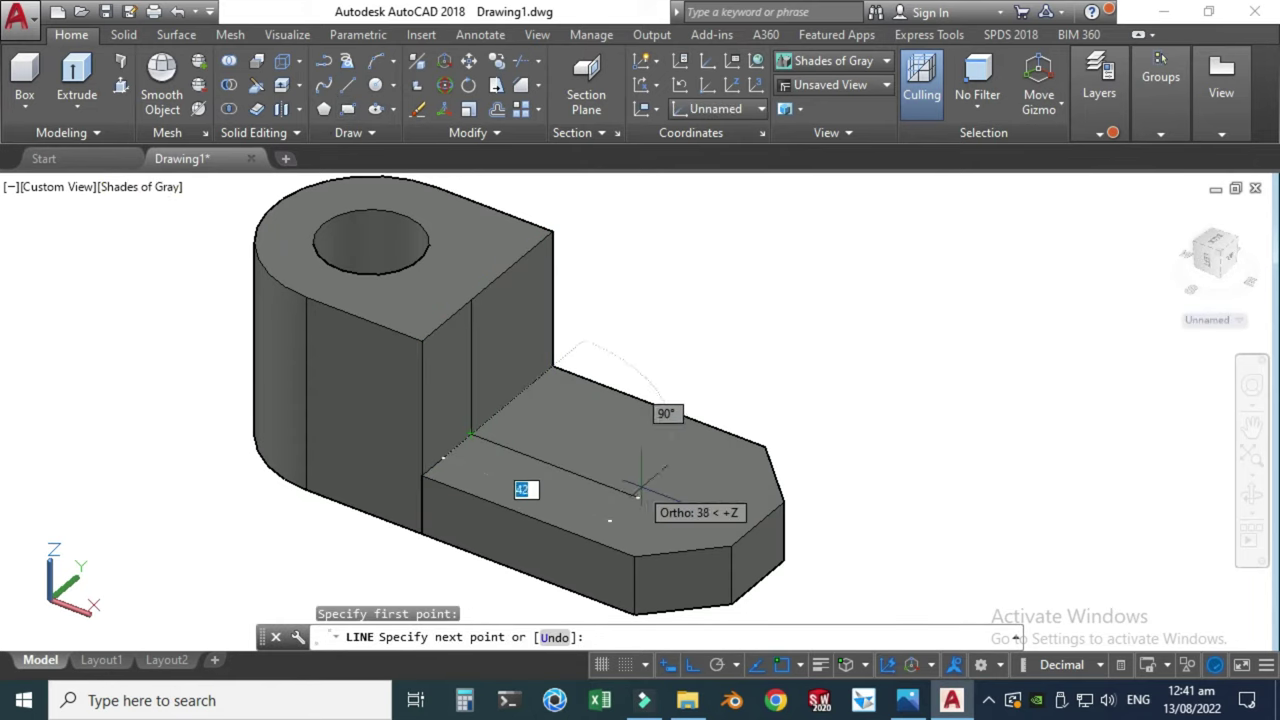
type("70")
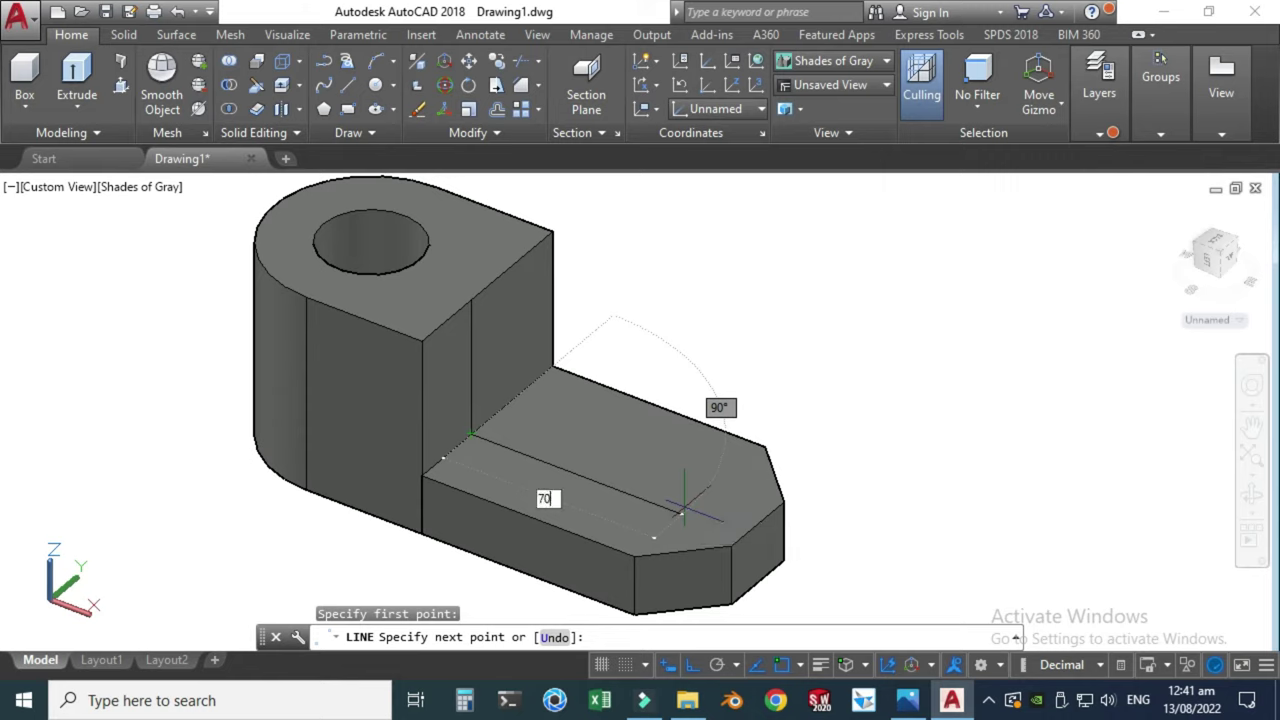
key("Return")
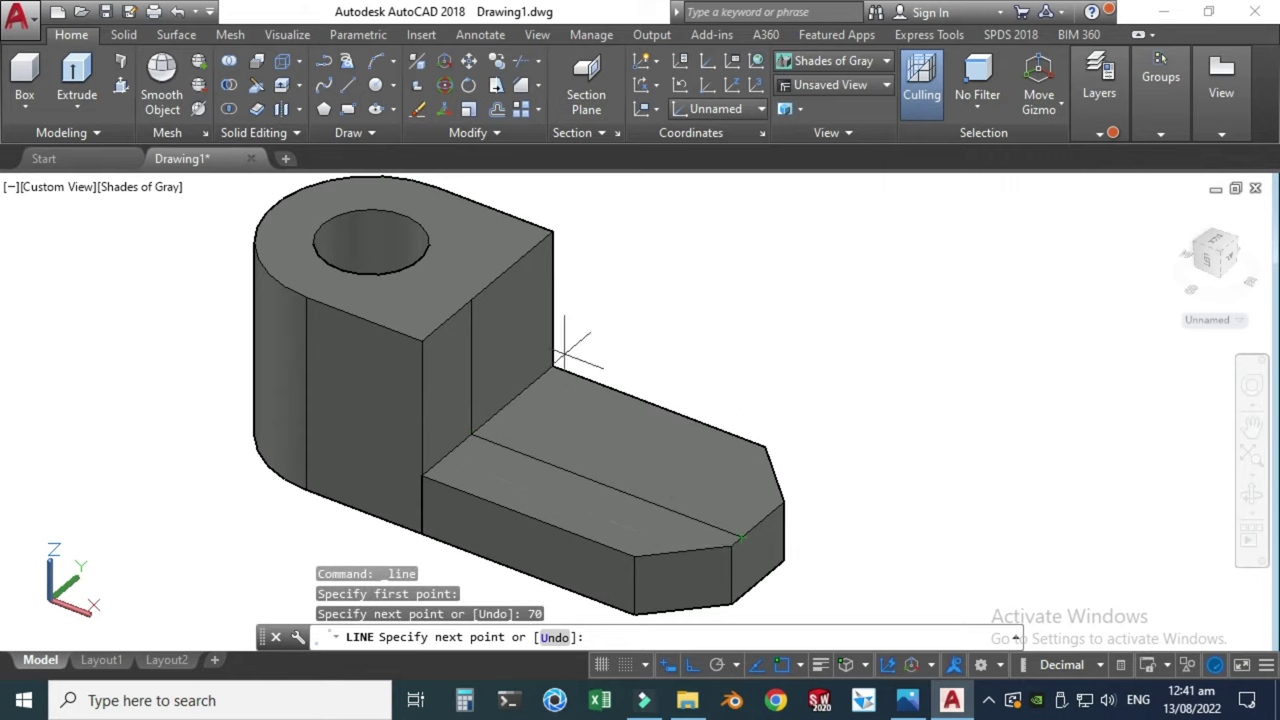
left_click(471, 300)
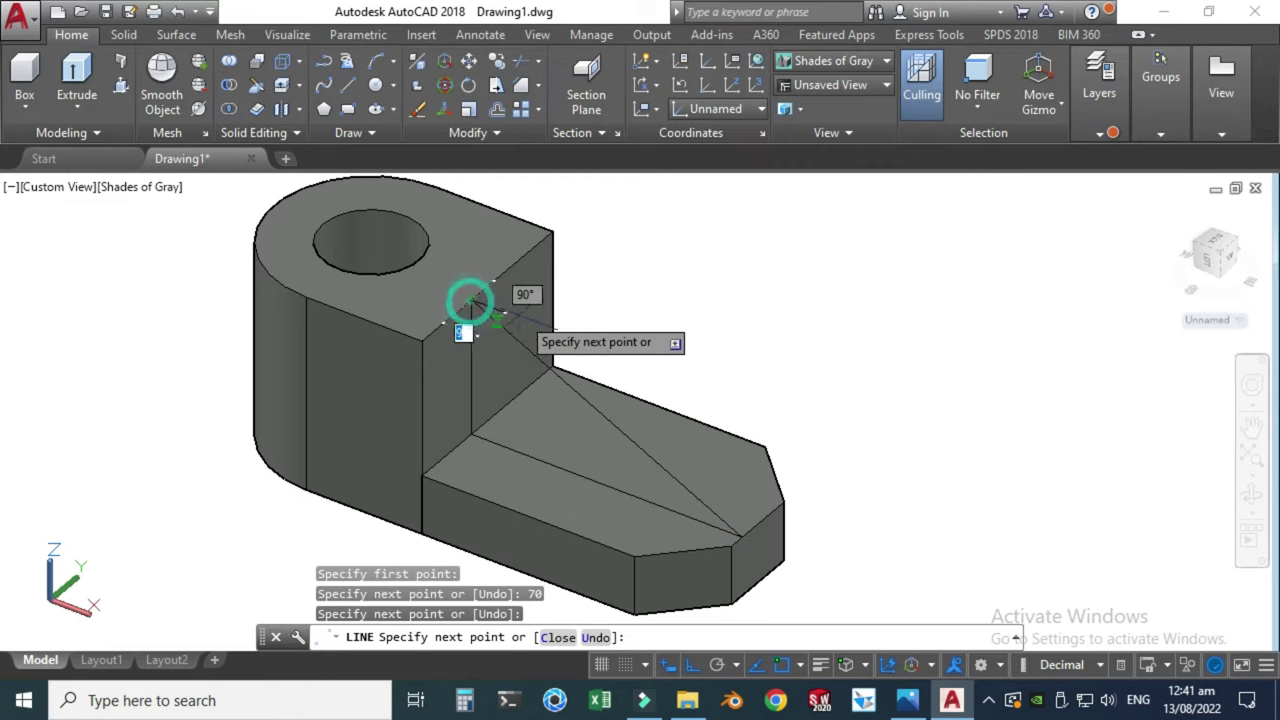
key("Escape")
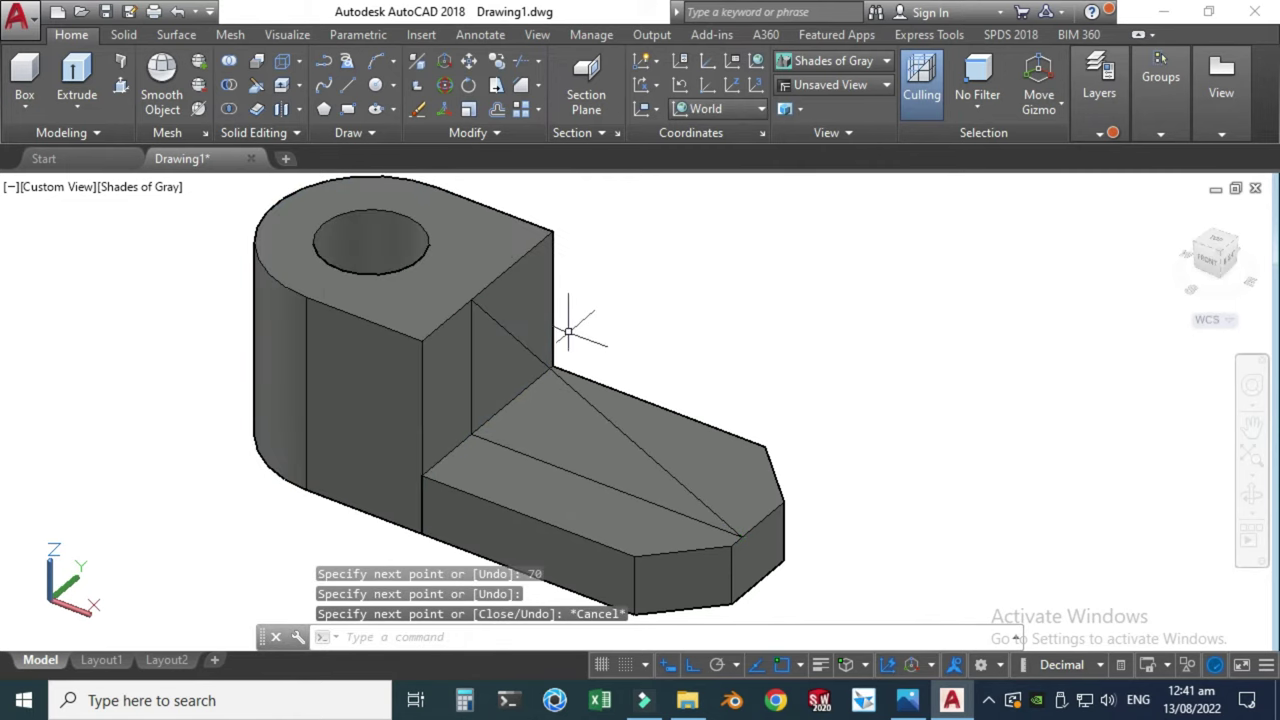
left_click(907, 700)
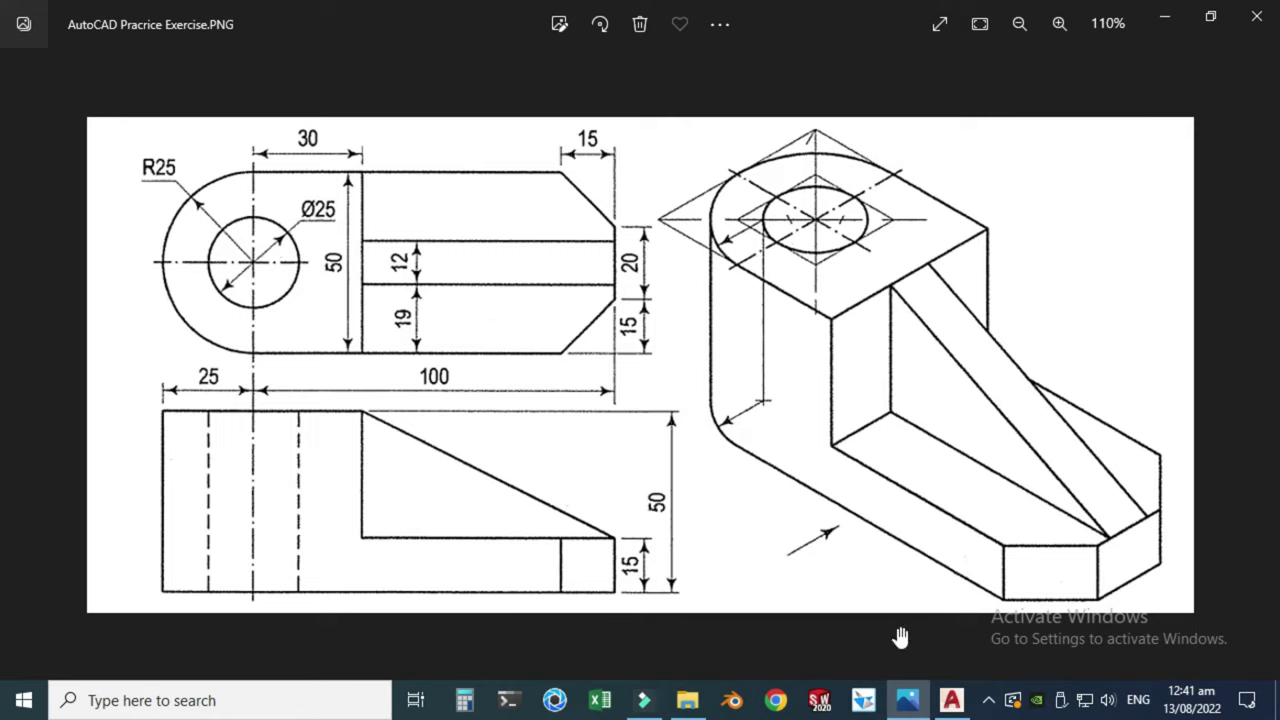
left_click(952, 700)
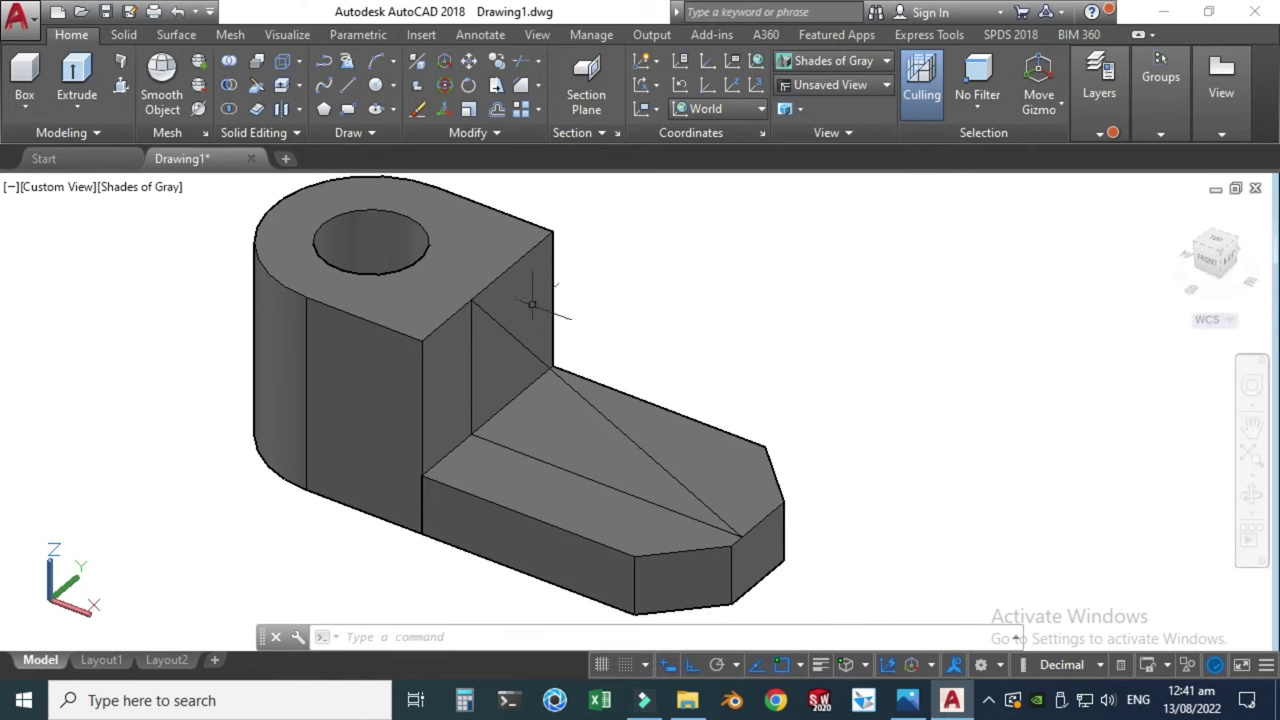
left_click(120, 85)
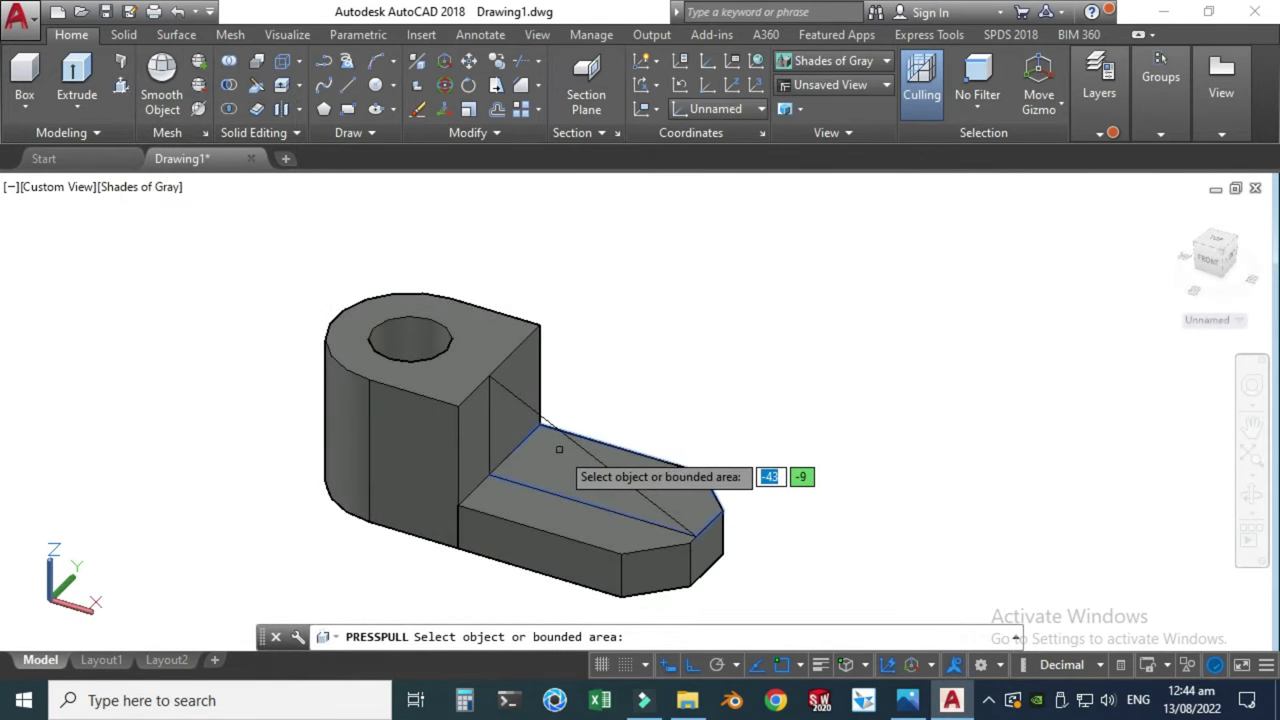
scroll(535, 430, "up", 2)
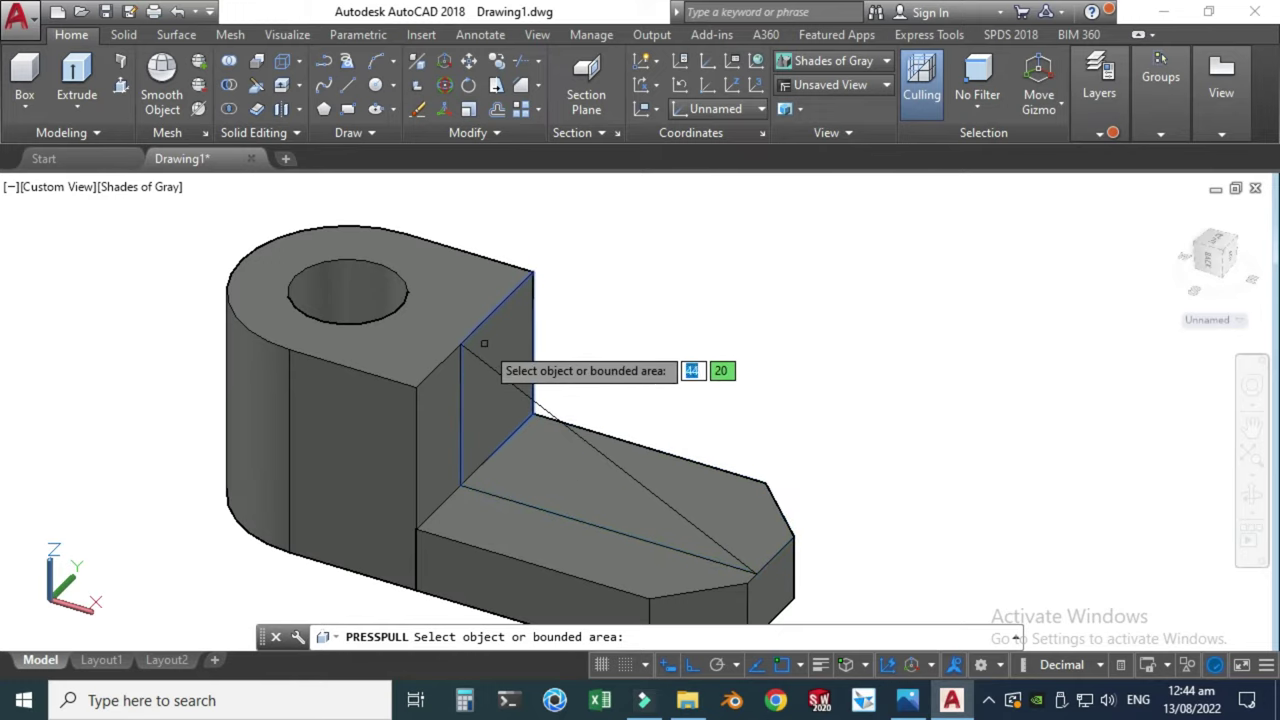
key("Return")
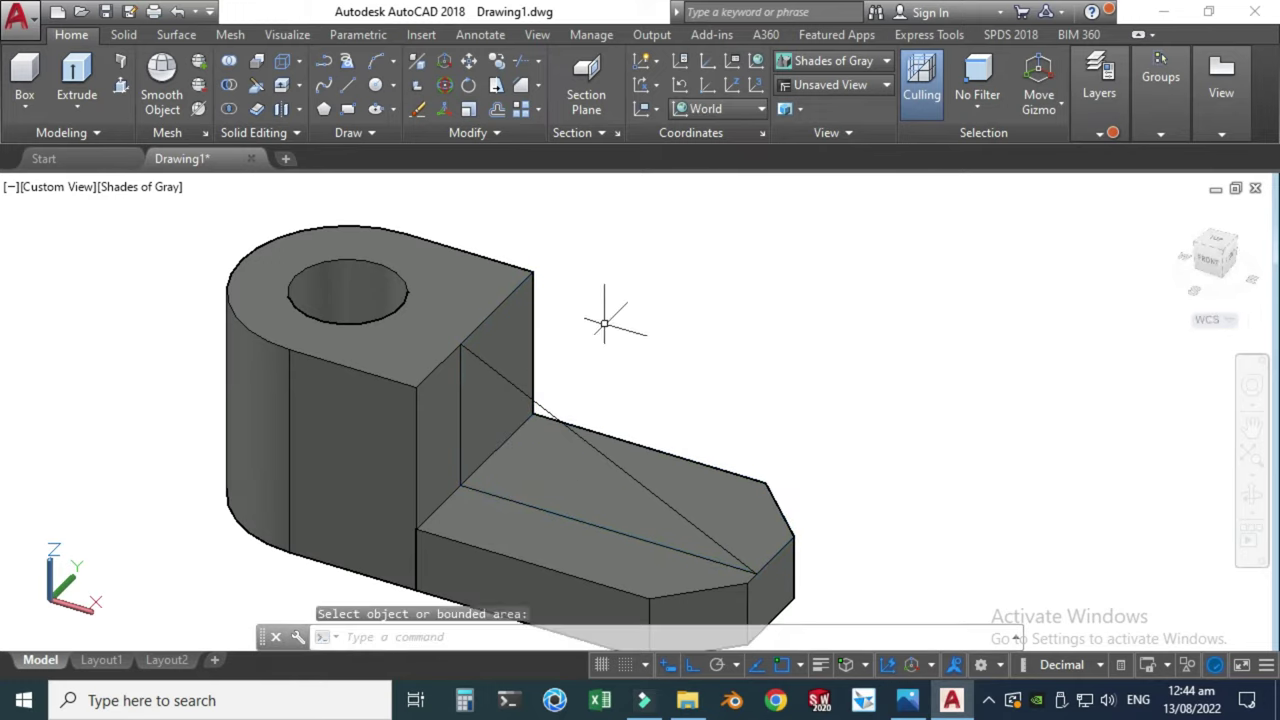
key("Escape")
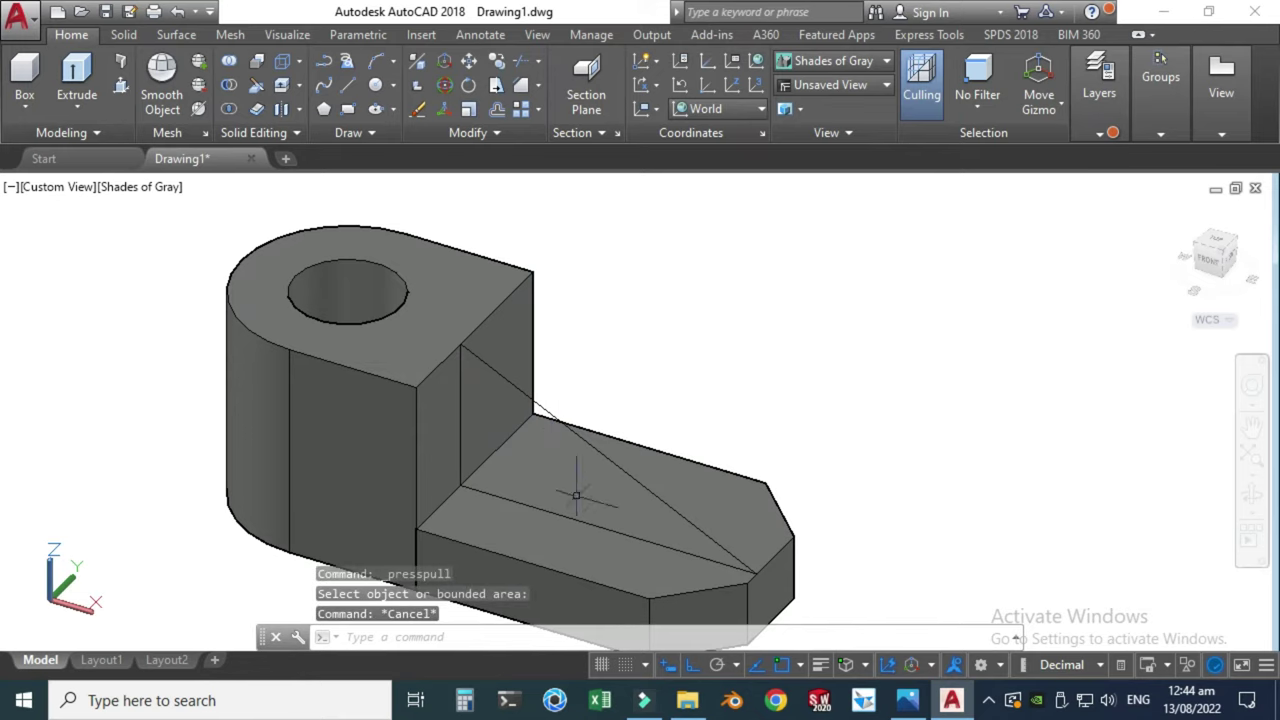
left_click(511, 383)
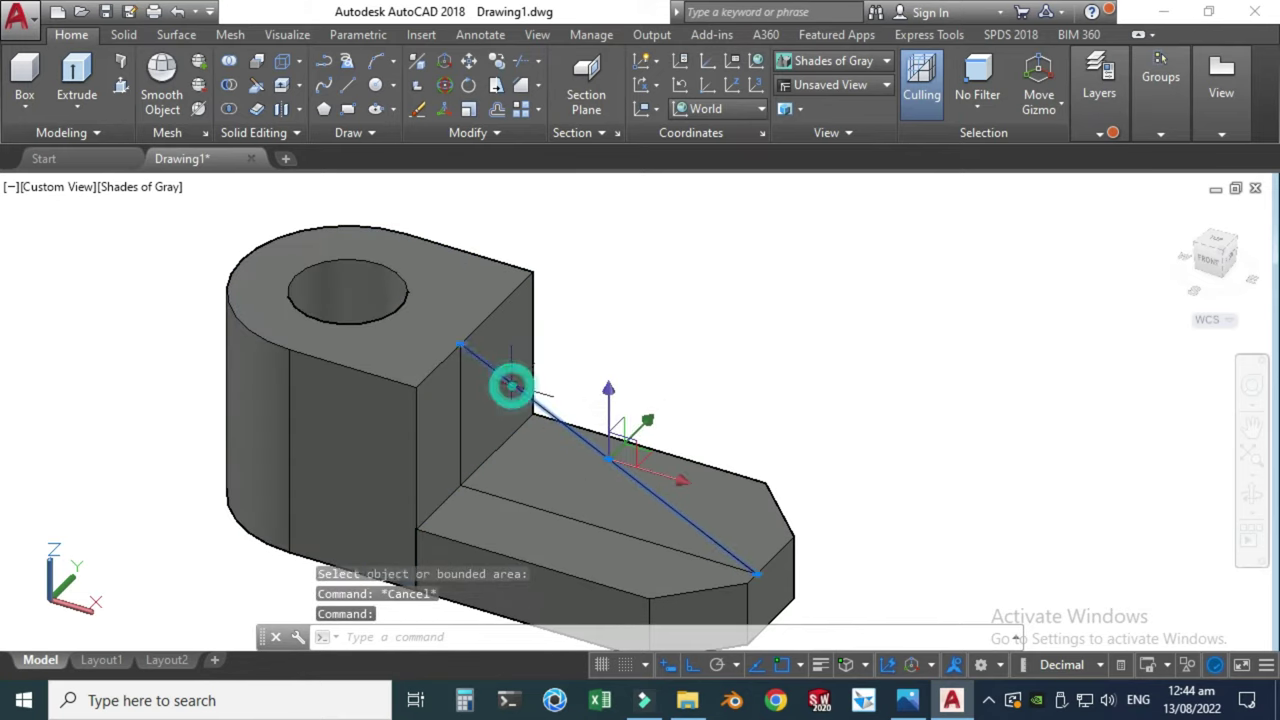
left_click(512, 498)
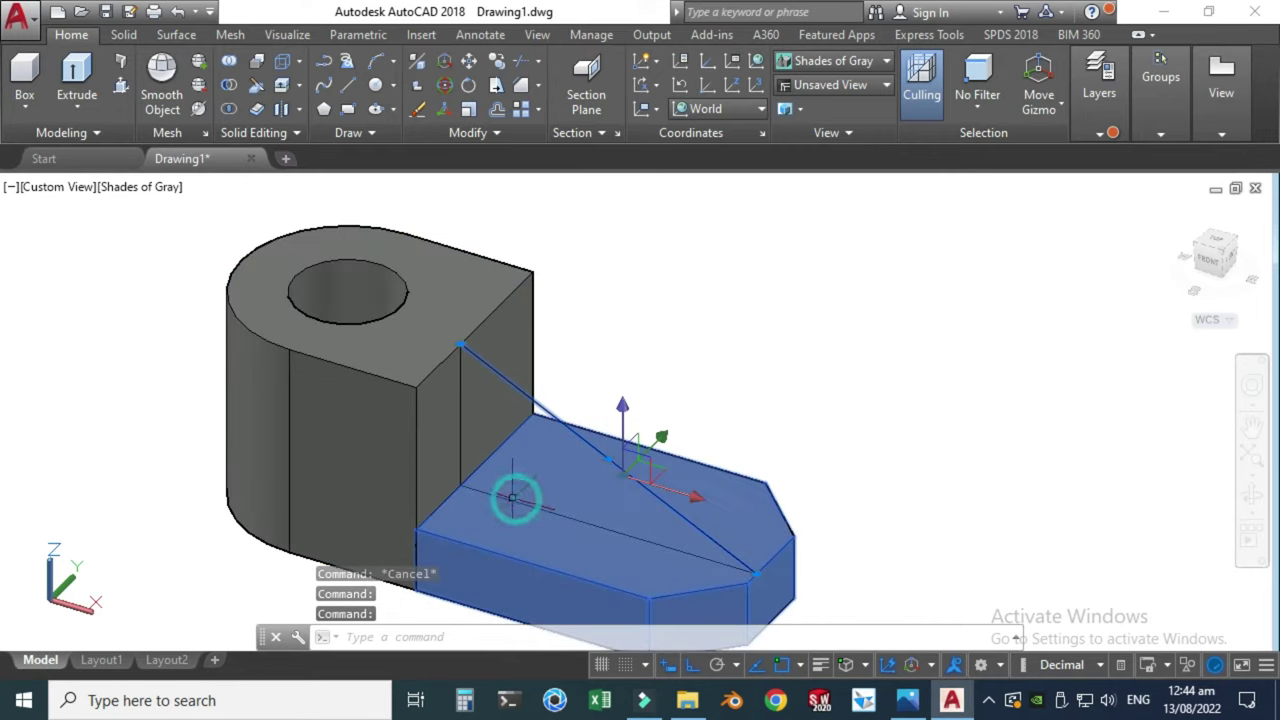
key("Escape")
key("Escape")
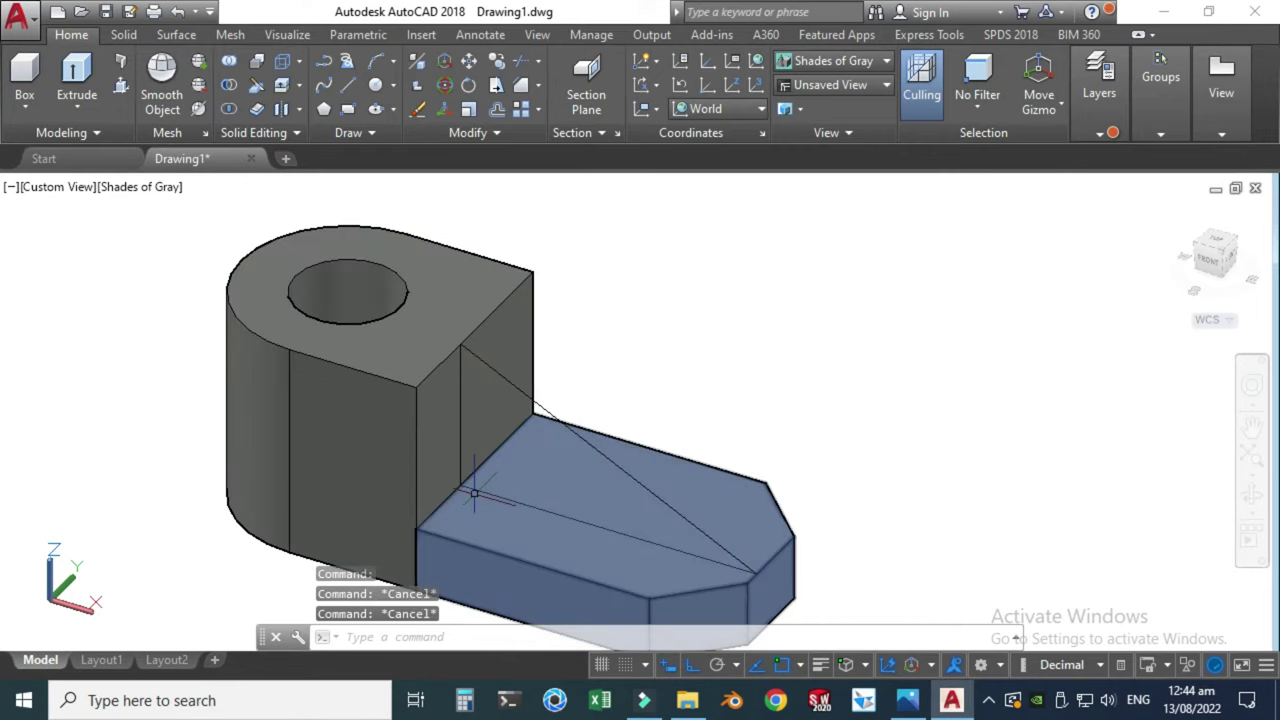
Move the block and base plate solids together away from the sketch lines, leaving the triangular rib profile exposed
scroll(478, 443, "down", 4)
left_click(434, 449)
left_click(478, 487)
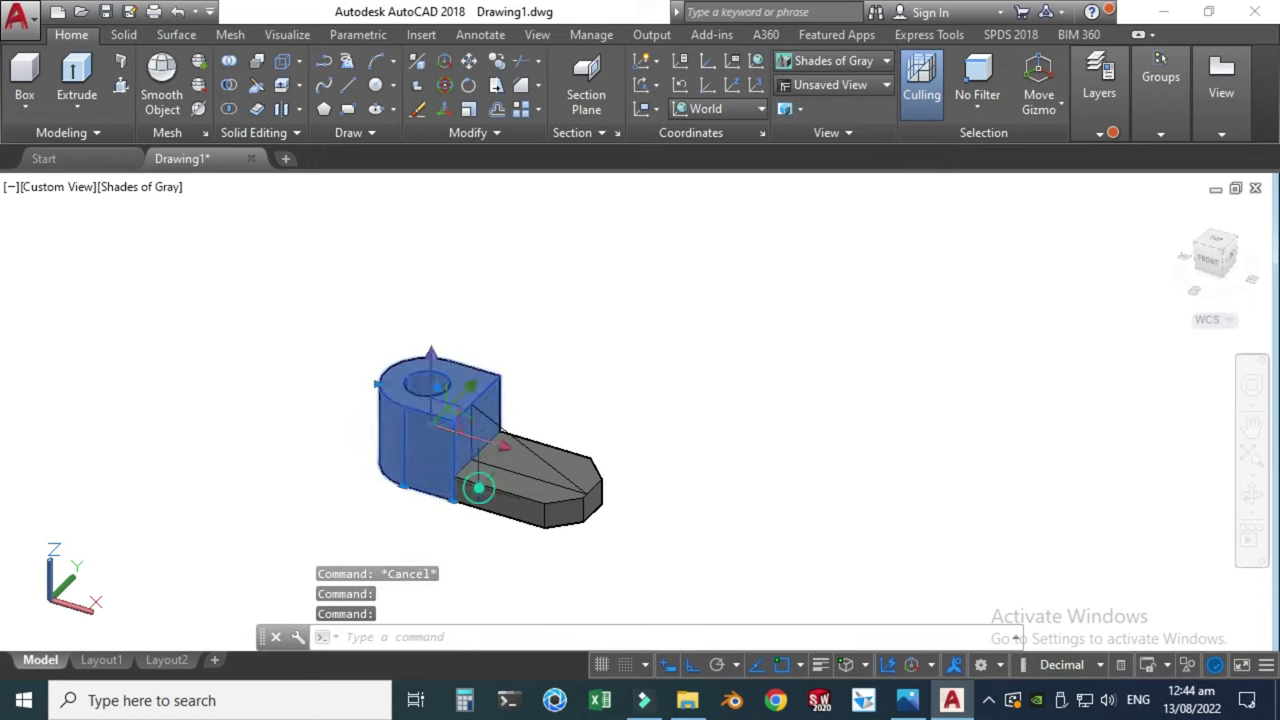
left_click(558, 476)
left_click(830, 520)
key("Escape")
scroll(351, 452, "up", 3)
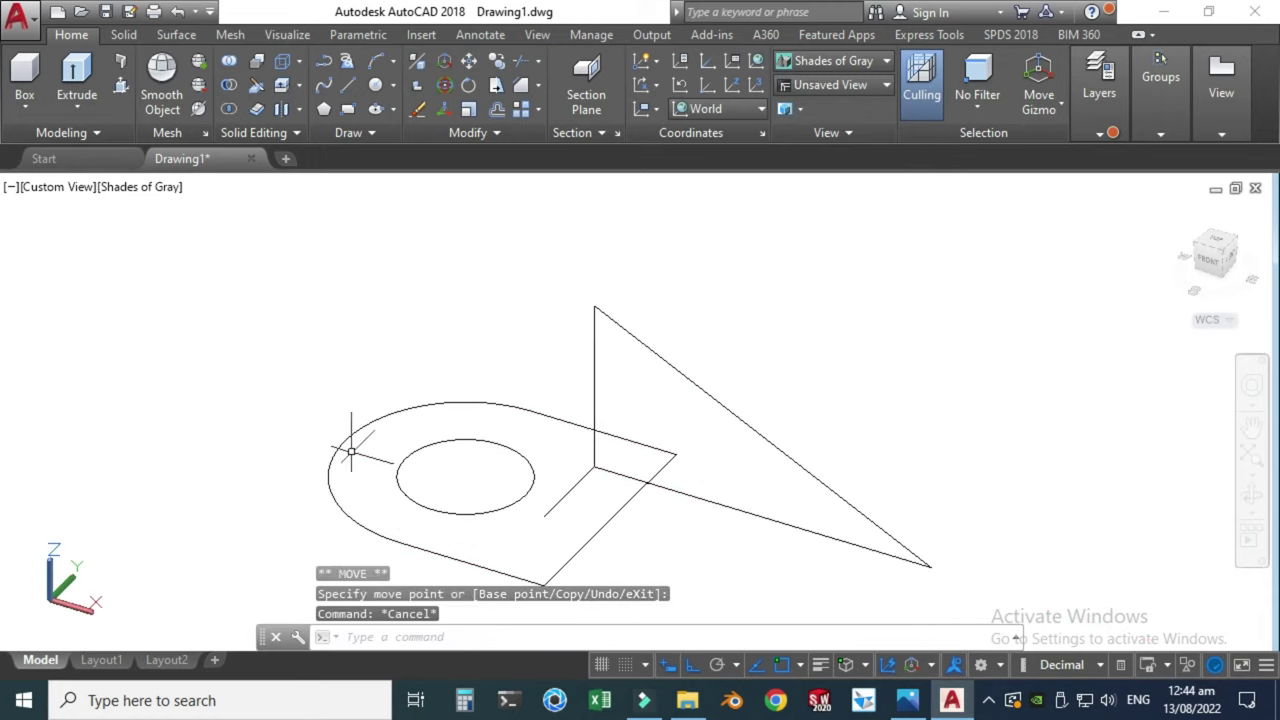
Erase the leftover rounded outline, hole circle and straight construction lines, keeping only the triangular rib profile
scroll(553, 560, "down", 2)
scroll(578, 544, "up", 1)
left_click(600, 552)
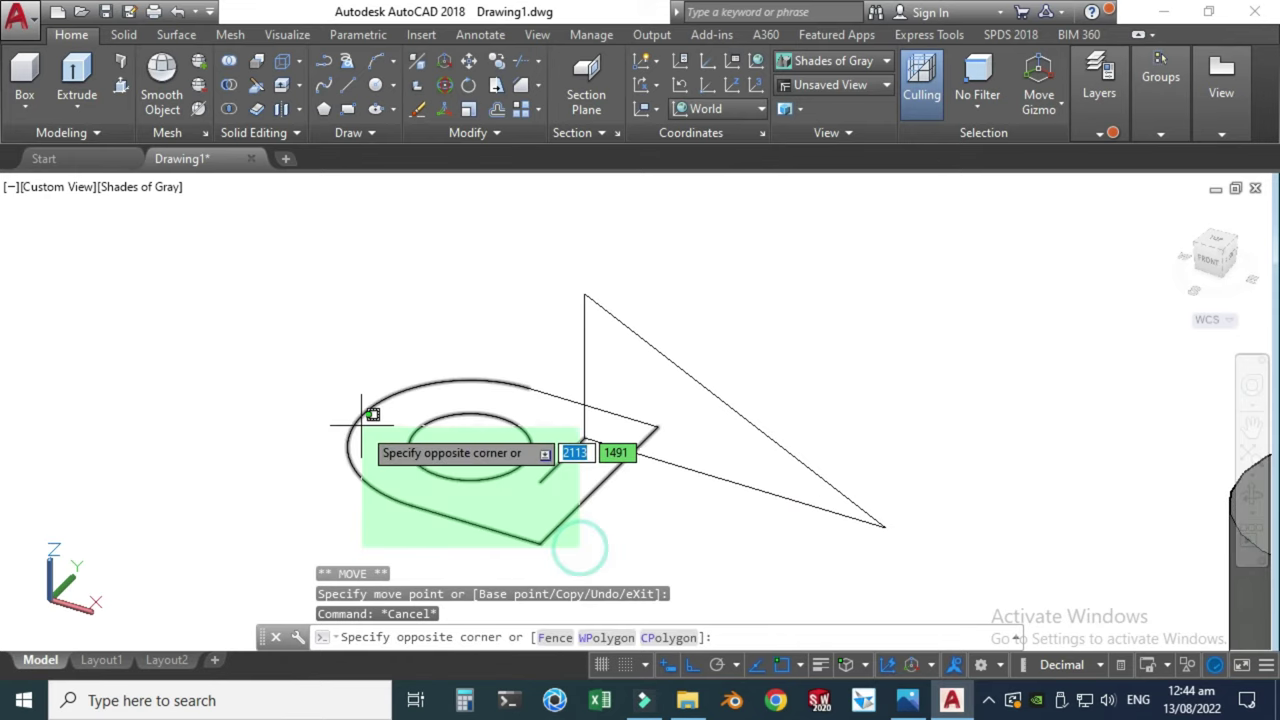
left_click(351, 423)
key("Delete")
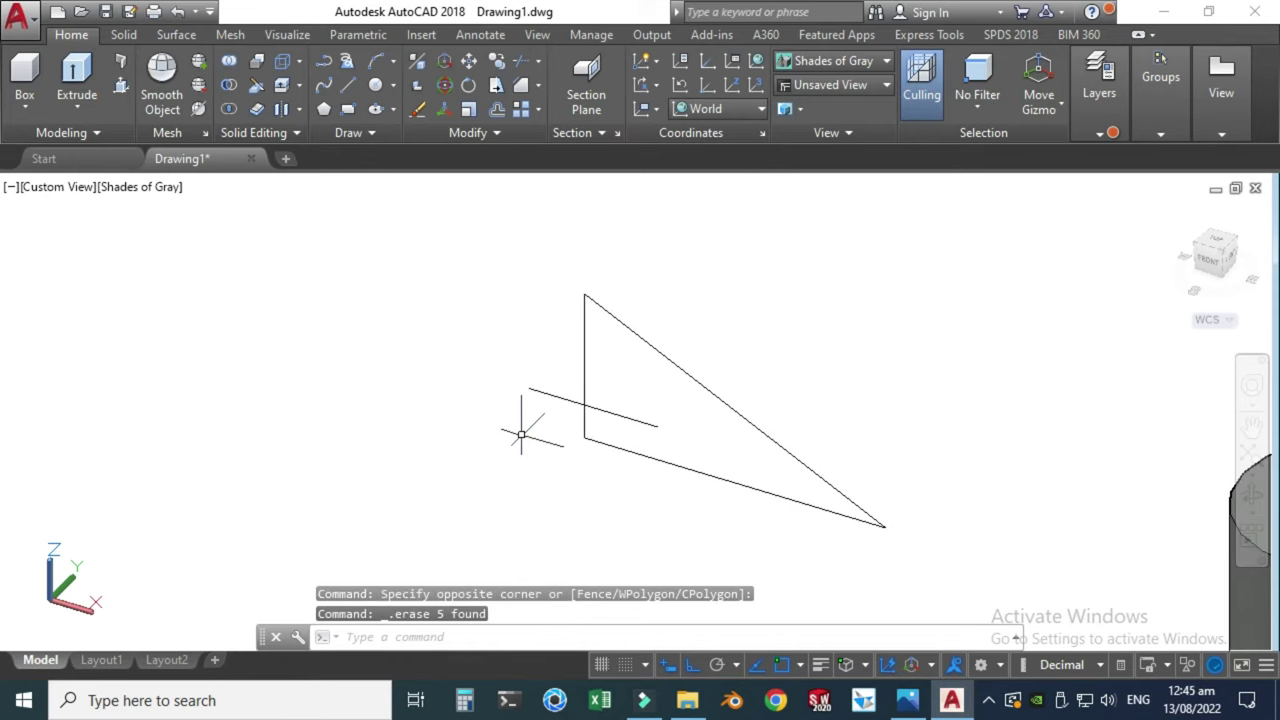
left_click(537, 391)
key("Escape")
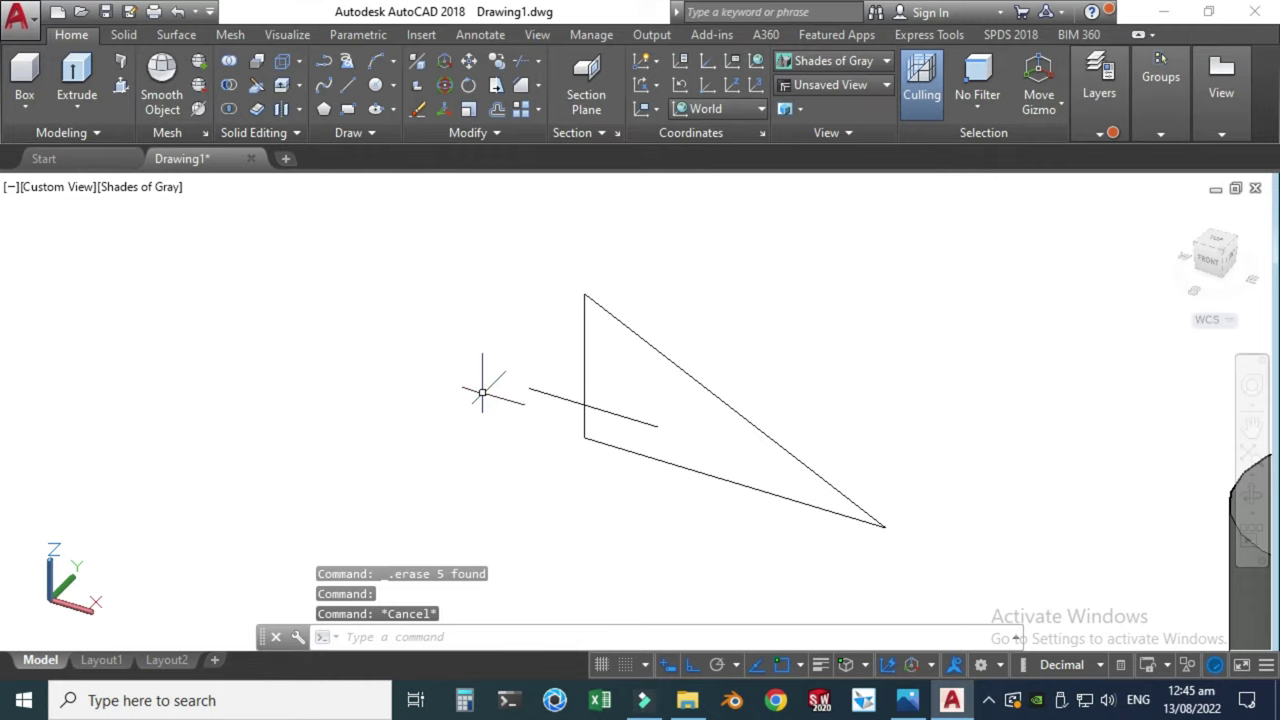
left_click(551, 396)
key("Delete")
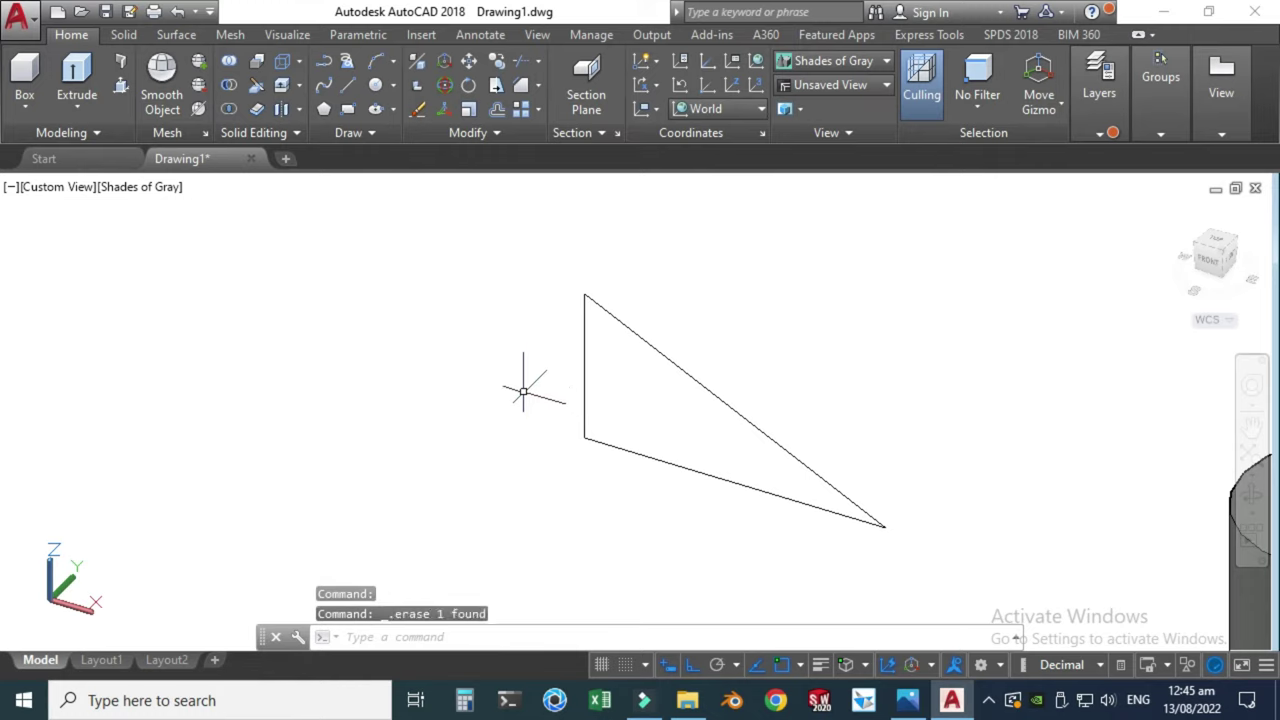
Join the three lines of the triangular rib profile into a single object
left_click(584, 376)
left_click(652, 345)
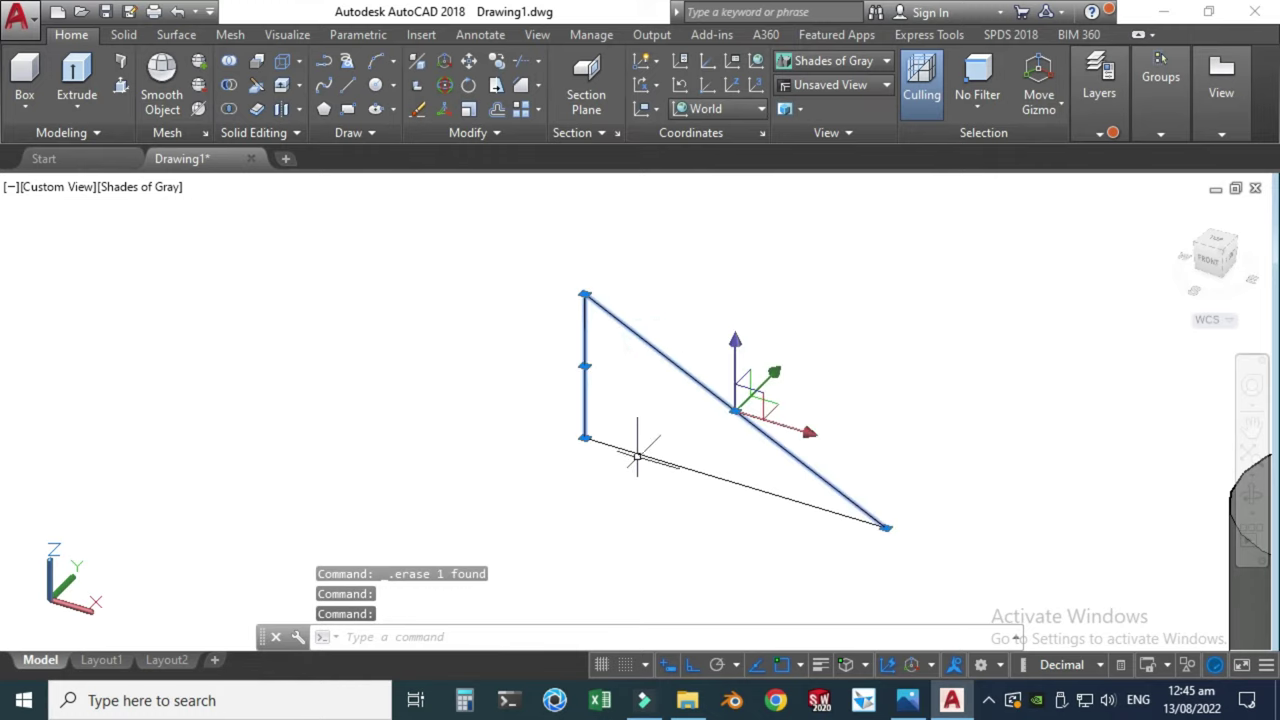
left_click(638, 449)
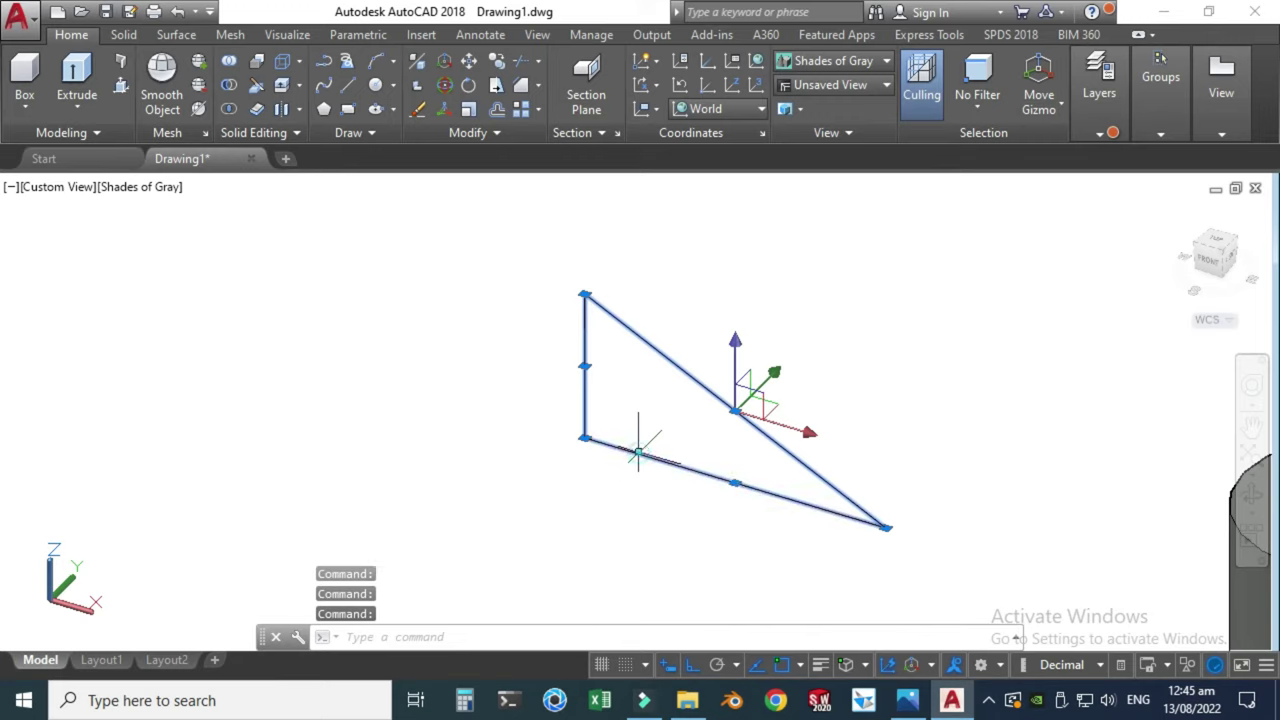
left_click(568, 638)
type("JOIN")
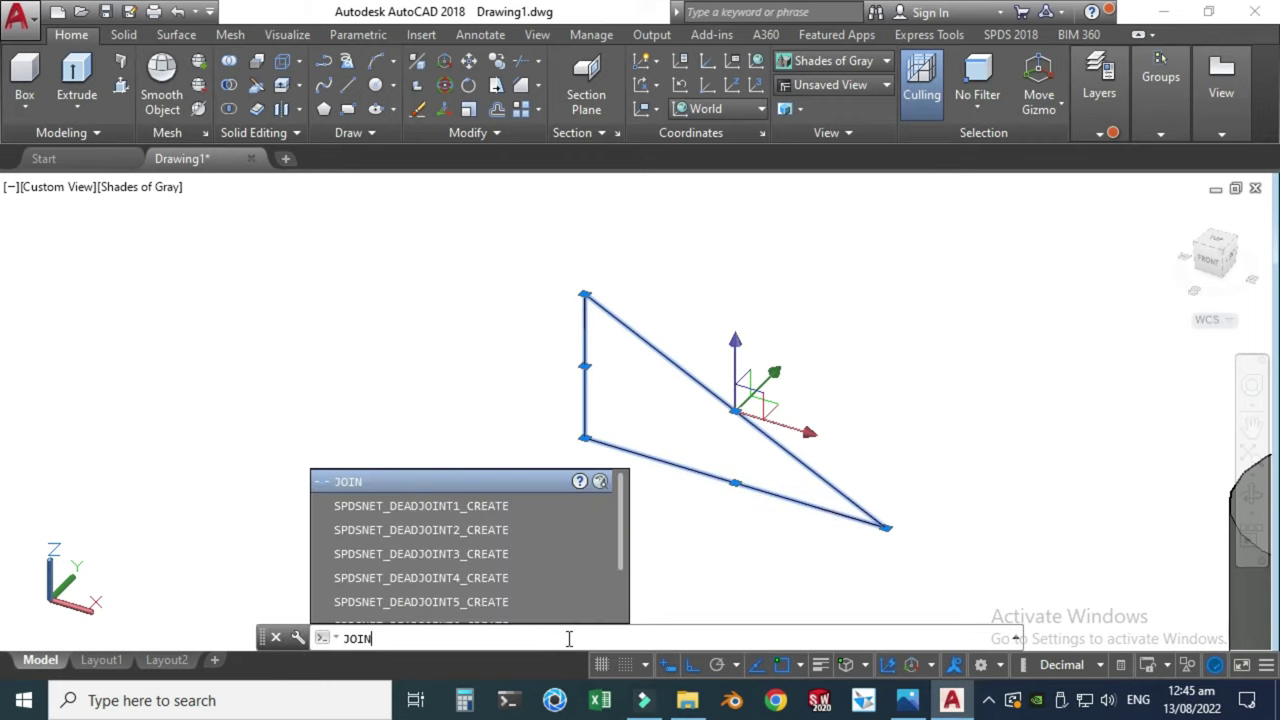
left_click(476, 487)
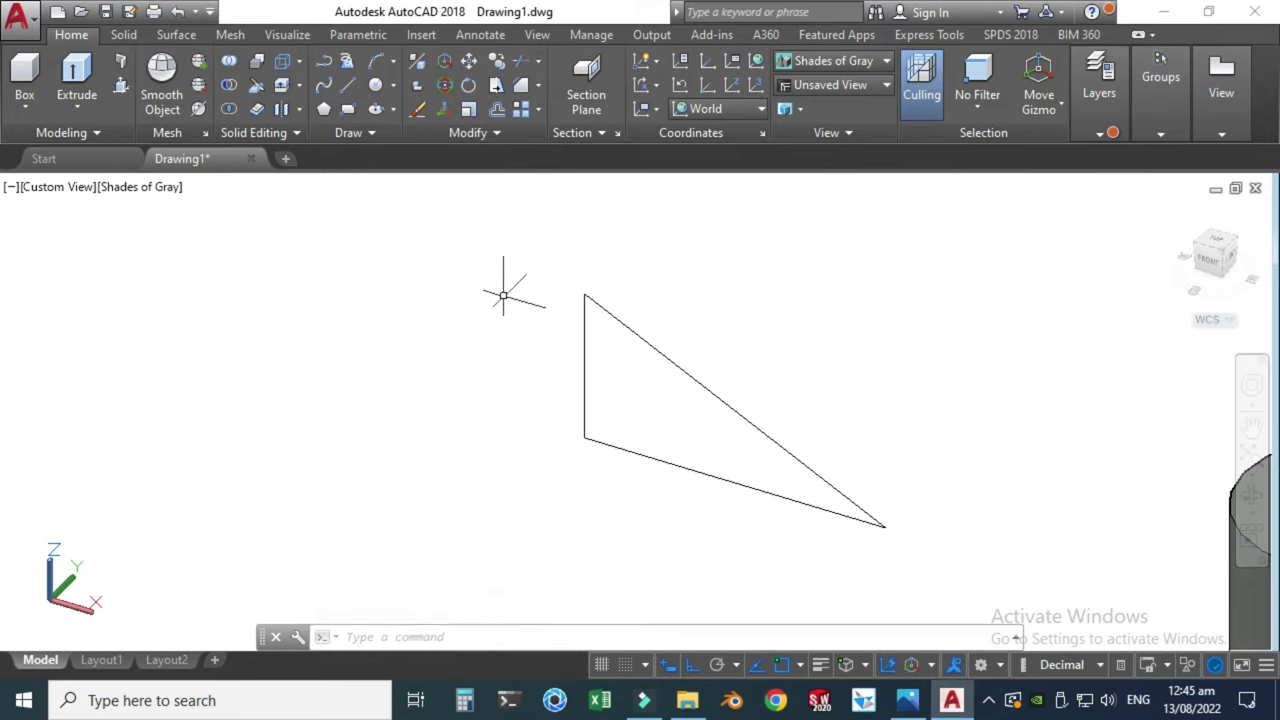
Presspull the triangular rib profile to a thickness of 12 mm
left_click(117, 88)
left_click(676, 364)
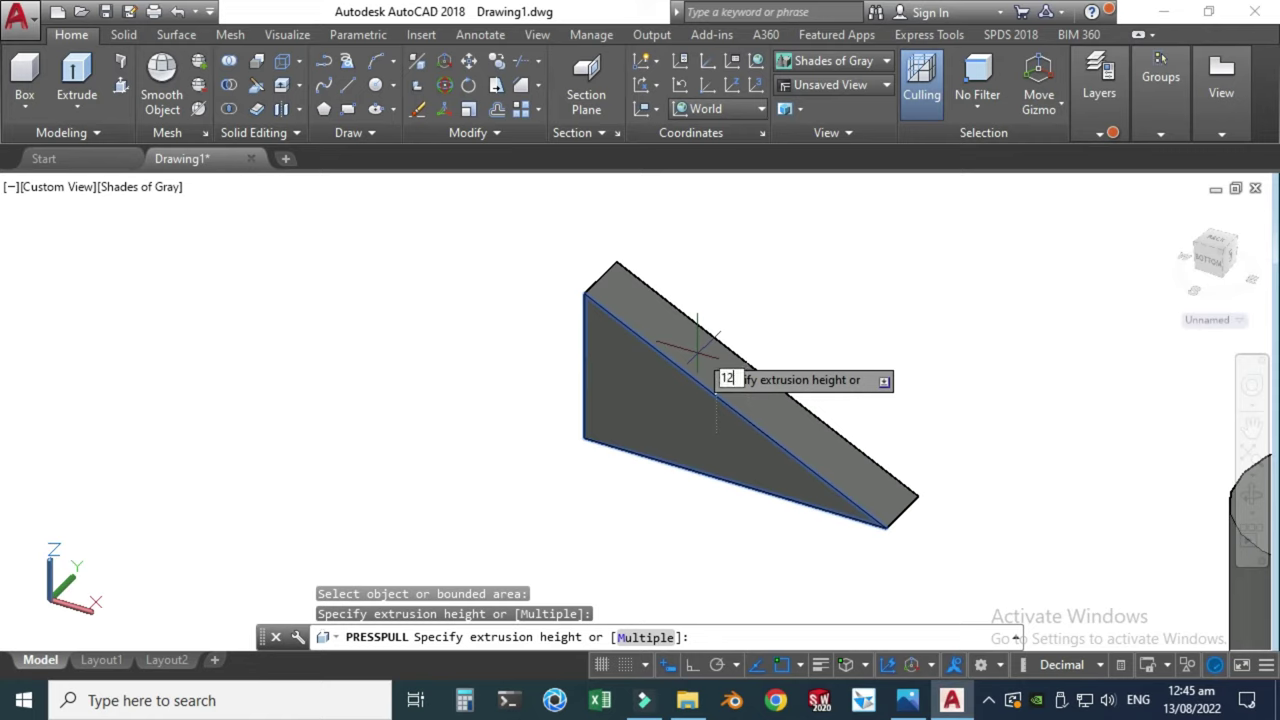
type("12")
key("Return")
scroll(526, 373, "down", 3)
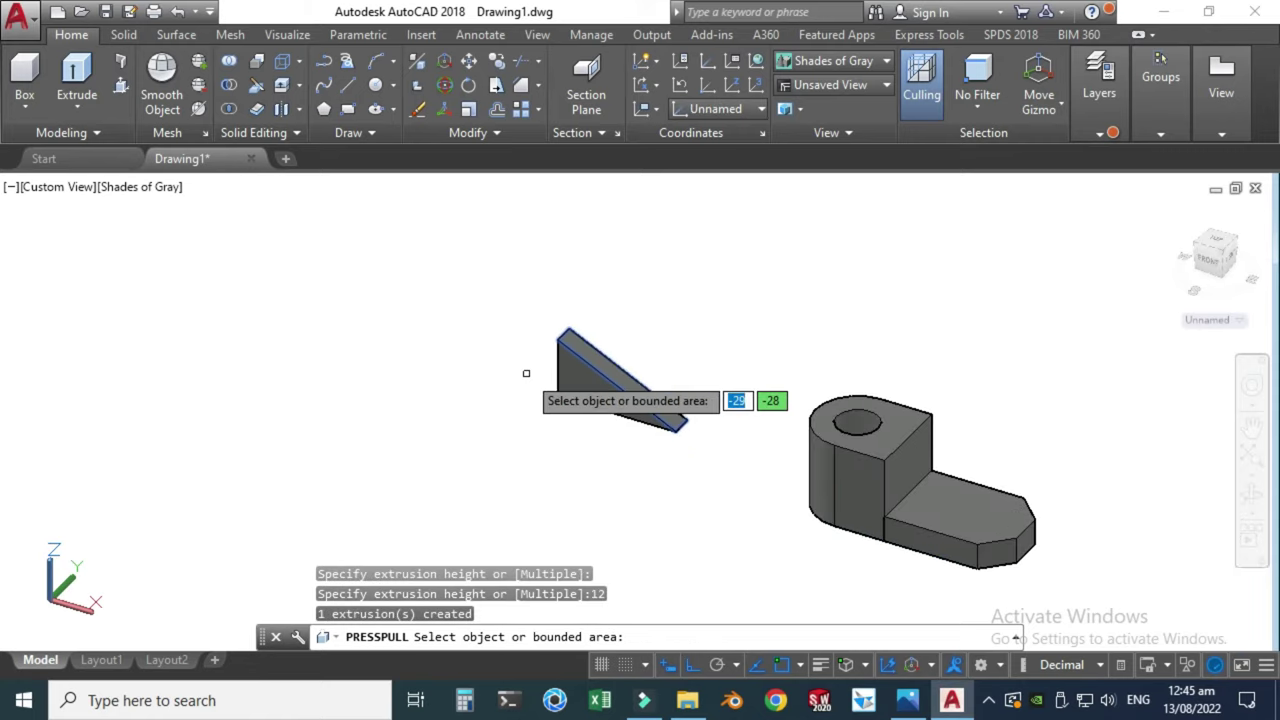
key("Escape")
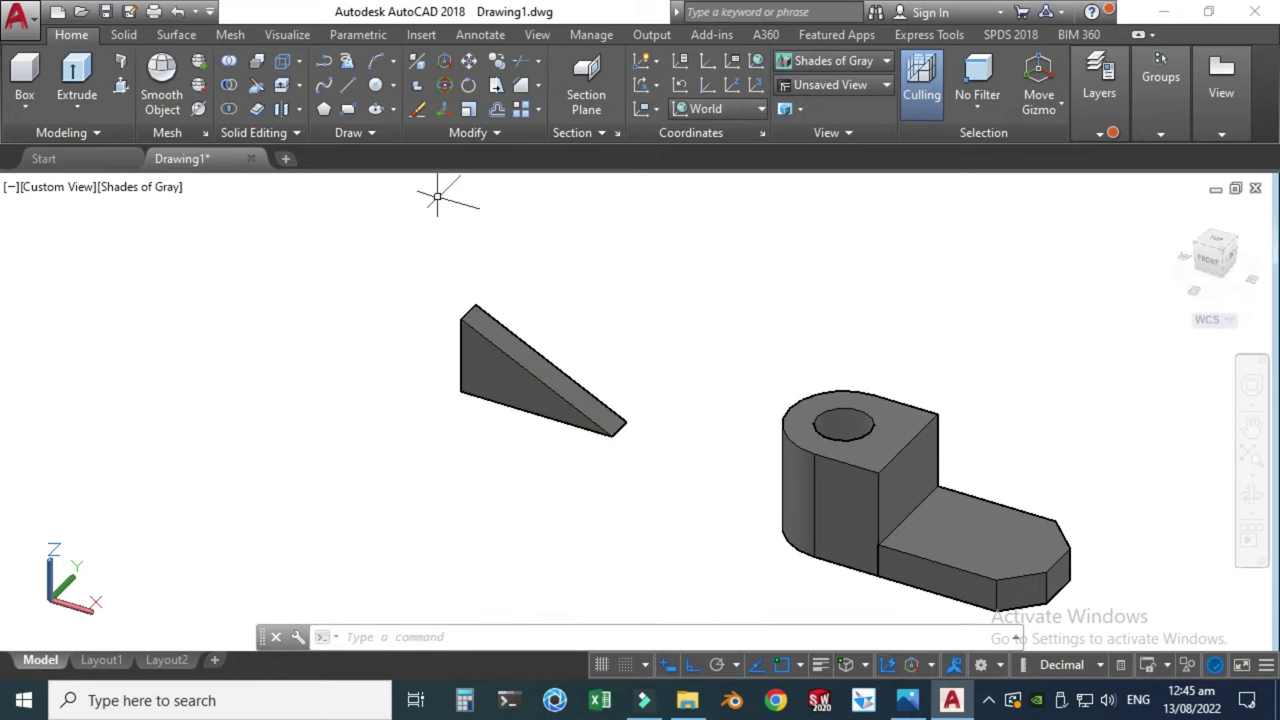
Move the triangular rib from its lower back corner onto the base plate, against the centre of the block's flat face
left_click(626, 489)
left_click(414, 271)
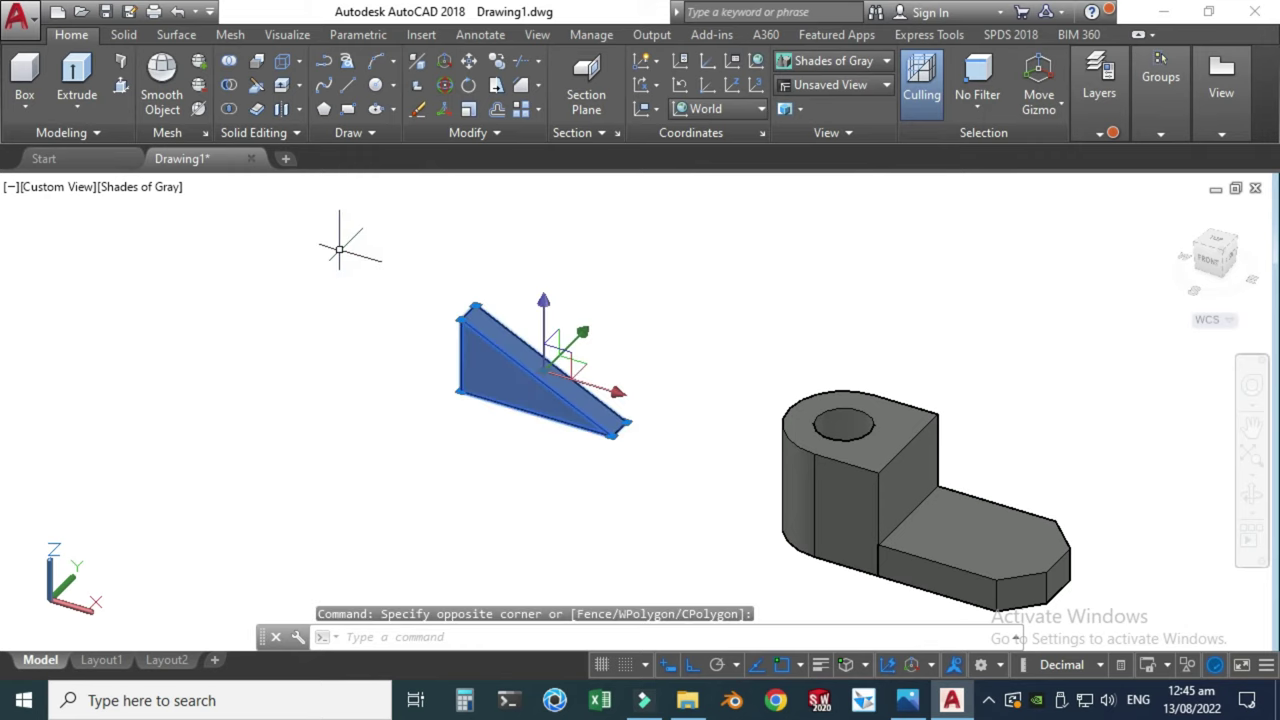
left_click(469, 61)
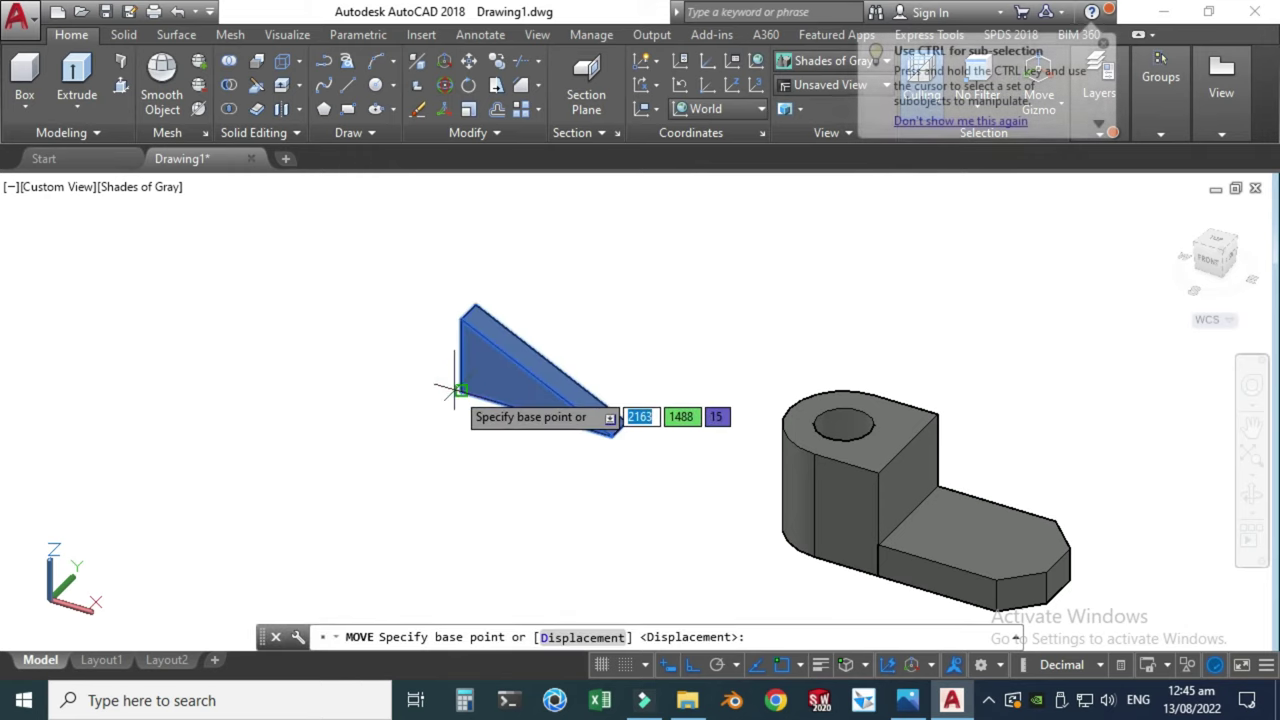
left_click(455, 390)
scroll(943, 489, "up", 3)
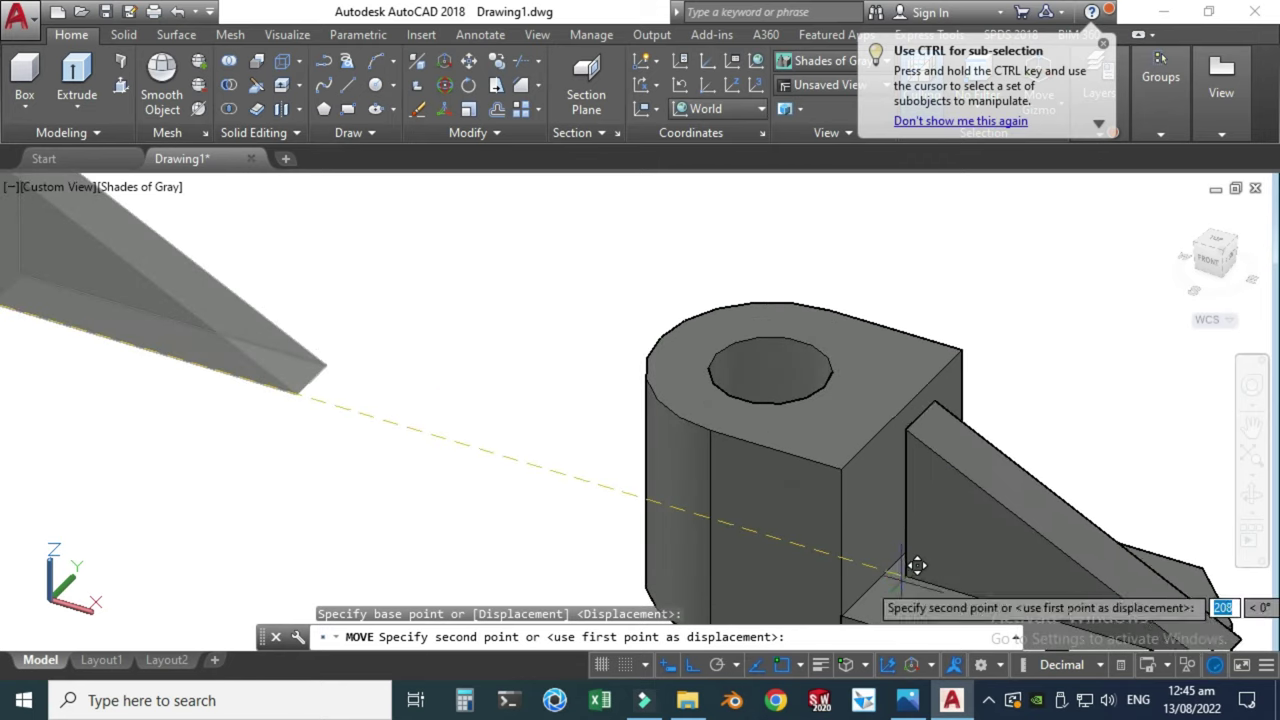
scroll(904, 557, "up", 2)
left_click(894, 545)
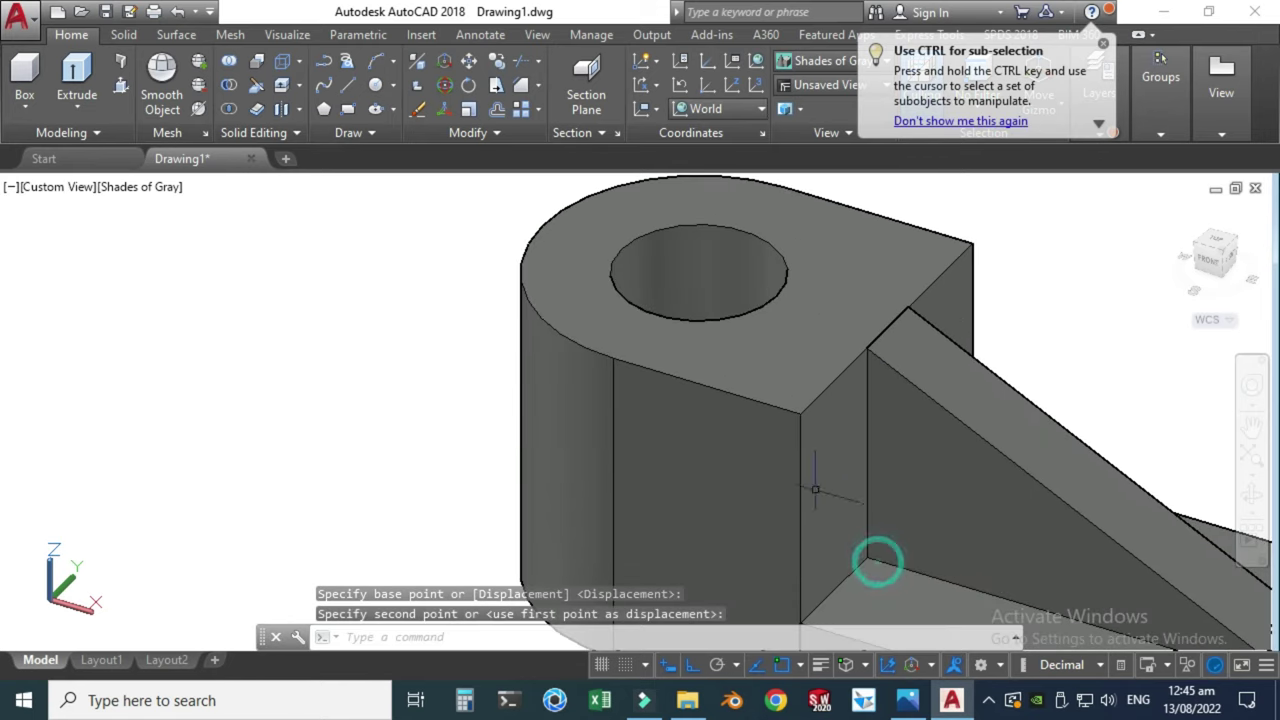
key("Escape")
scroll(894, 548, "down", 2)
scroll(886, 386, "down", 2)
scroll(892, 372, "up", 8)
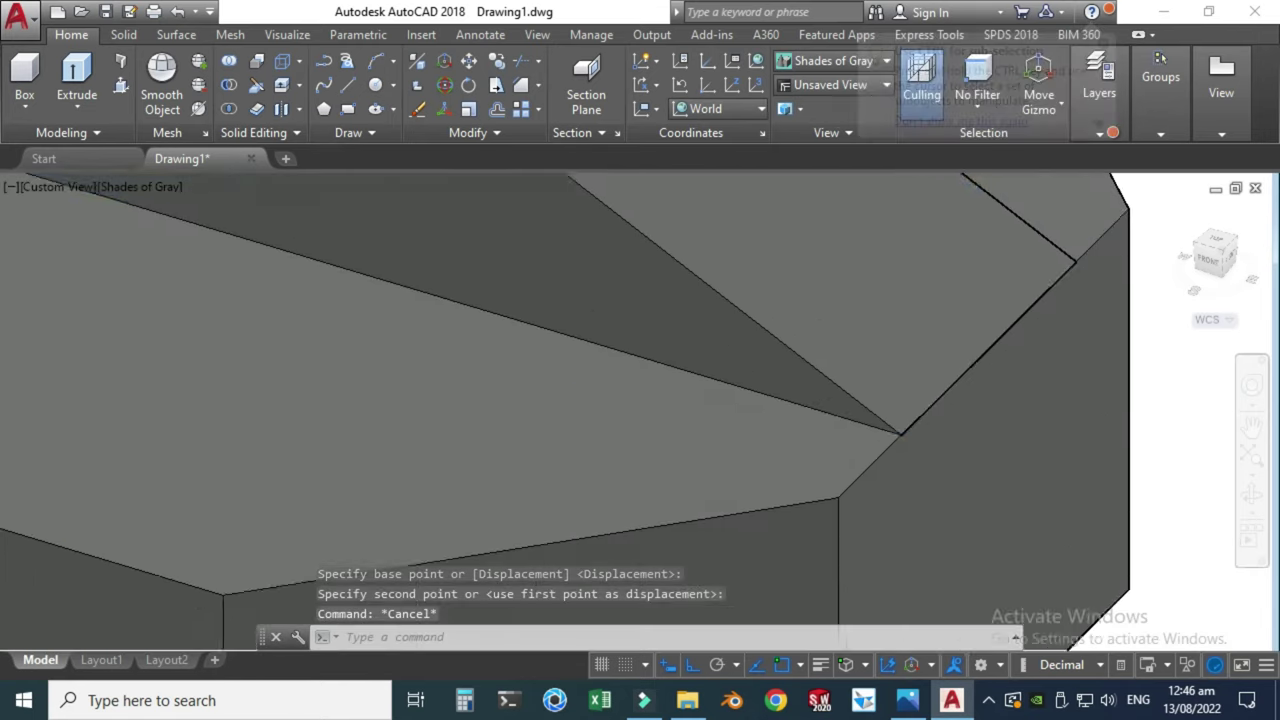
scroll(892, 372, "down", 8)
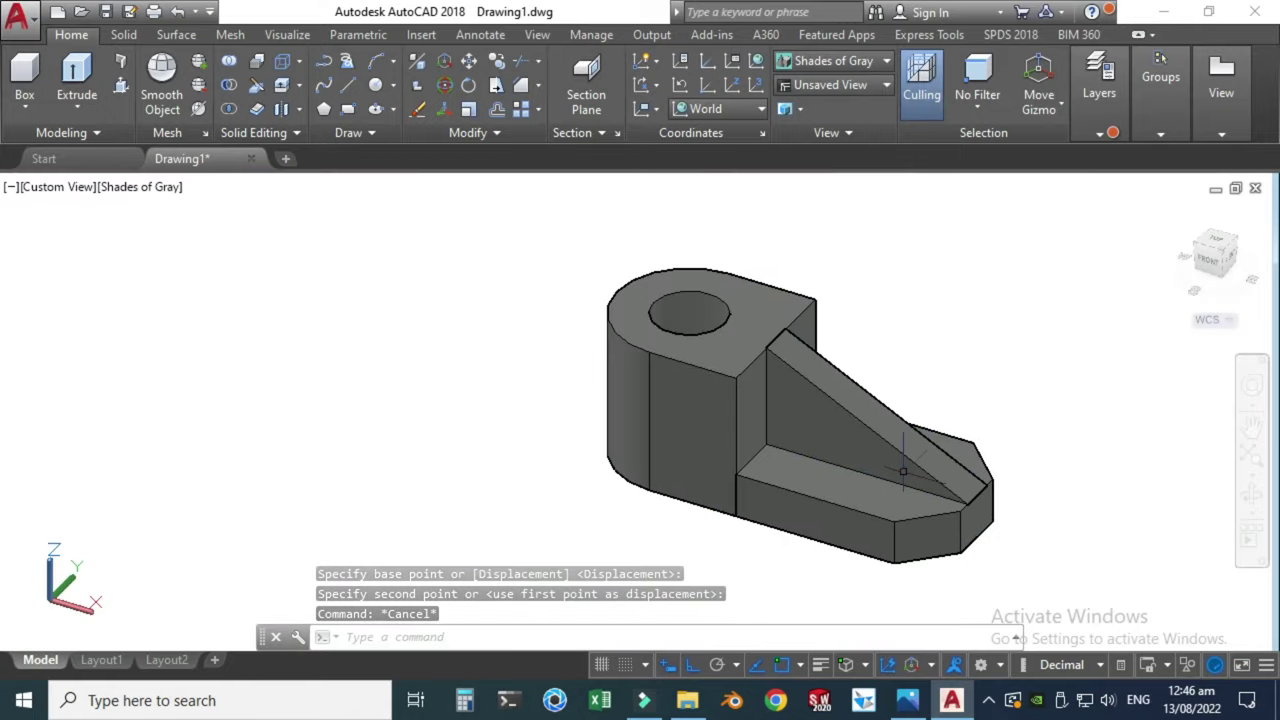
key("Escape")
scroll(938, 374, "down", 1)
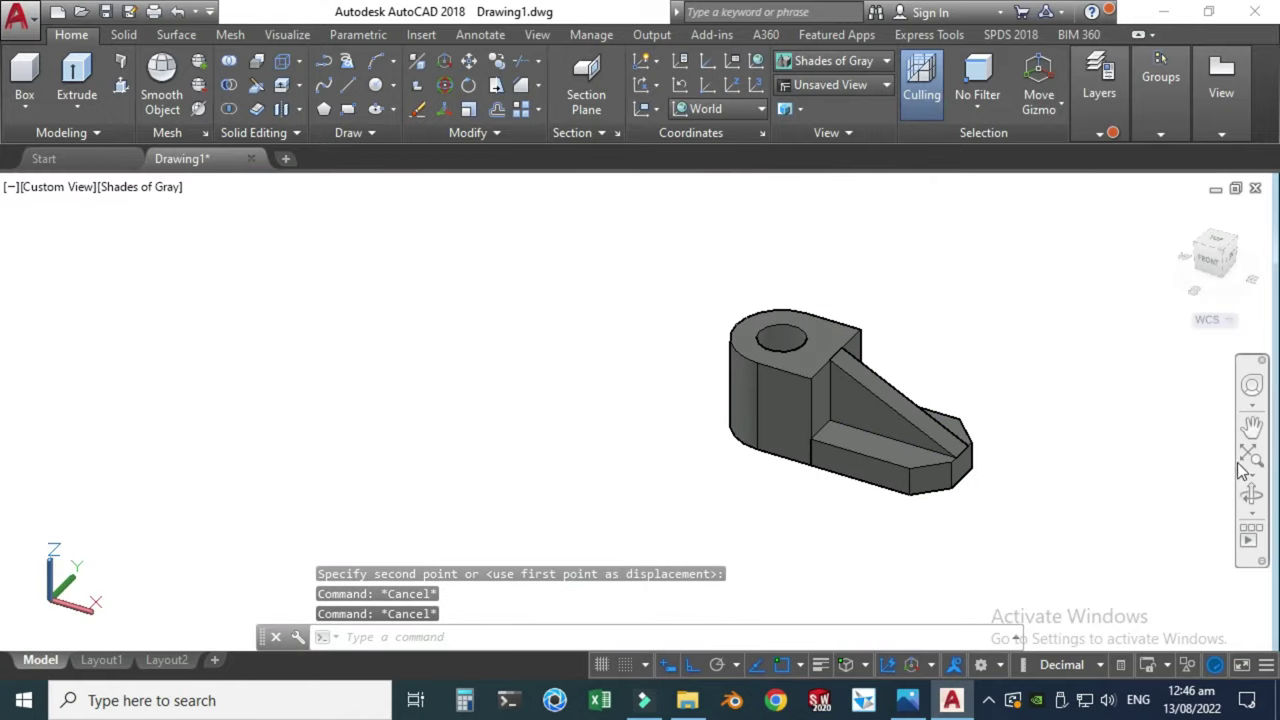
Slide the chamfered base plate away from the block and rib along the X axis
scroll(945, 490, "up", 3)
left_click(780, 415)
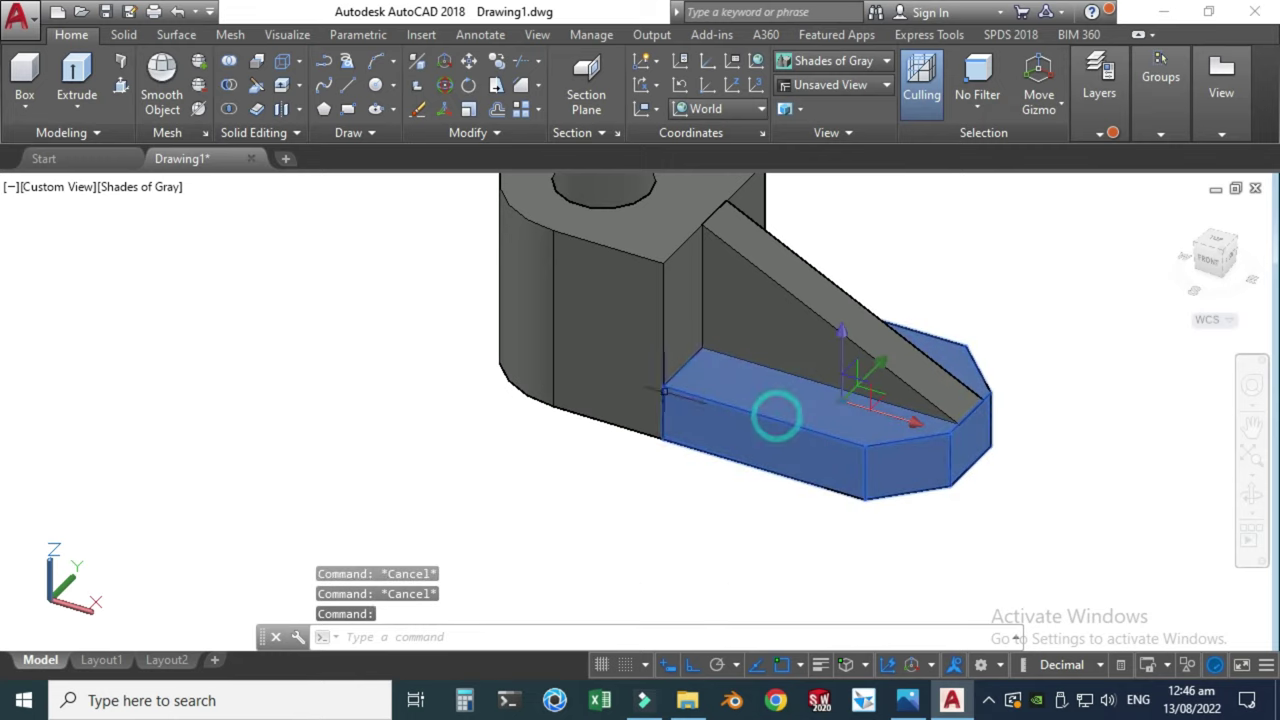
scroll(623, 360, "down", 3)
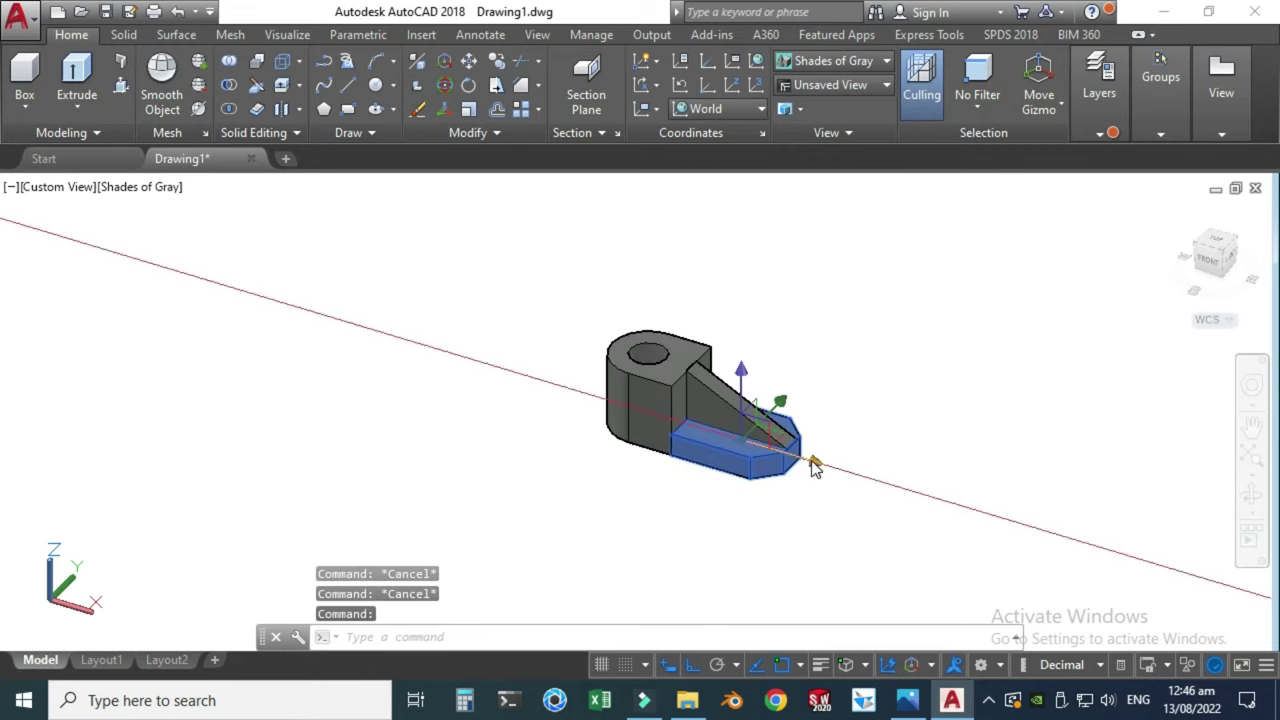
left_click(814, 458)
left_click(905, 495)
key("Escape")
Try raising the holed block along the Z axis, and undo both the block and base plate moves
left_click(668, 413)
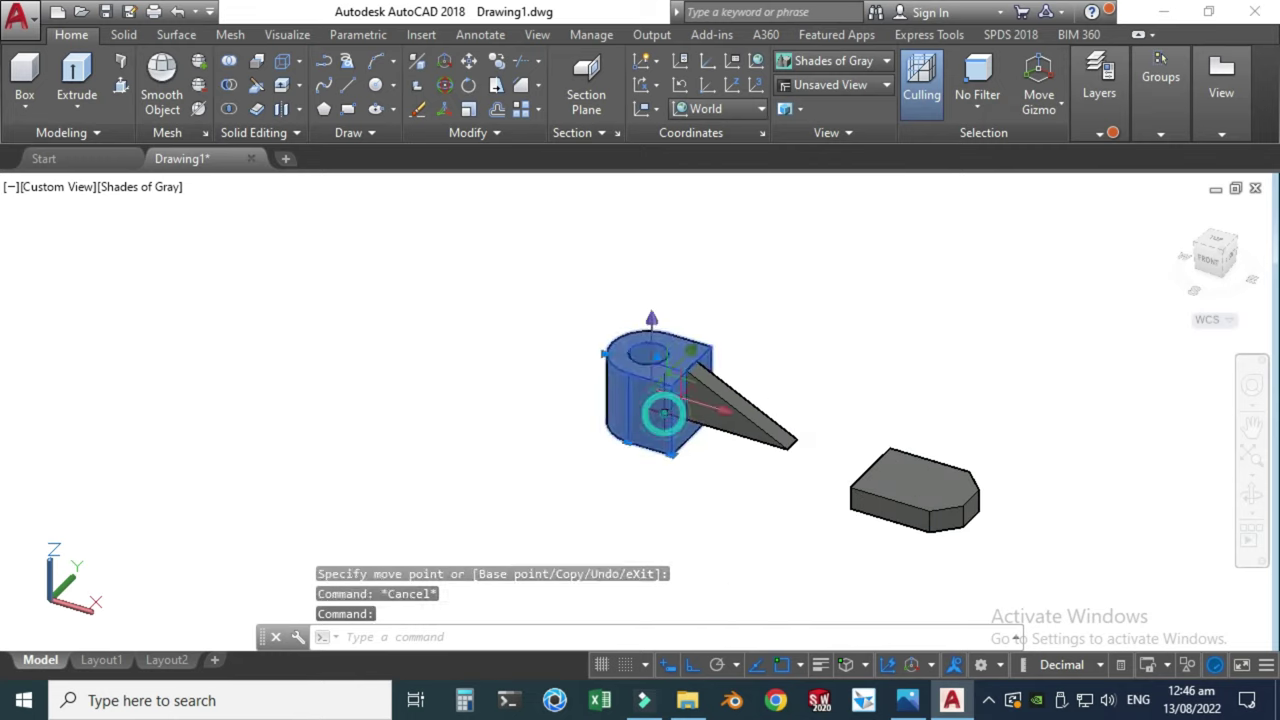
left_click(651, 320)
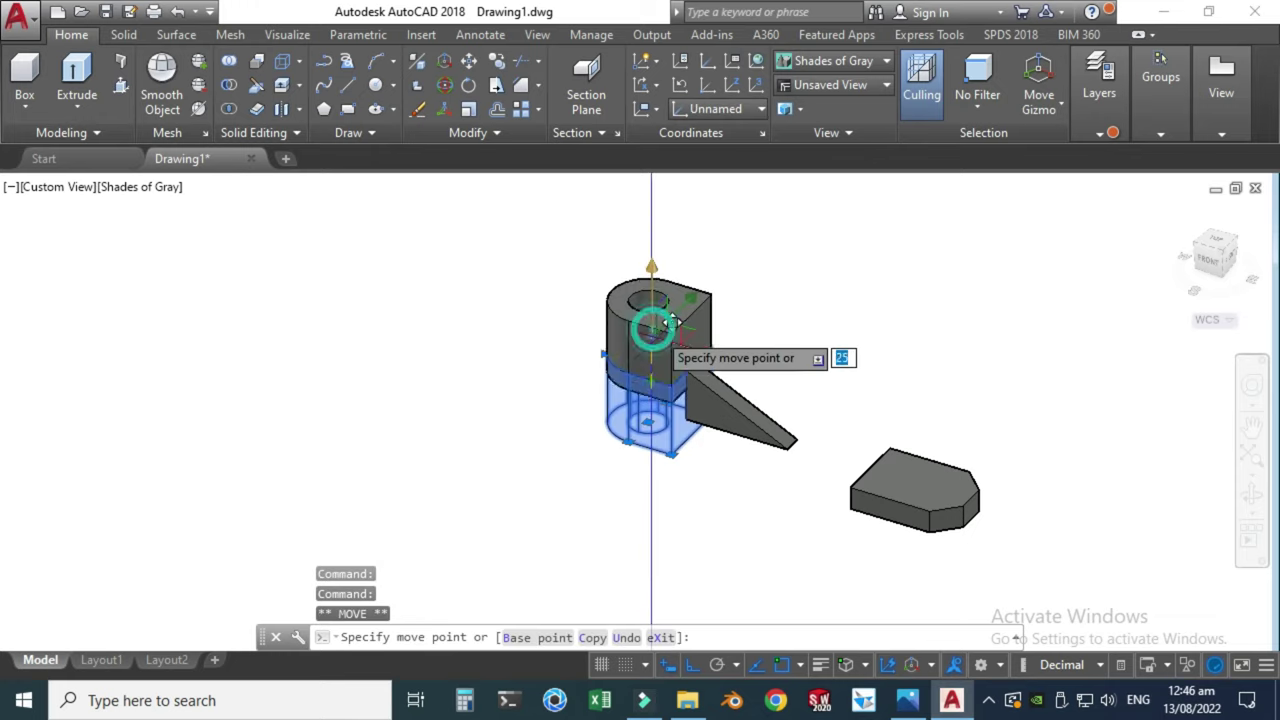
left_click(652, 225)
key("Escape")
left_click(718, 420)
key("ctrl+z")
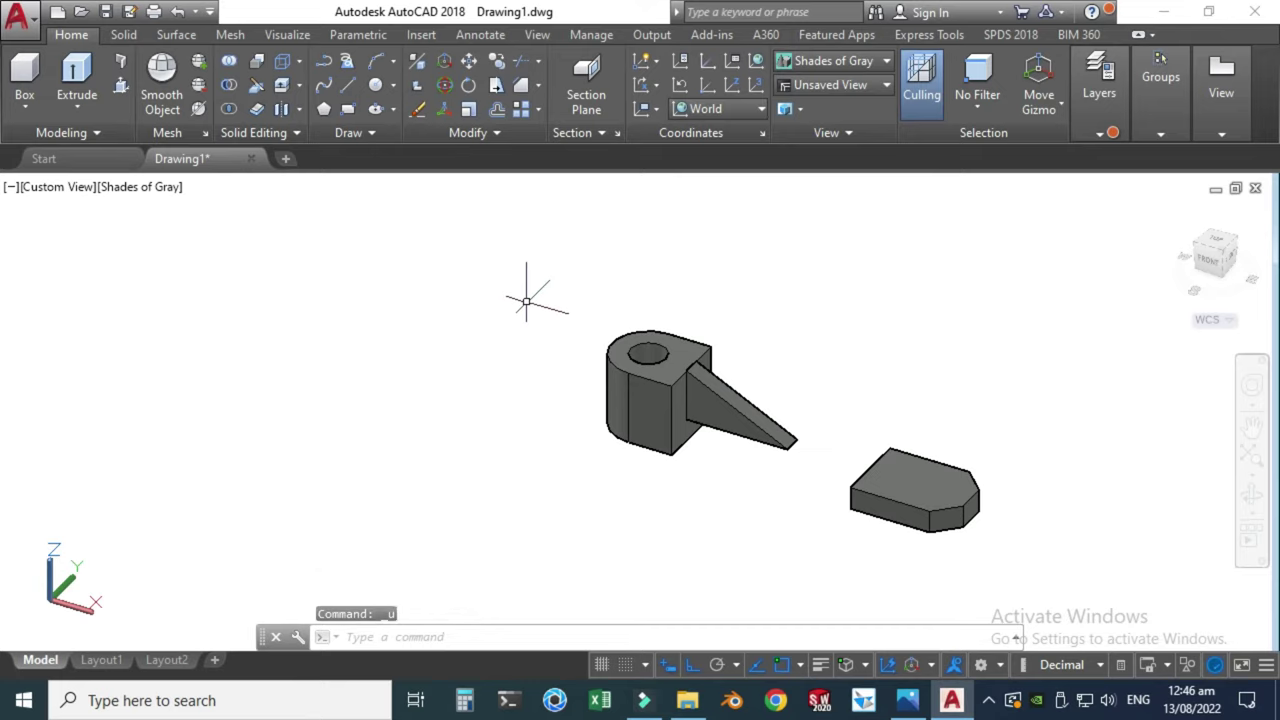
key("ctrl+z")
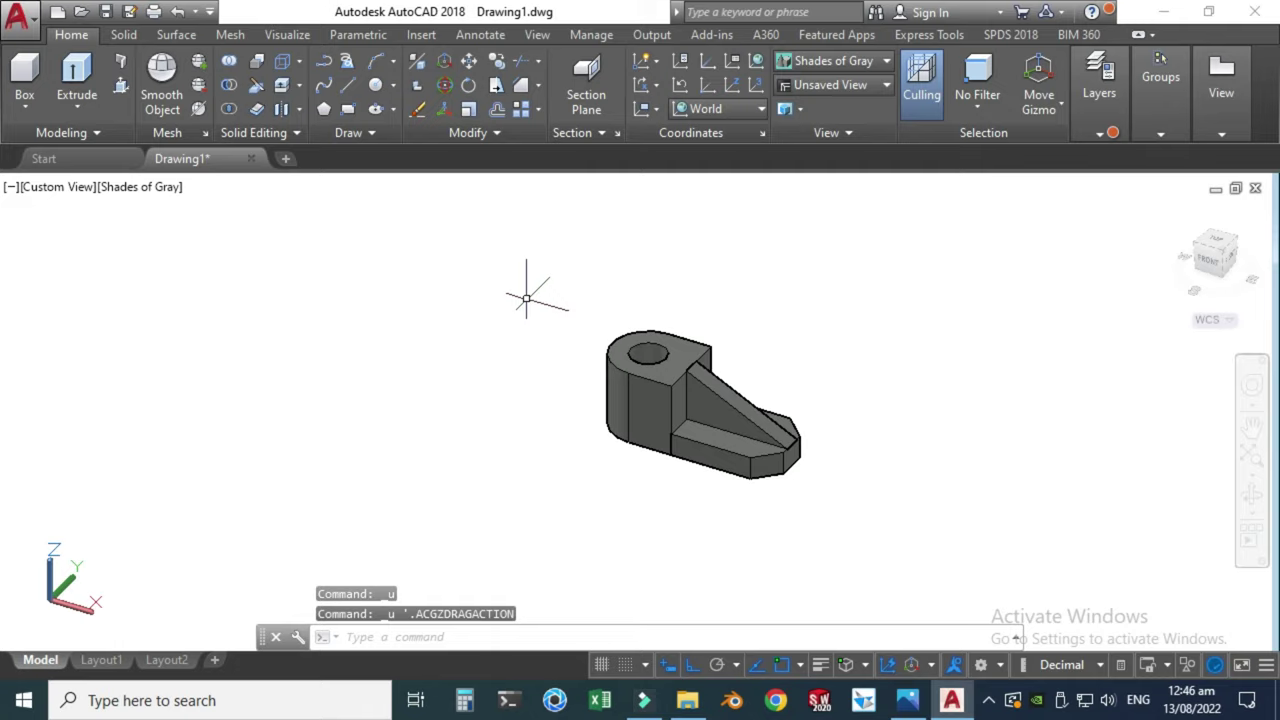
Union the holed block, chamfered base plate and triangular rib into one solid
scroll(693, 349, "up", 2)
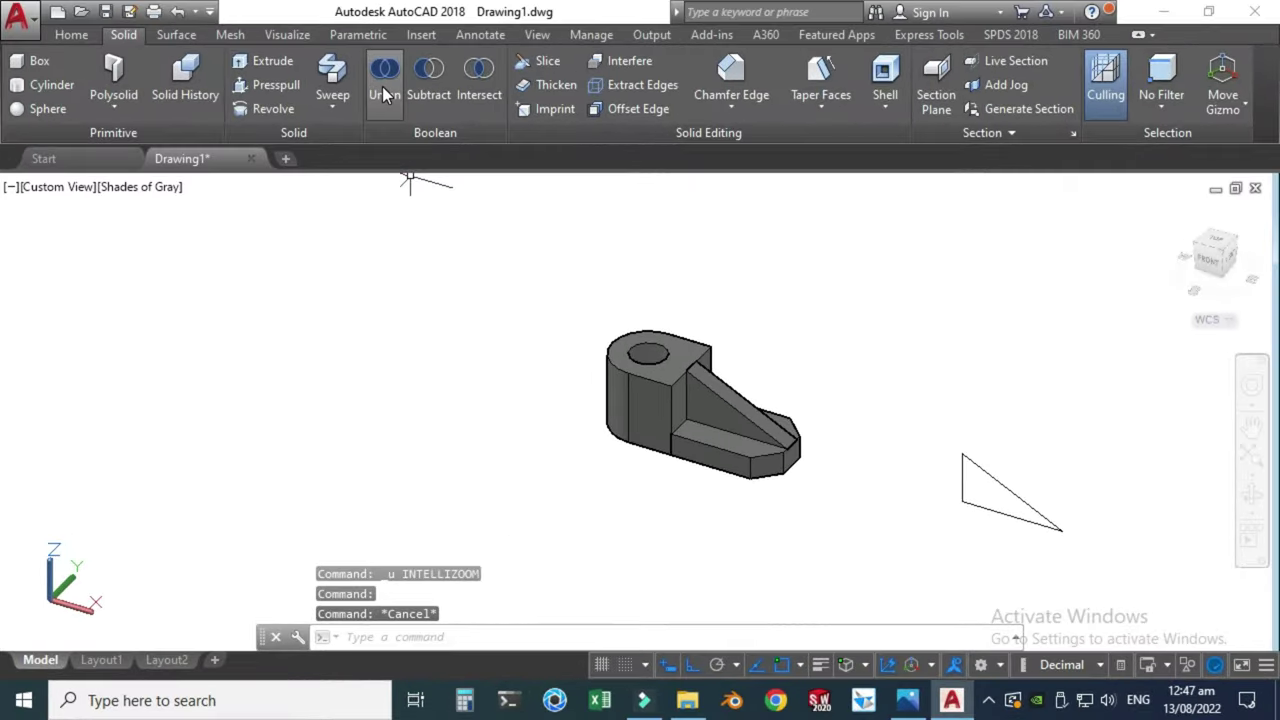
left_click(366, 106)
scroll(487, 259, "up", 2)
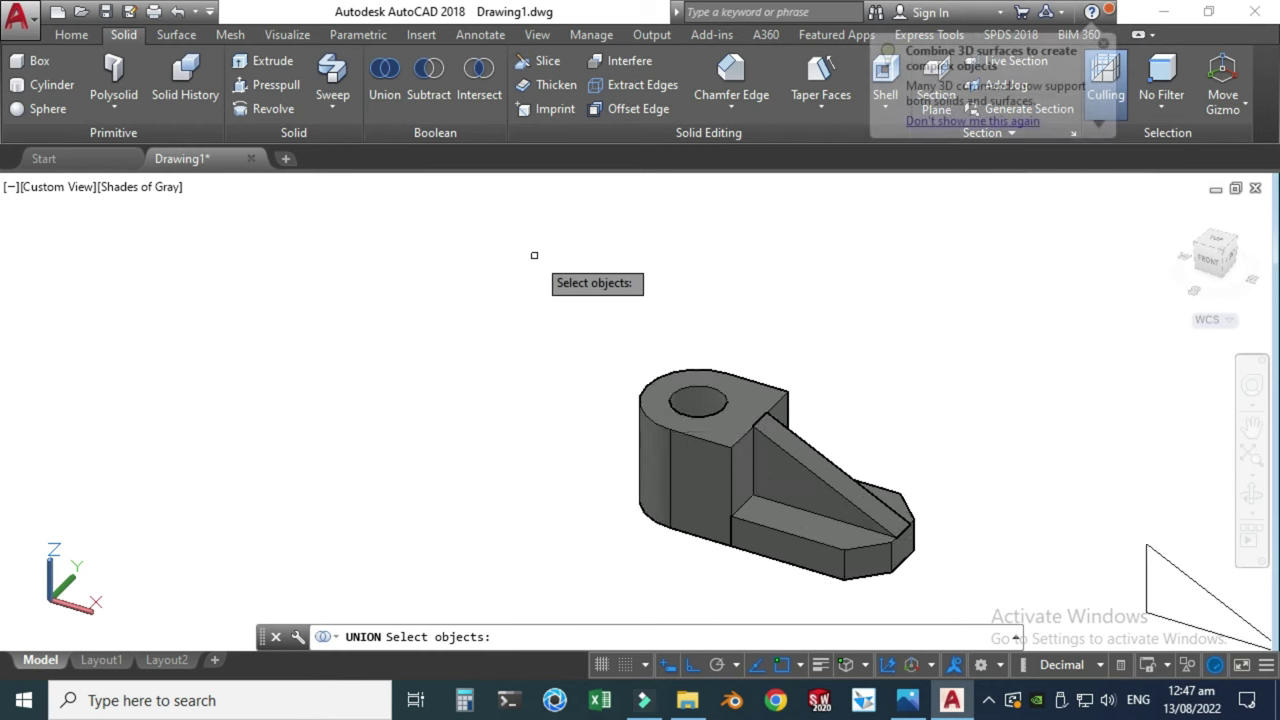
left_click(665, 423)
left_click(785, 545)
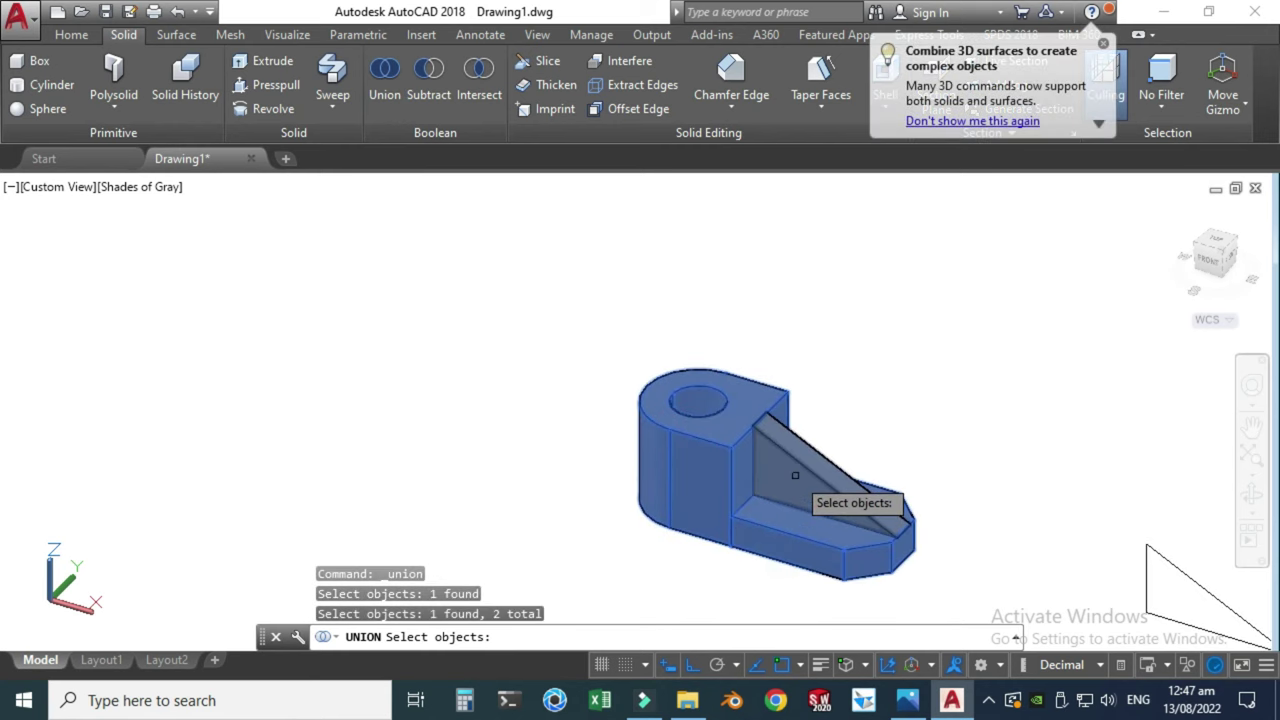
left_click(795, 472)
key("Return")
scroll(623, 343, "down", 2)
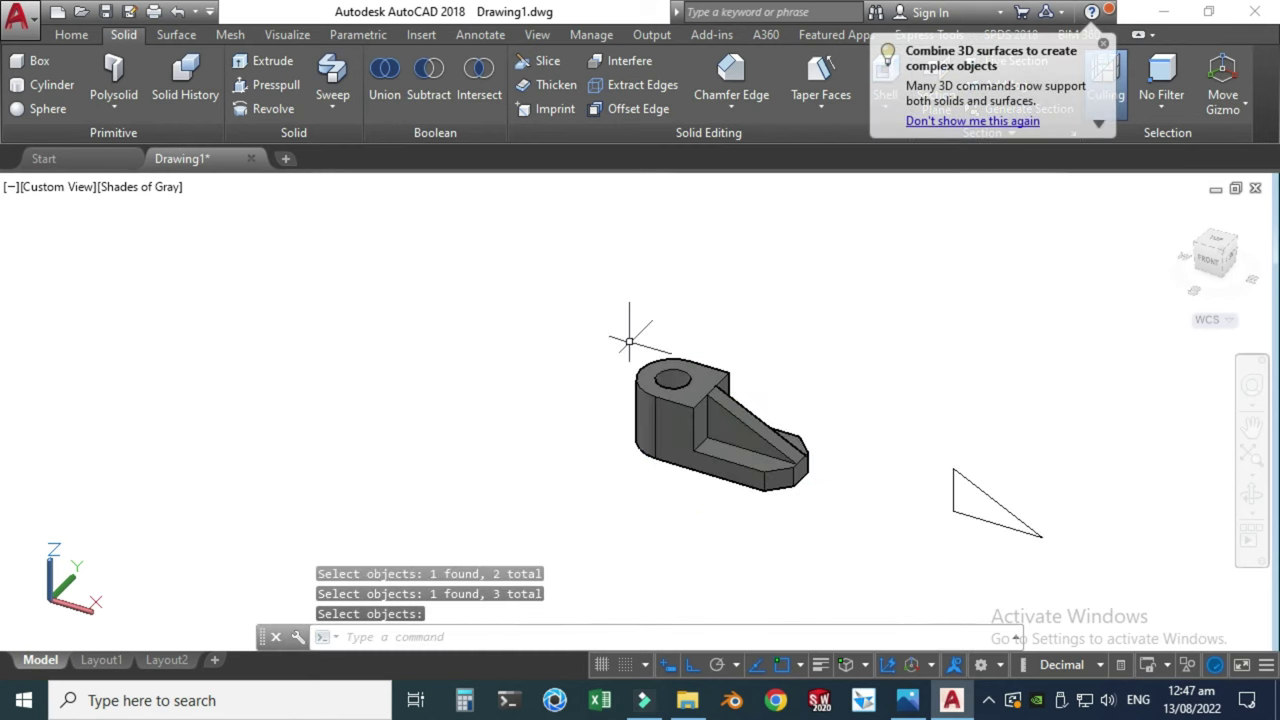
scroll(586, 343, "up", 2)
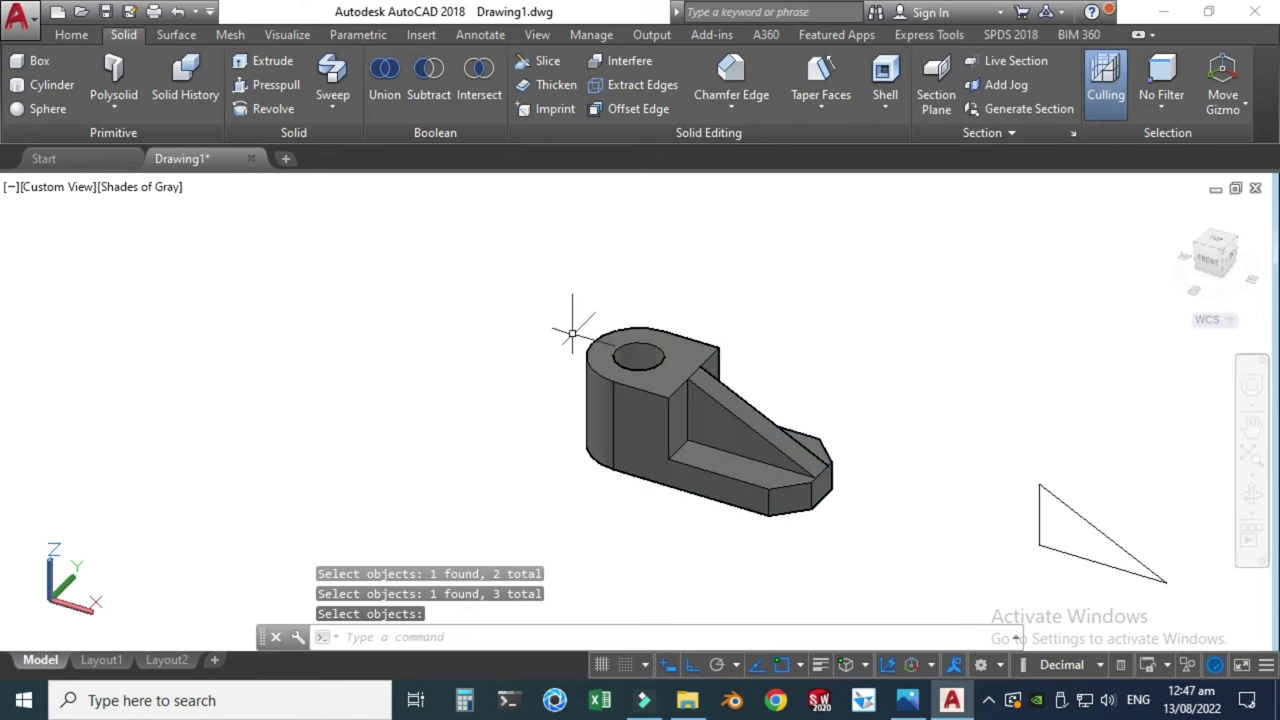
key("Escape")
Reposition the united bracket along the X axis, clear of the leftover triangular profile
left_click(603, 378)
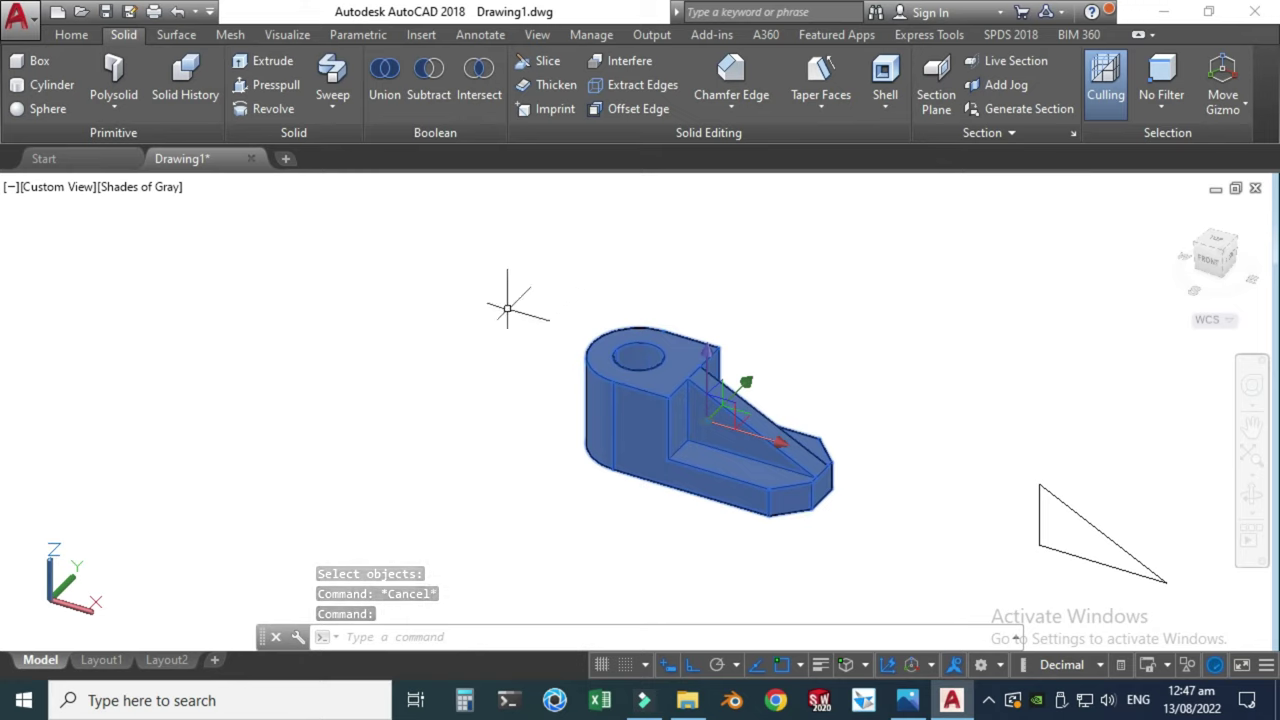
left_click(784, 457)
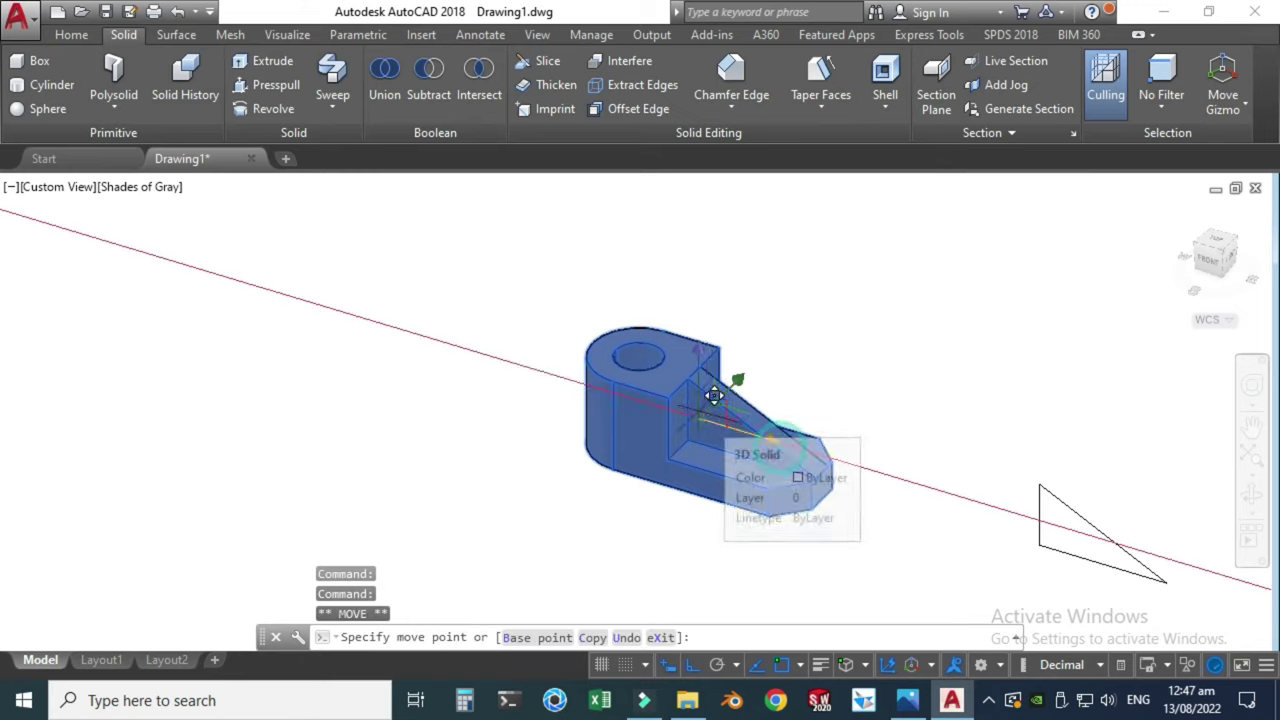
left_click(393, 376)
scroll(712, 440, "down", 3)
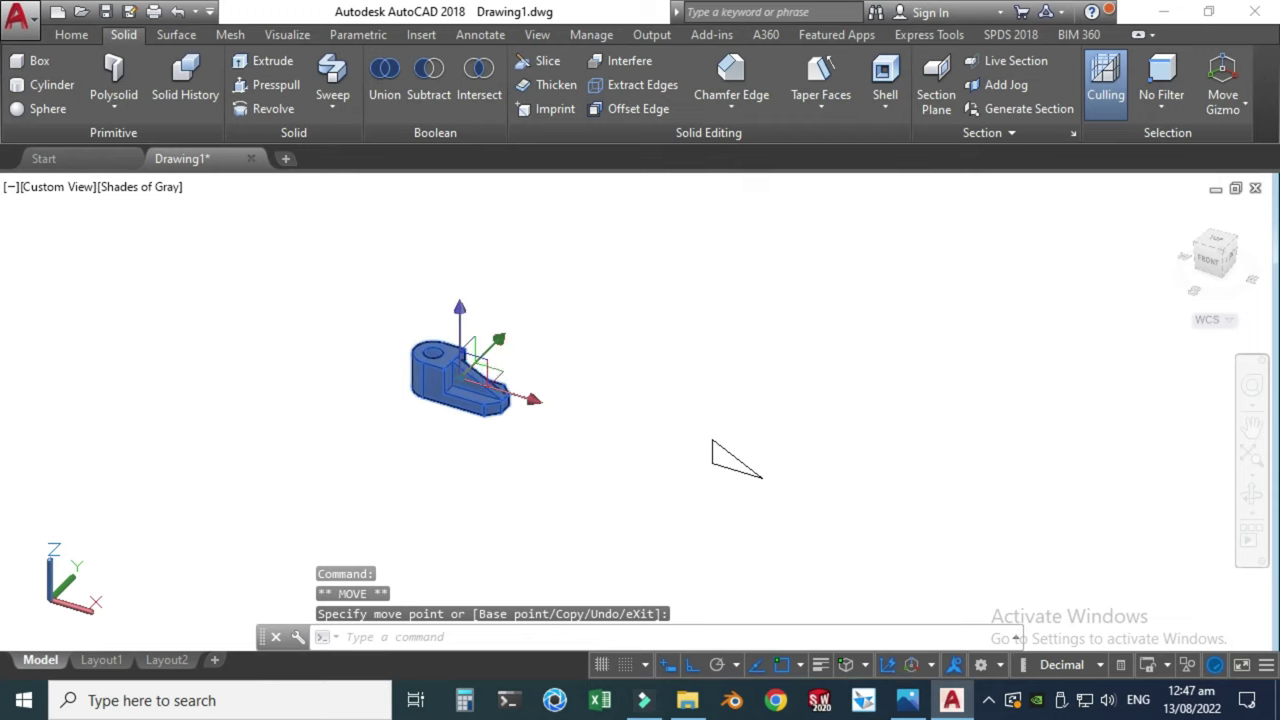
scroll(500, 328, "up", 3)
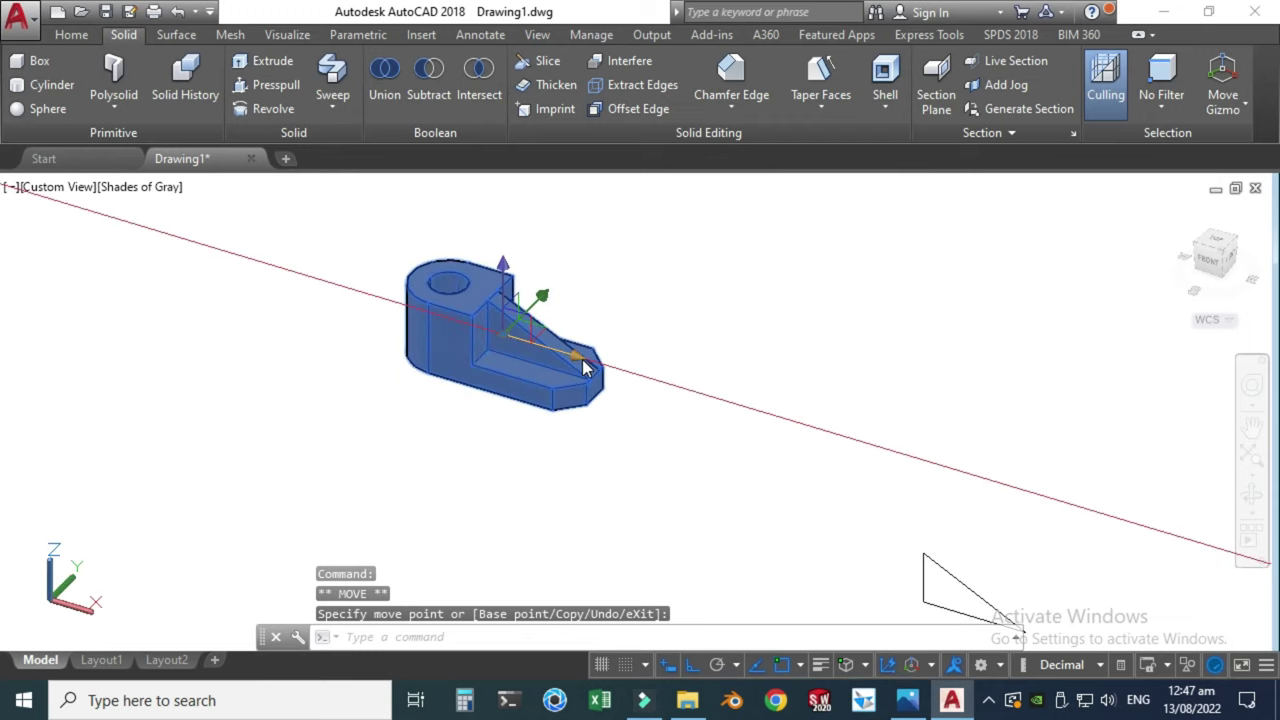
left_click(695, 415)
key("Escape")
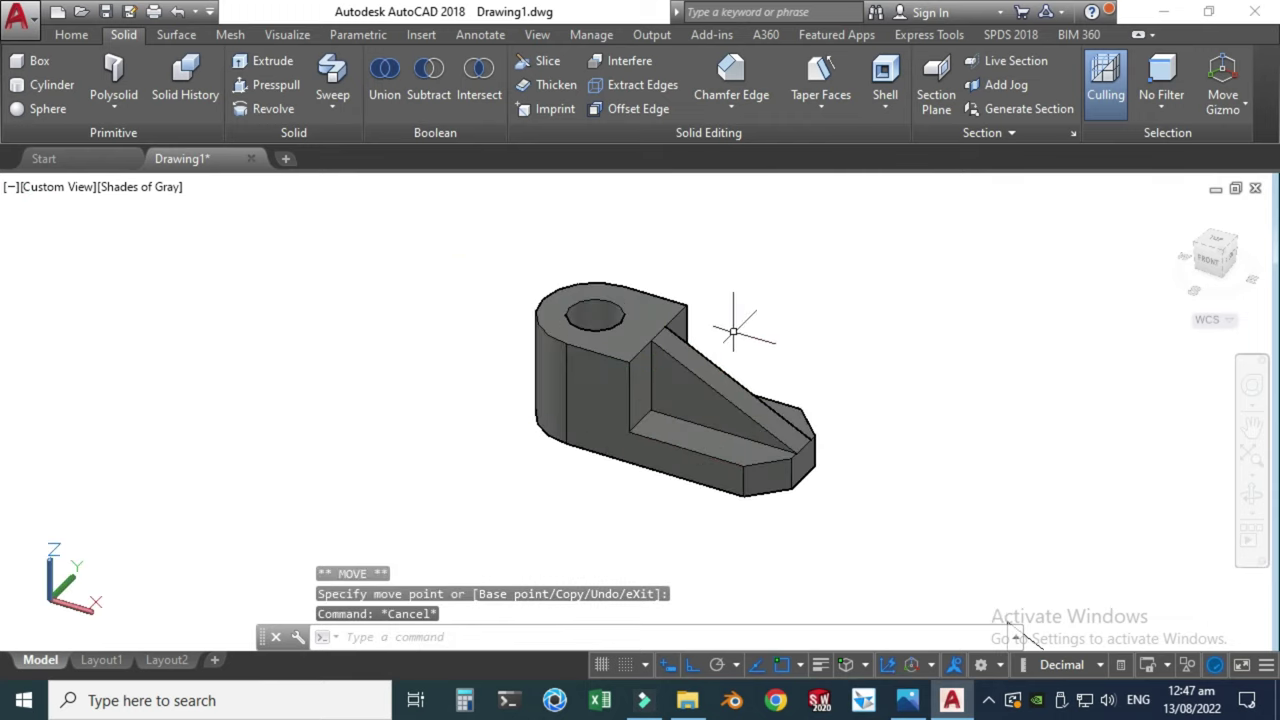
Compare the bracket's top view in AutoCAD with the practice exercise image in the photo viewer
left_click(907, 700)
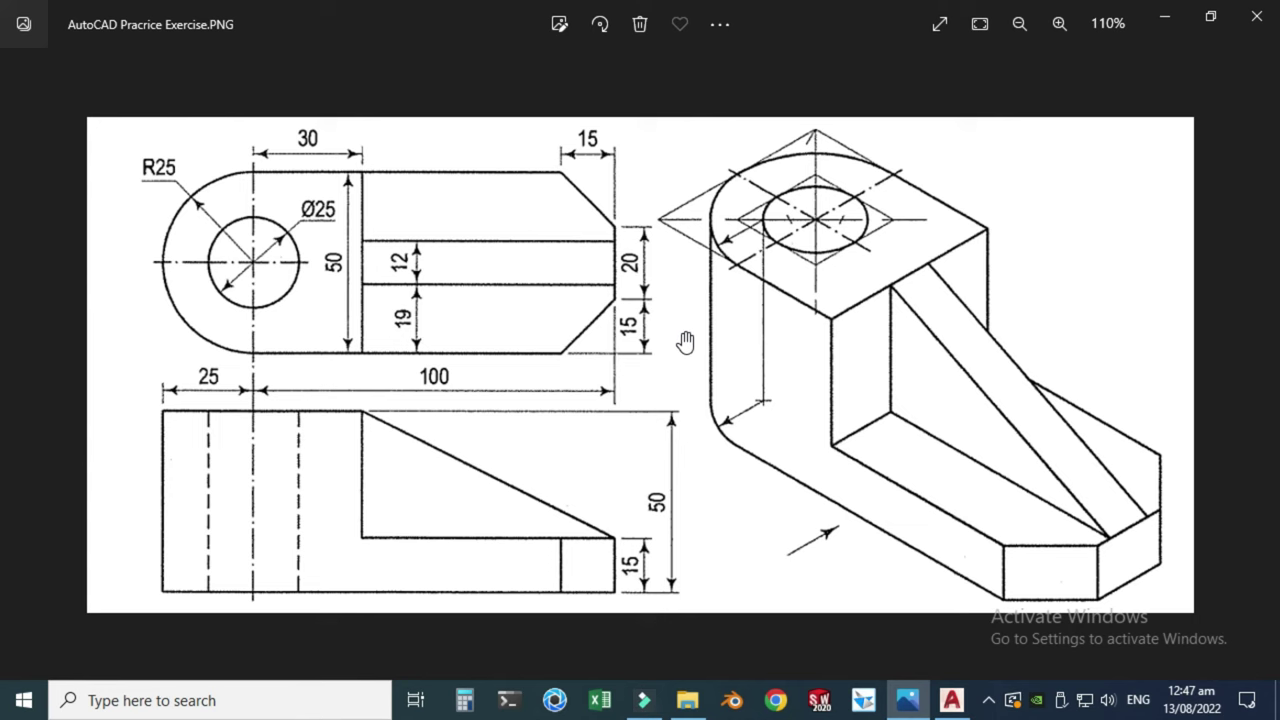
left_click(1165, 16)
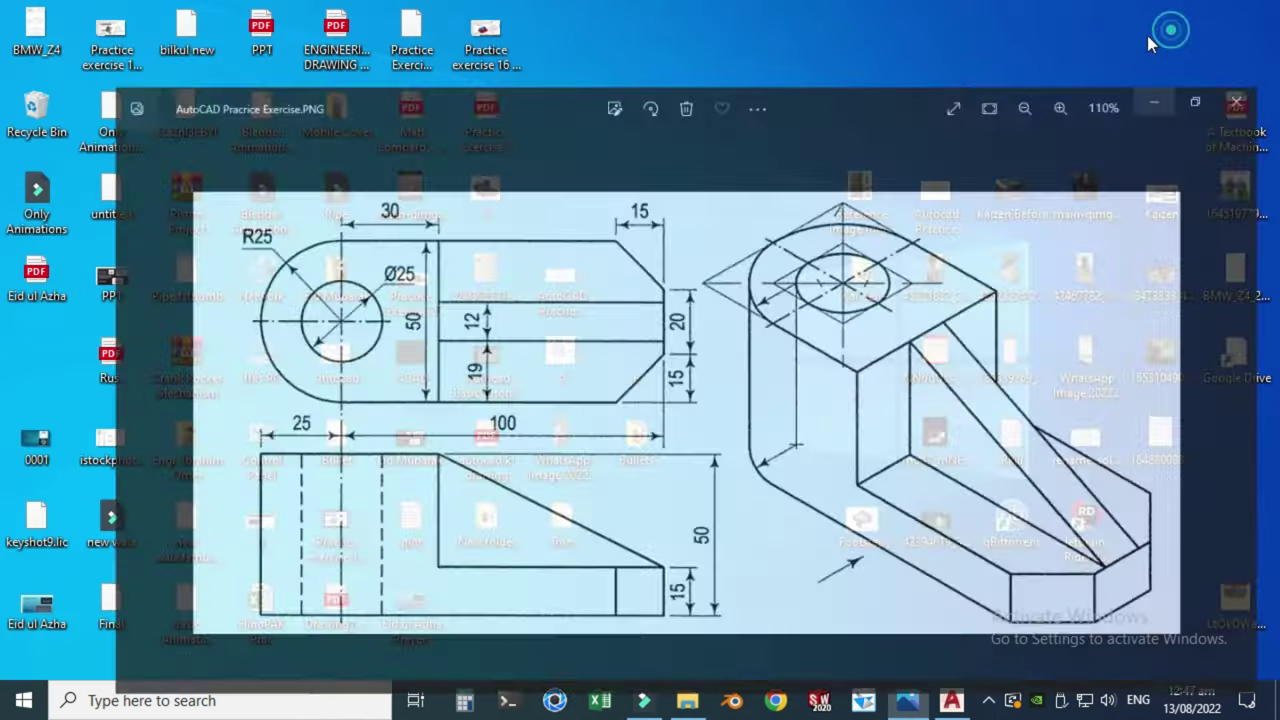
left_click(951, 700)
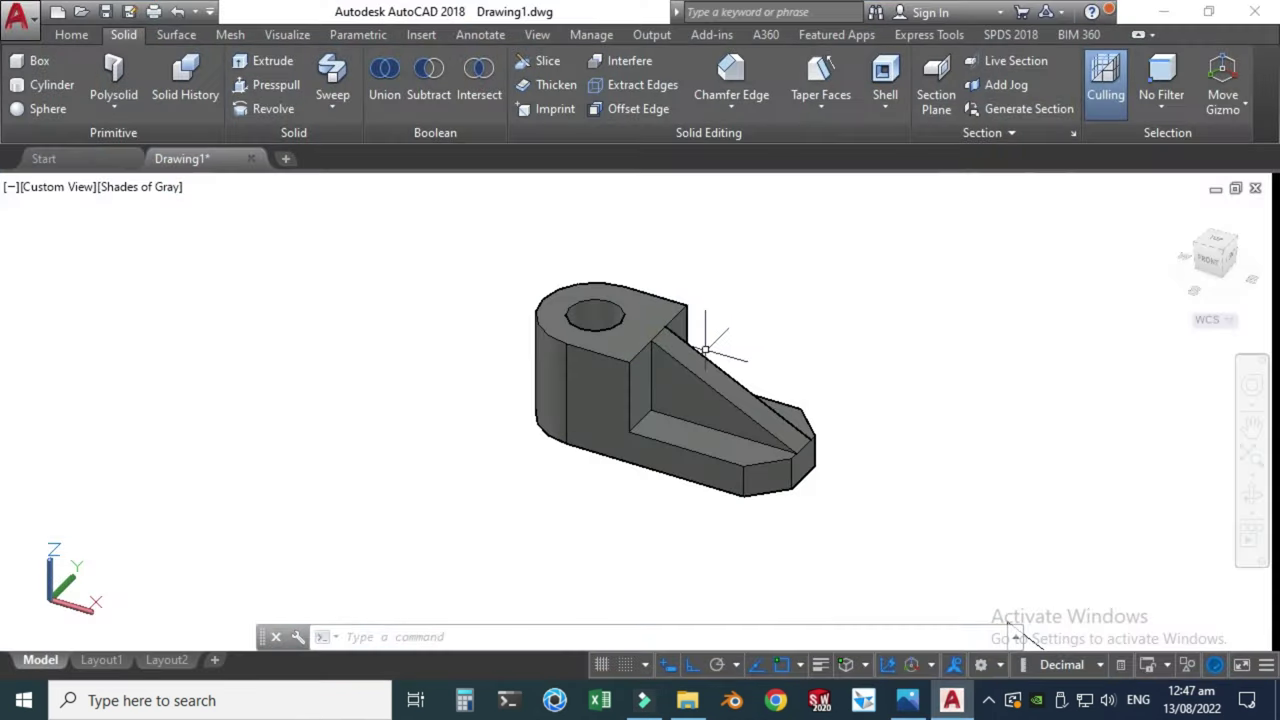
left_click(1216, 246)
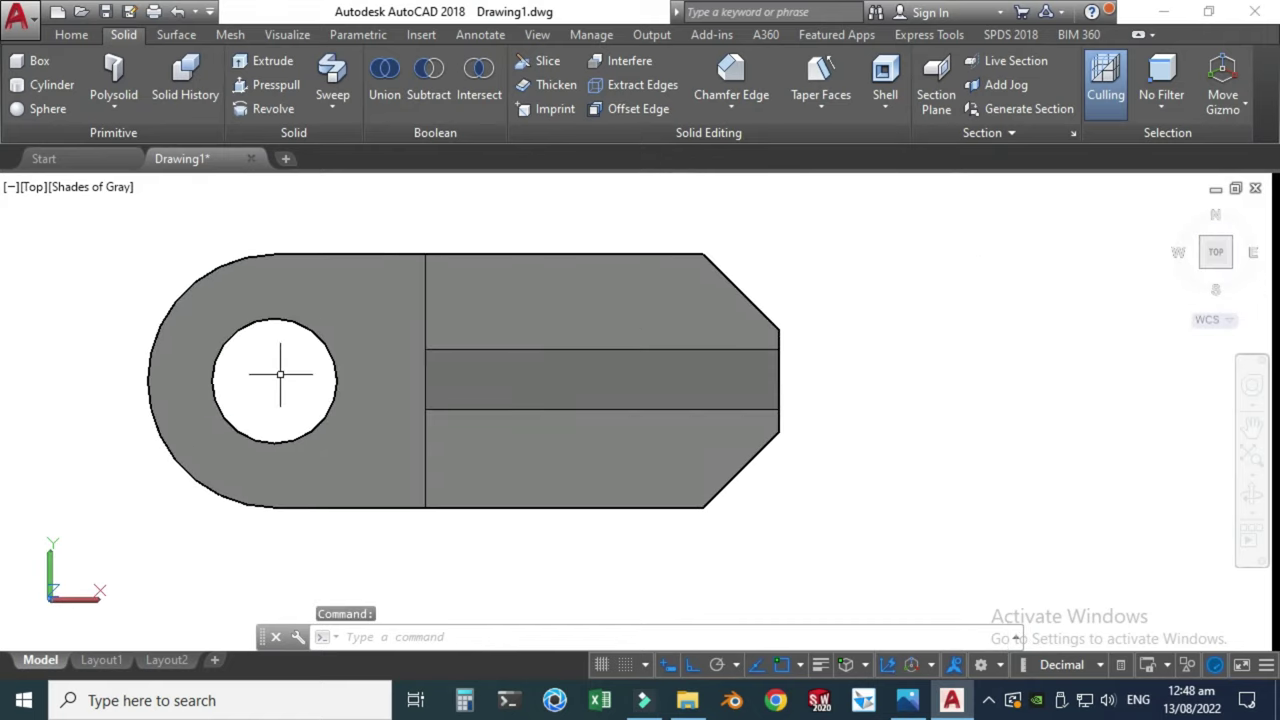
left_click(907, 700)
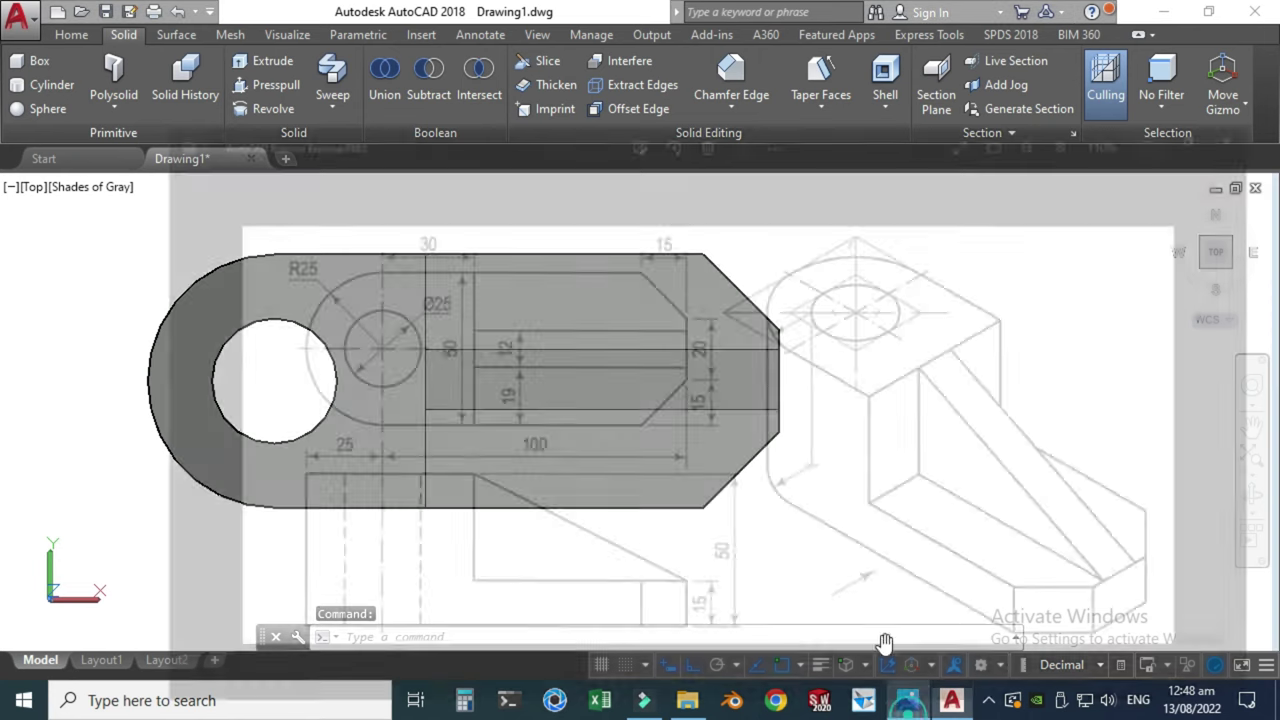
left_click(951, 700)
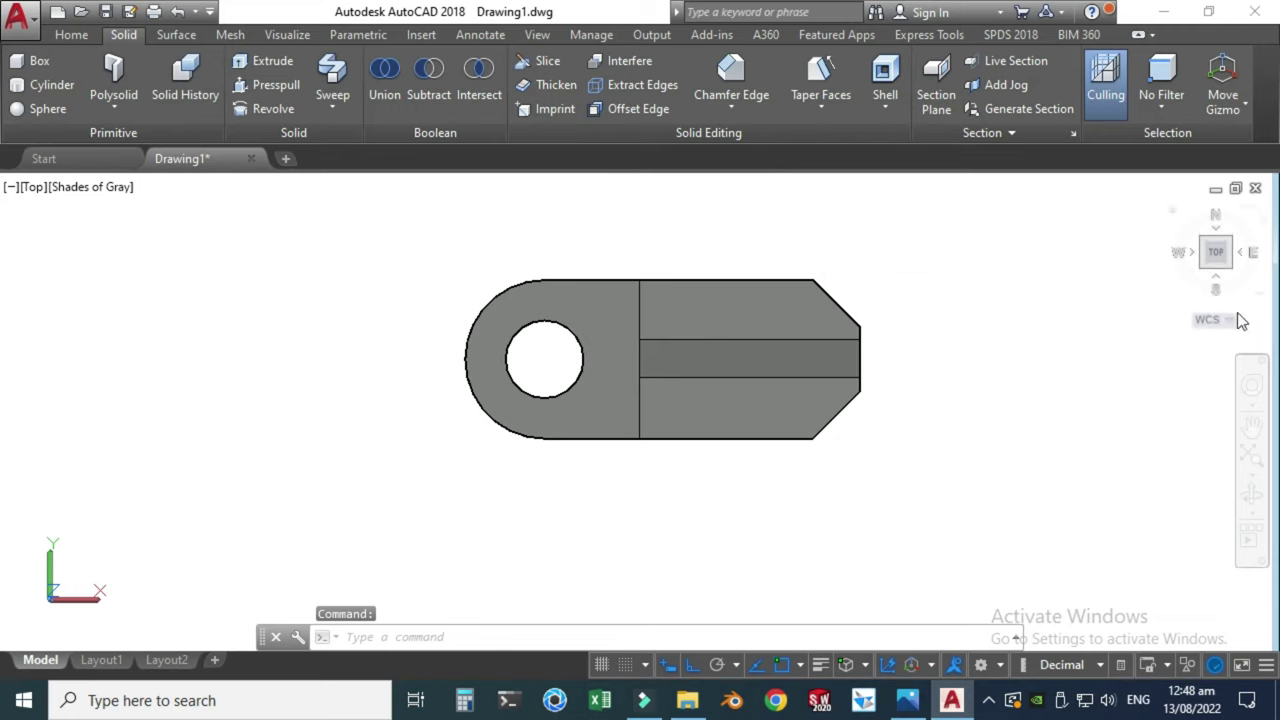
Orient the model to the front view and erase the leftover triangular profile beside the bracket
left_click(1254, 513)
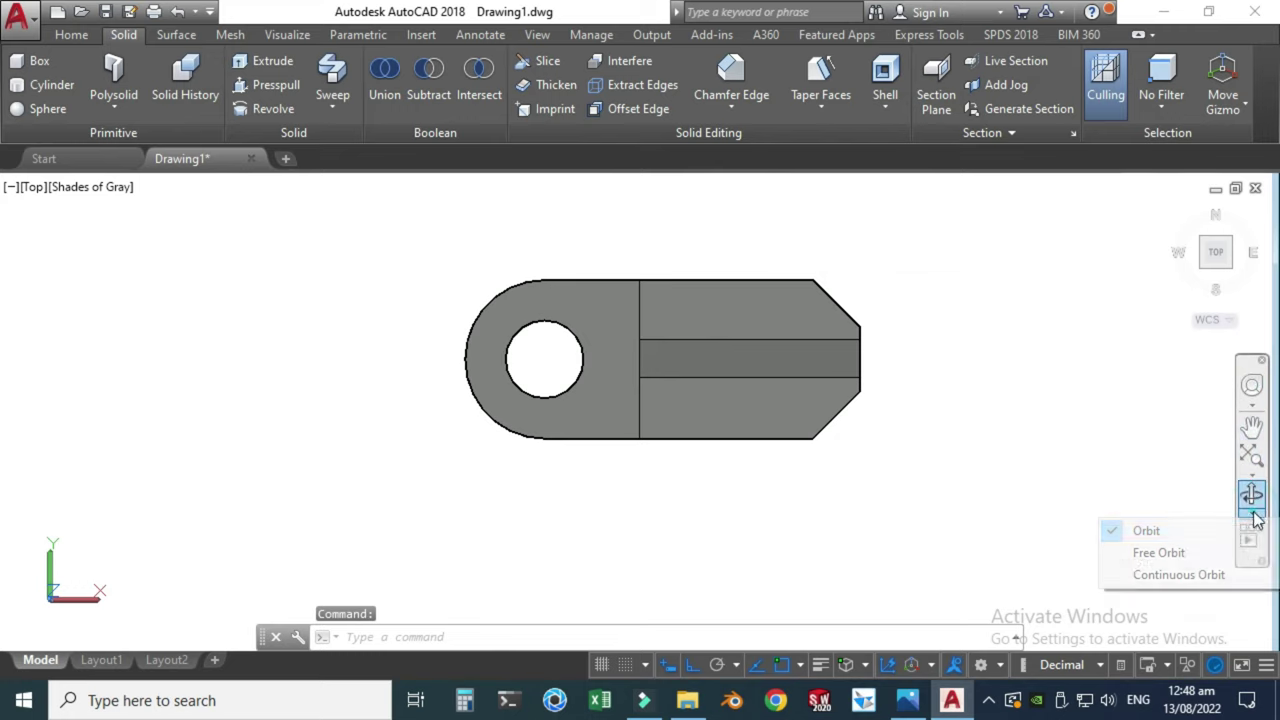
left_click(1160, 531)
left_click_drag(790, 502, 824, 343)
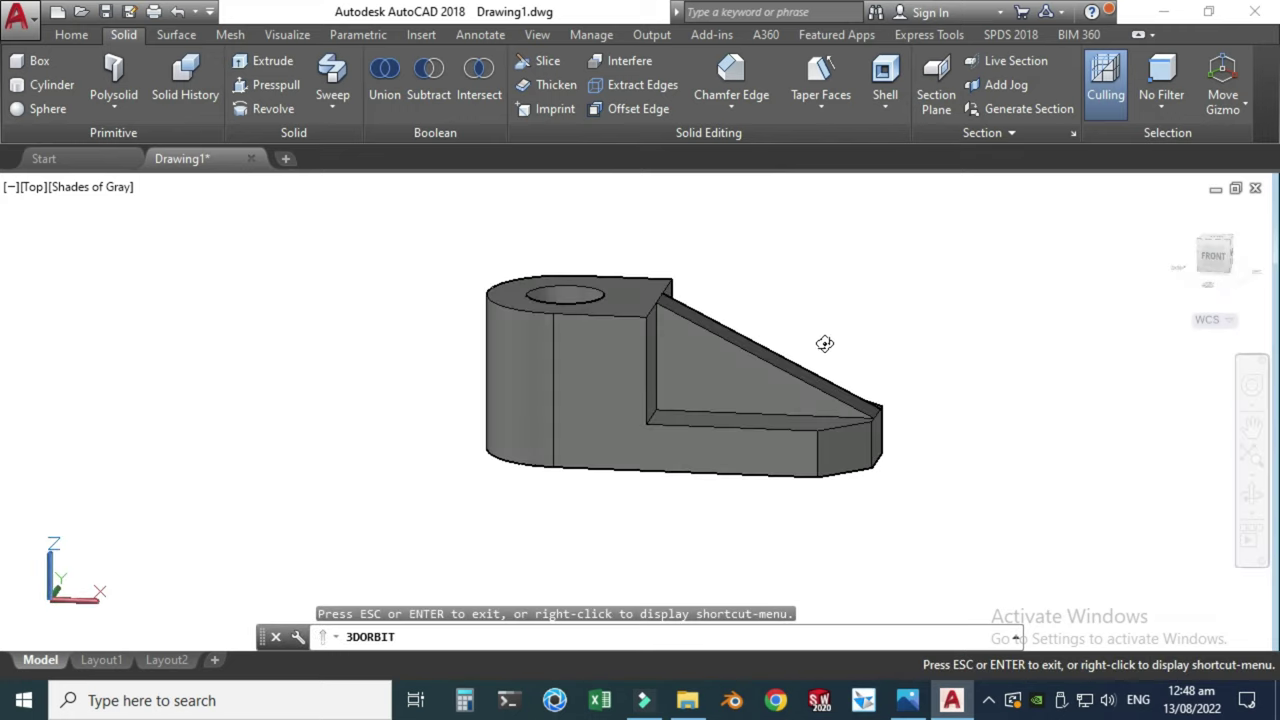
key("Escape")
left_click(1214, 256)
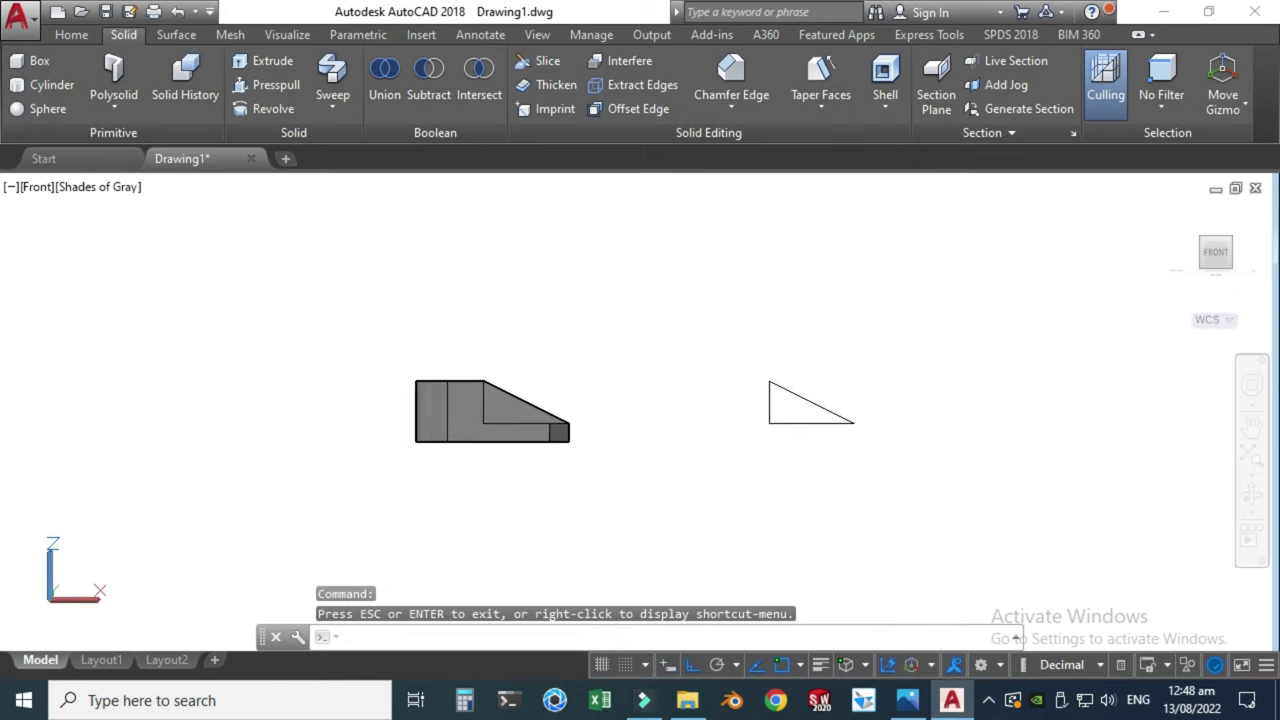
left_click(971, 423)
left_click(786, 294)
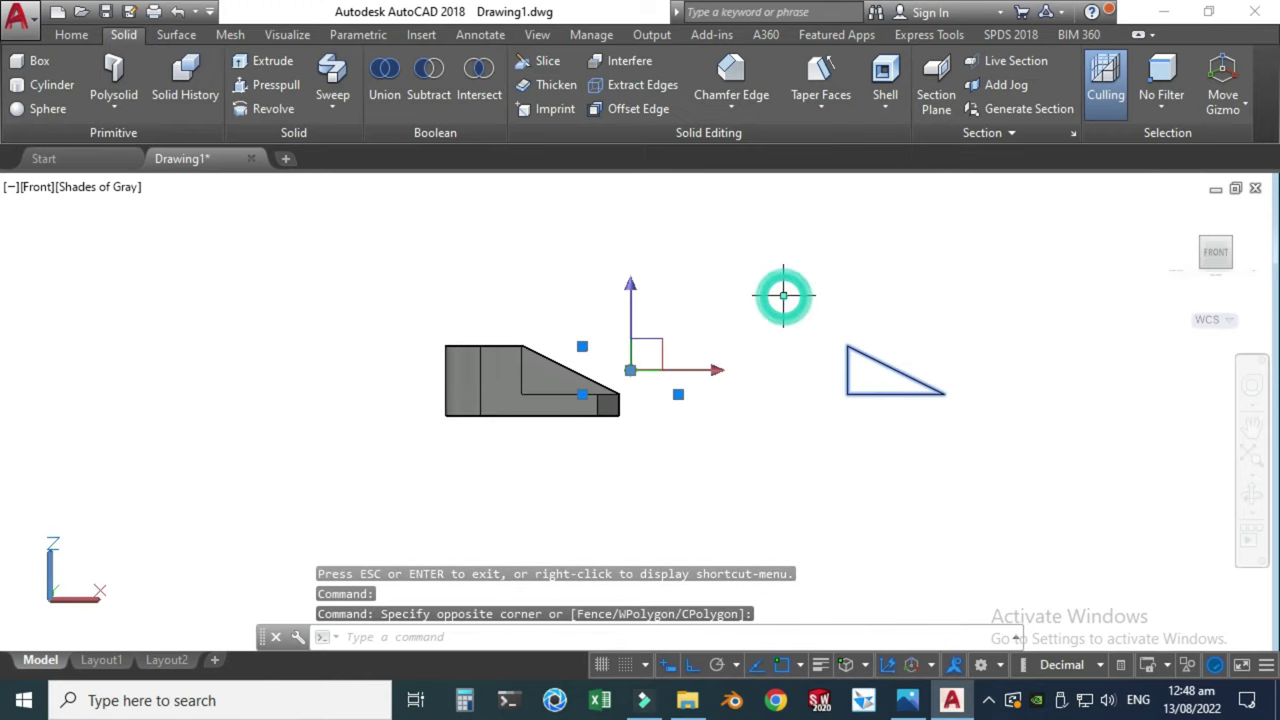
key("Delete")
Compare the bracket's front view with the practice exercise image in the photo viewer
scroll(429, 363, "up", 4)
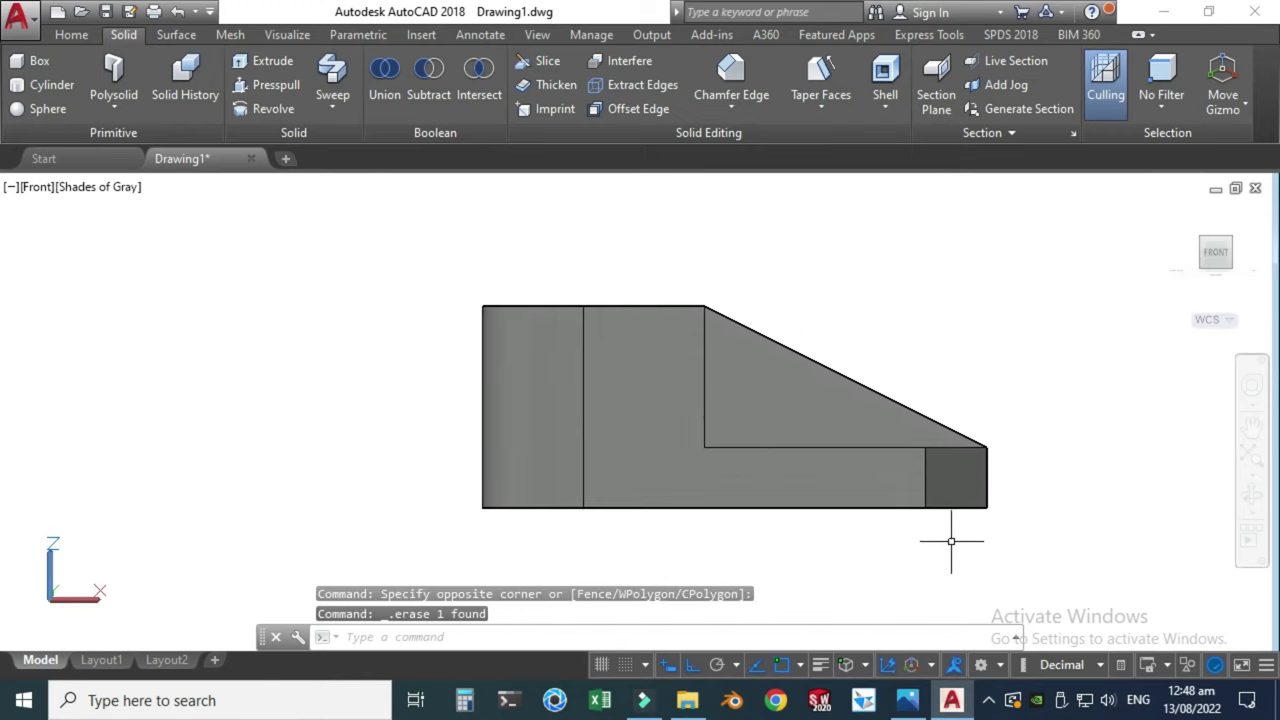
left_click(907, 701)
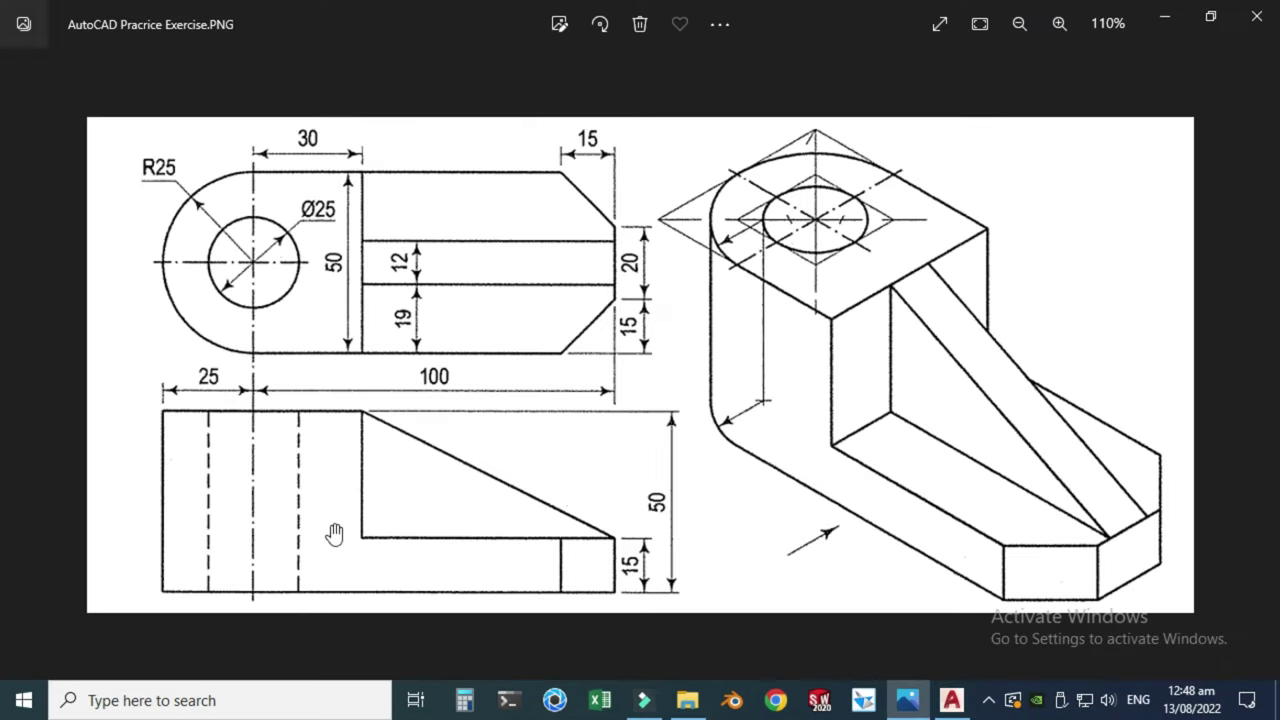
Switch back to AutoCAD and orbit the bracket from the front view to an isometric-style angle like the exercise's pictorial view, examining its shape
left_click(890, 702)
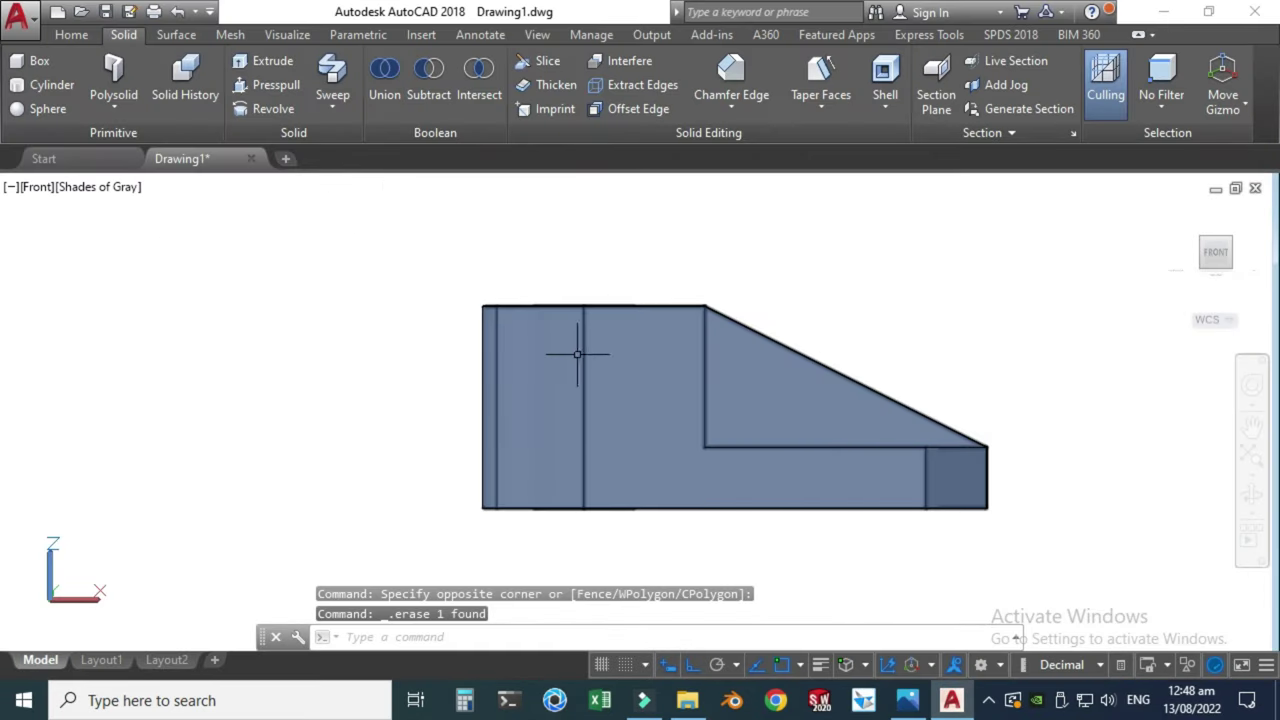
scroll(1063, 389, "down", 4)
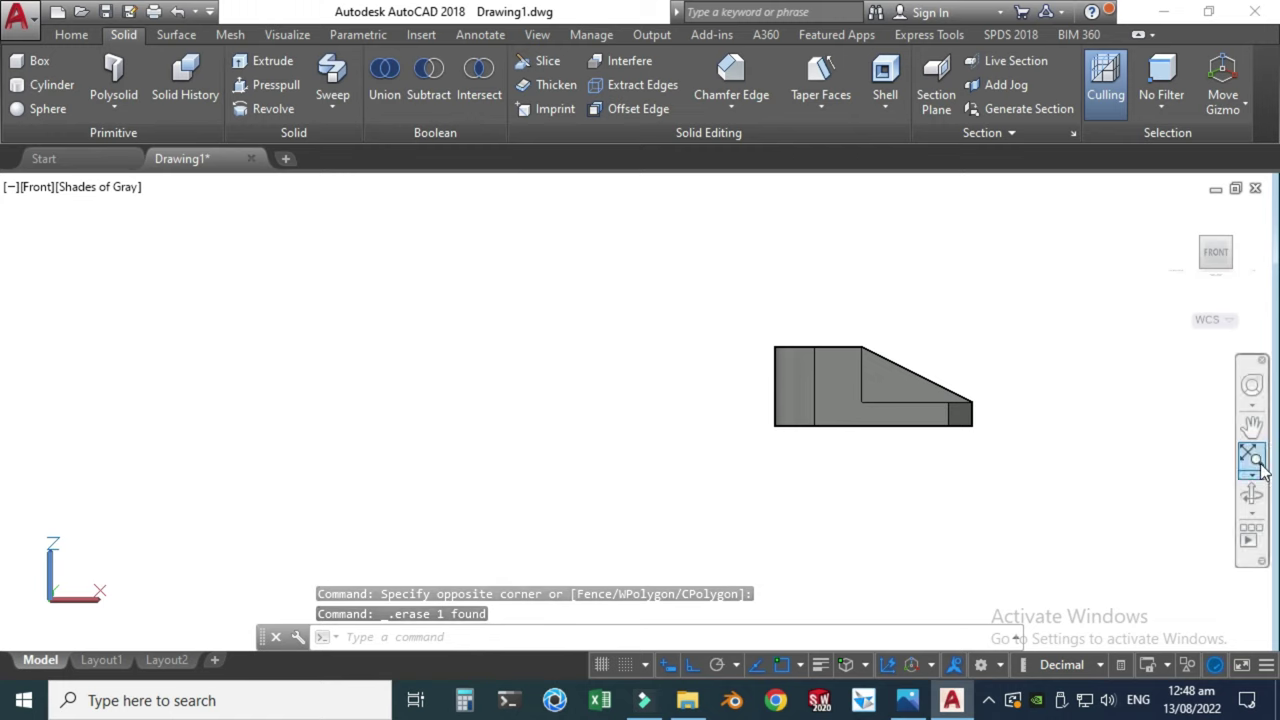
left_click(1251, 493)
left_click_drag(1006, 343, 958, 416)
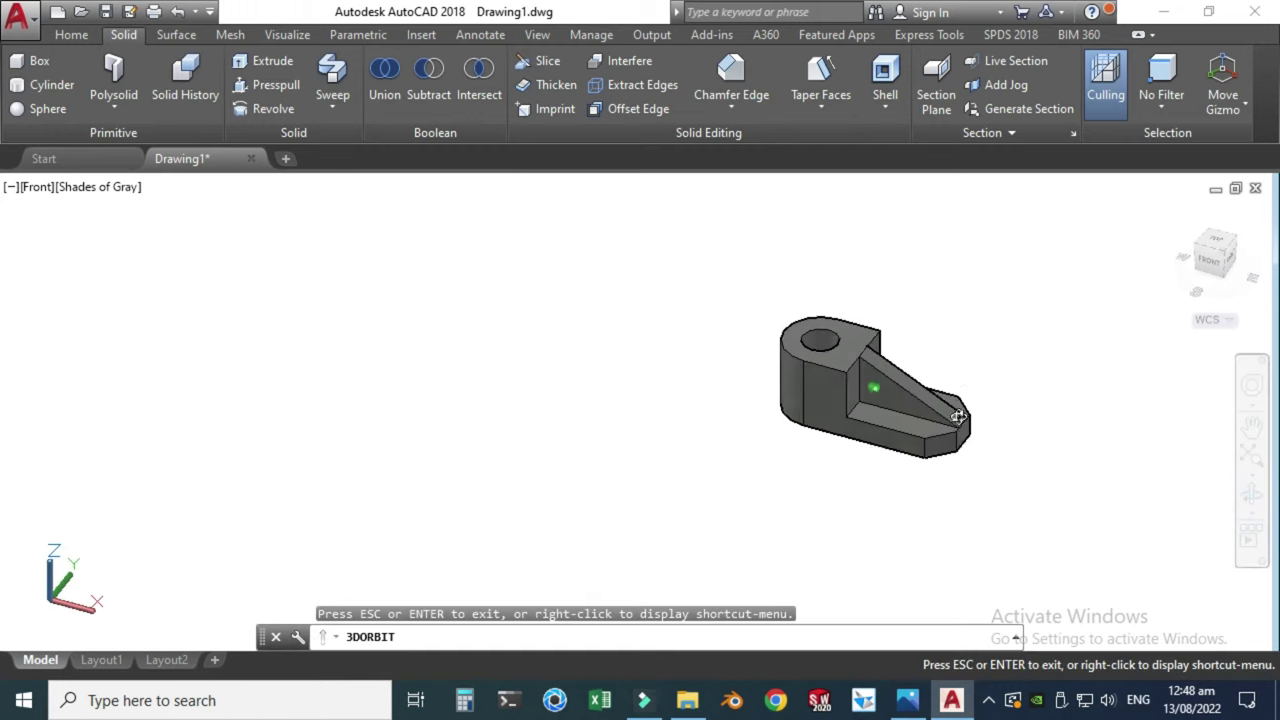
scroll(955, 385, "up", 2)
left_click_drag(920, 326, 588, 301)
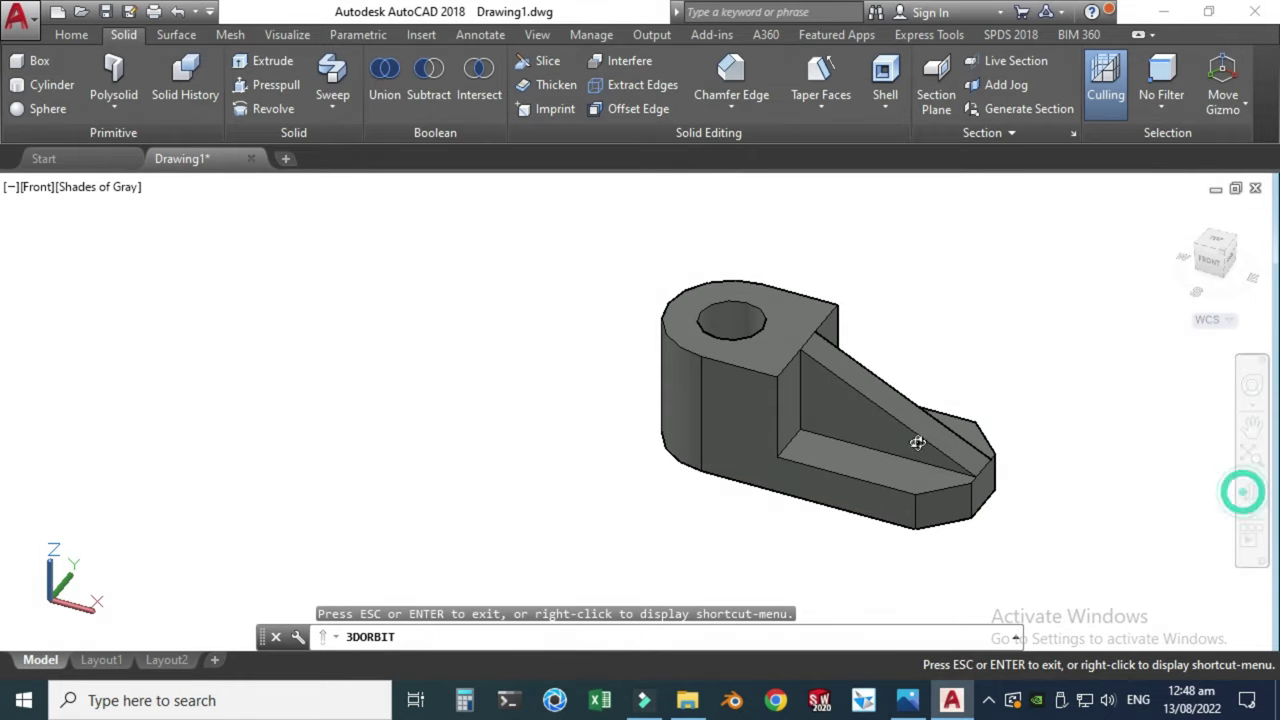
left_click_drag(920, 443, 740, 415)
left_click_drag(950, 387, 509, 406)
left_click_drag(1043, 417, 895, 452)
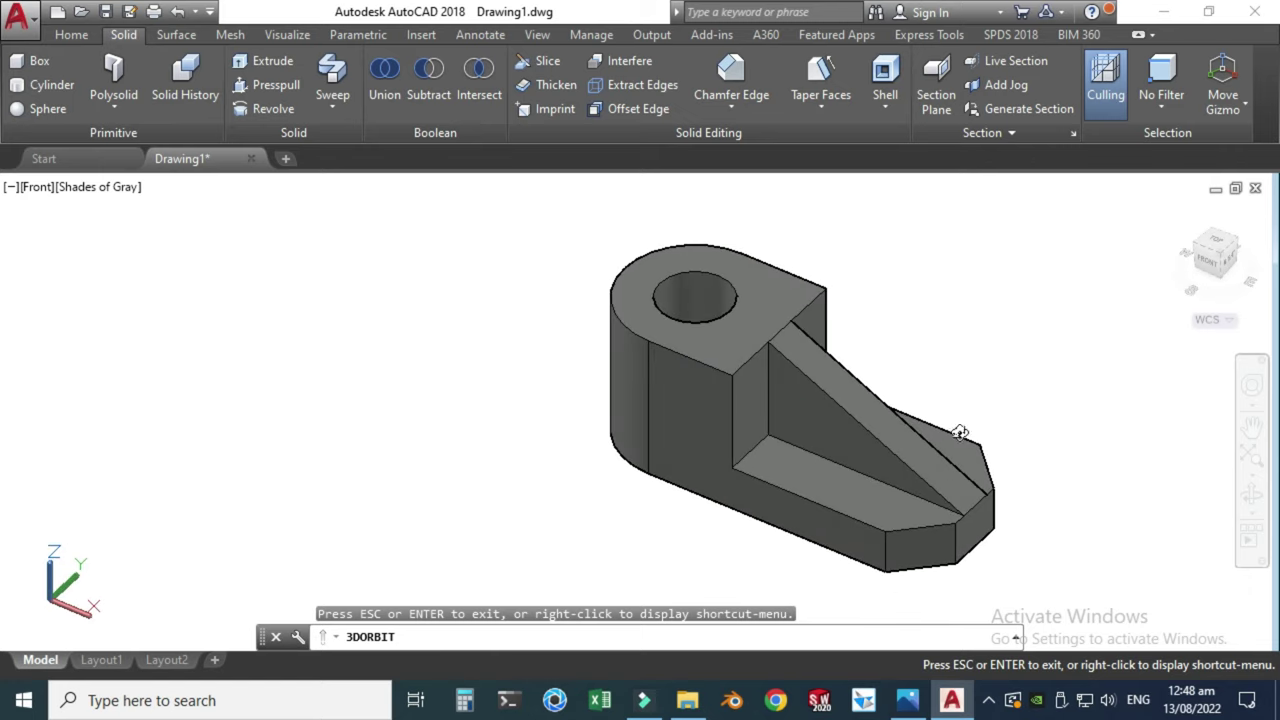
left_click_drag(960, 434, 976, 399)
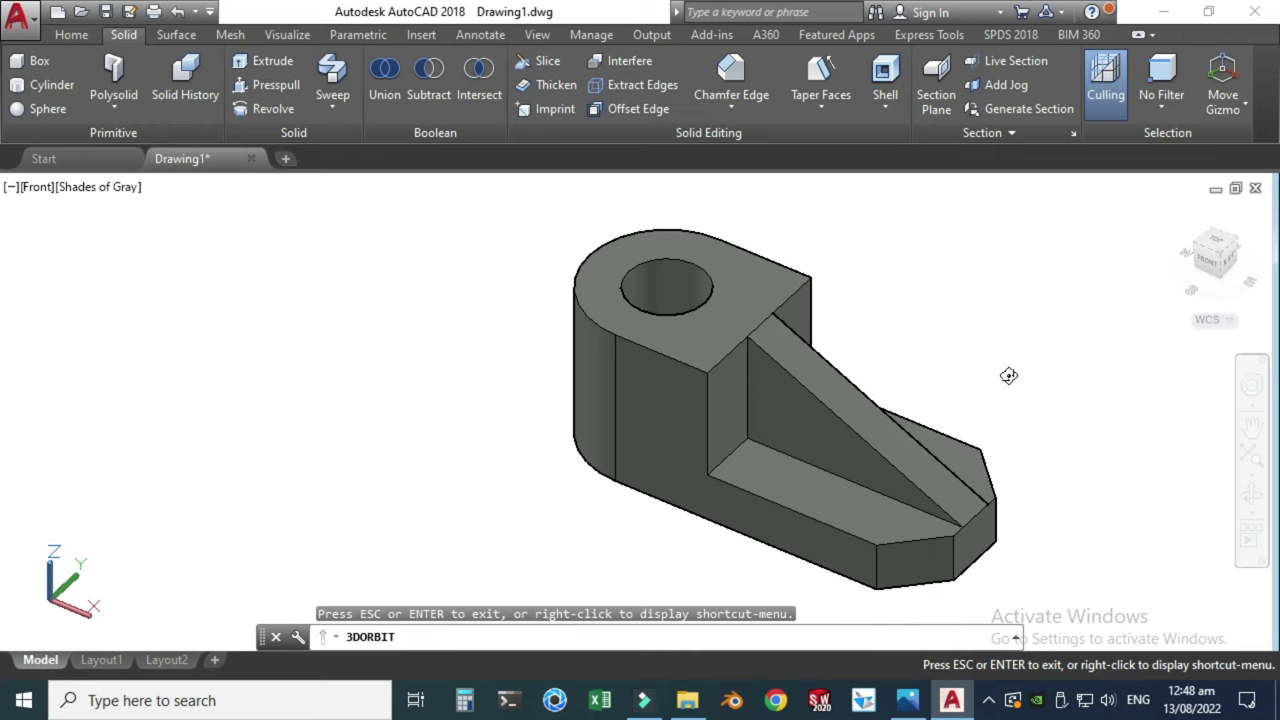